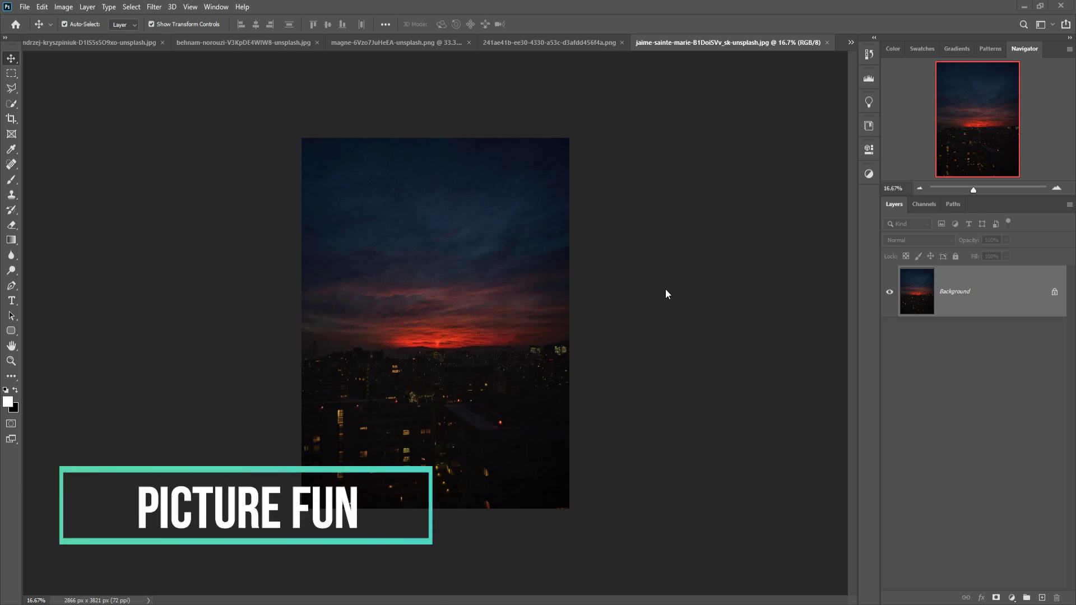
- Create a new 1280 x 720 px document at 300 ppi with a white background
click(25, 7)
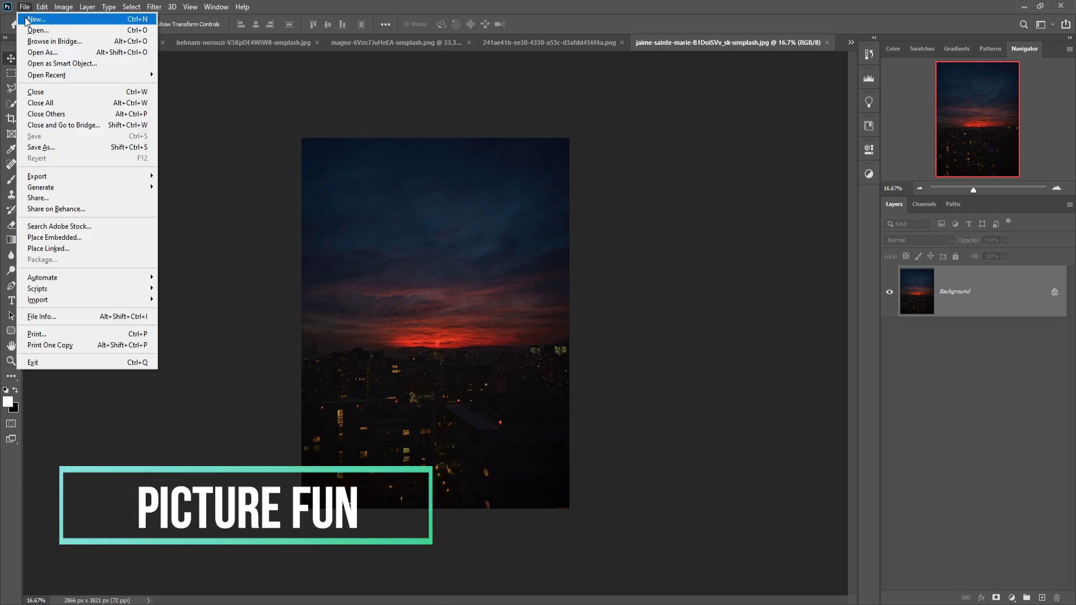
click(36, 19)
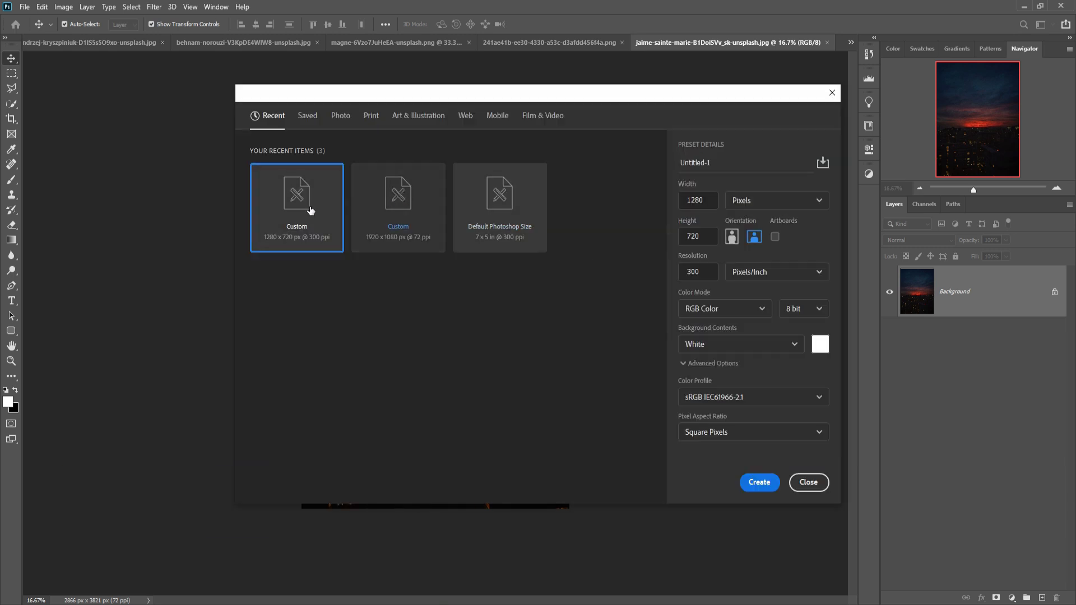
click(311, 211)
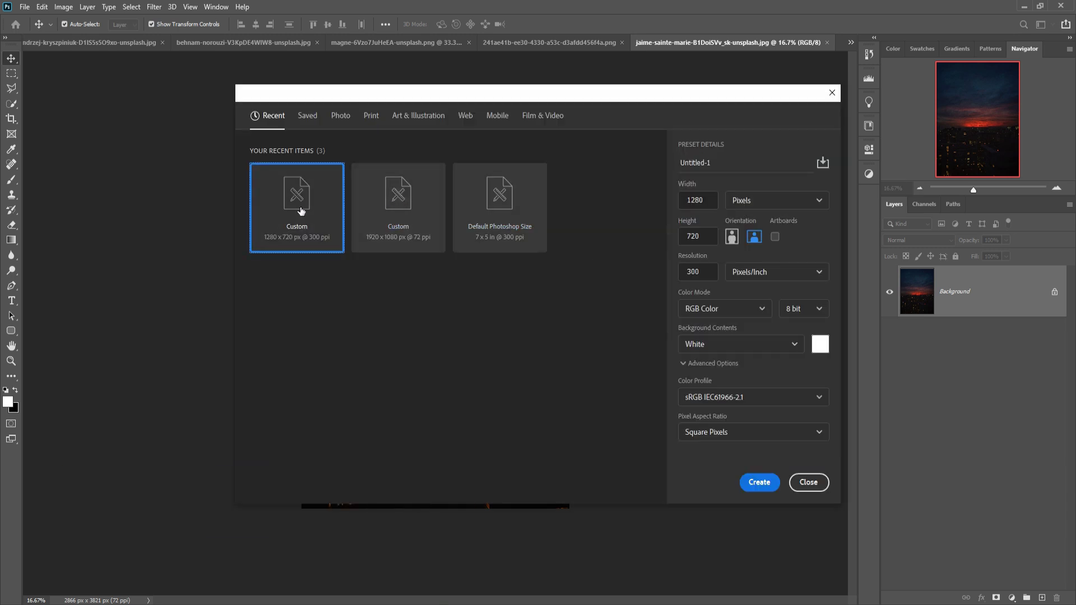
click(768, 486)
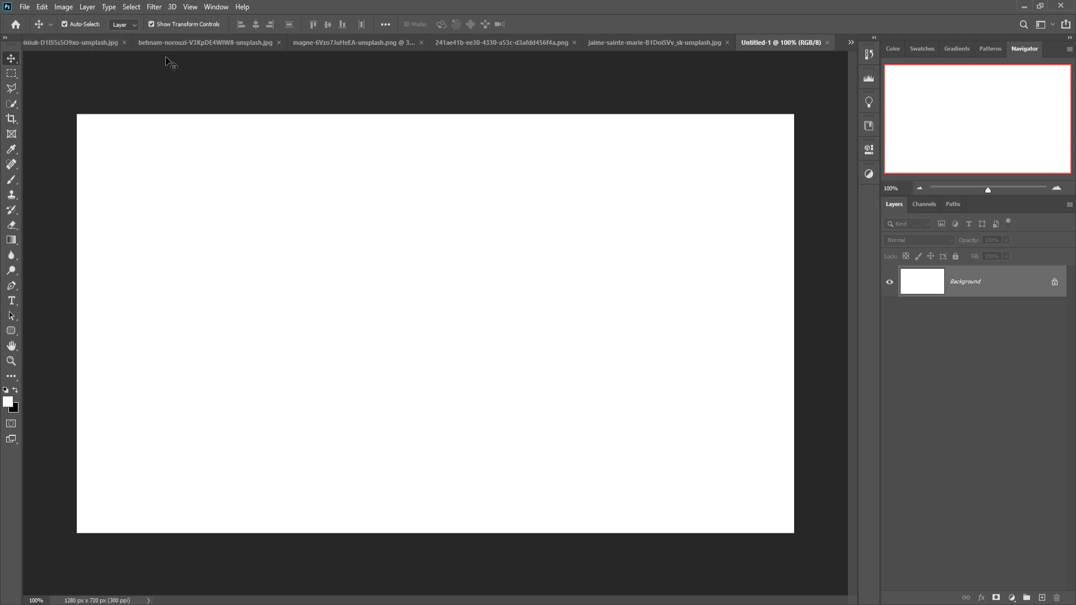
- In the desert photo, select the sand dunes with the Quick Selection tool and subtract the excess sky along the ridge
click(210, 46)
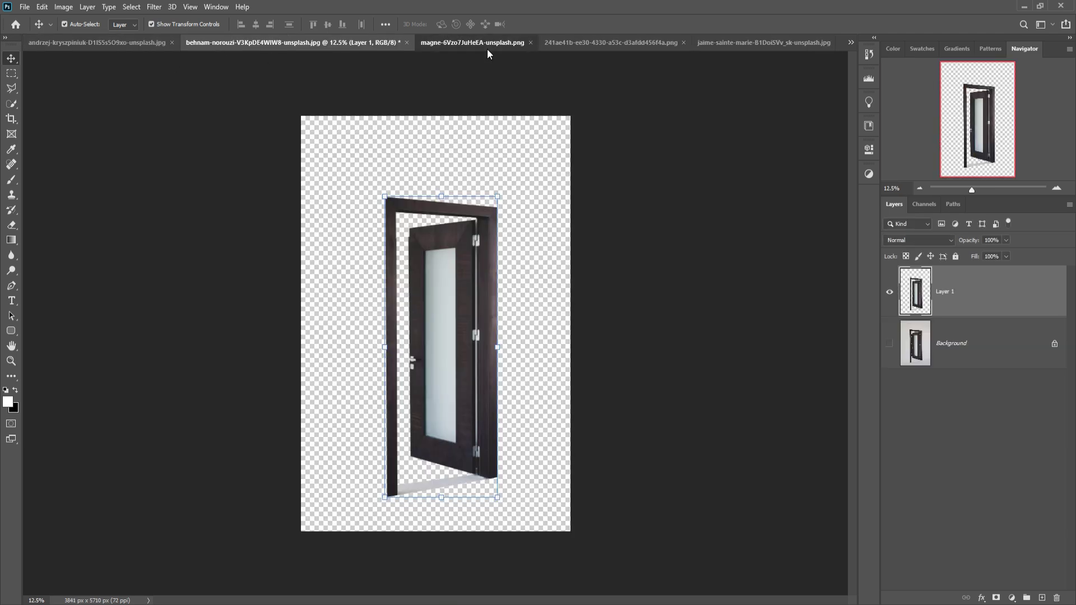
click(486, 48)
click(595, 45)
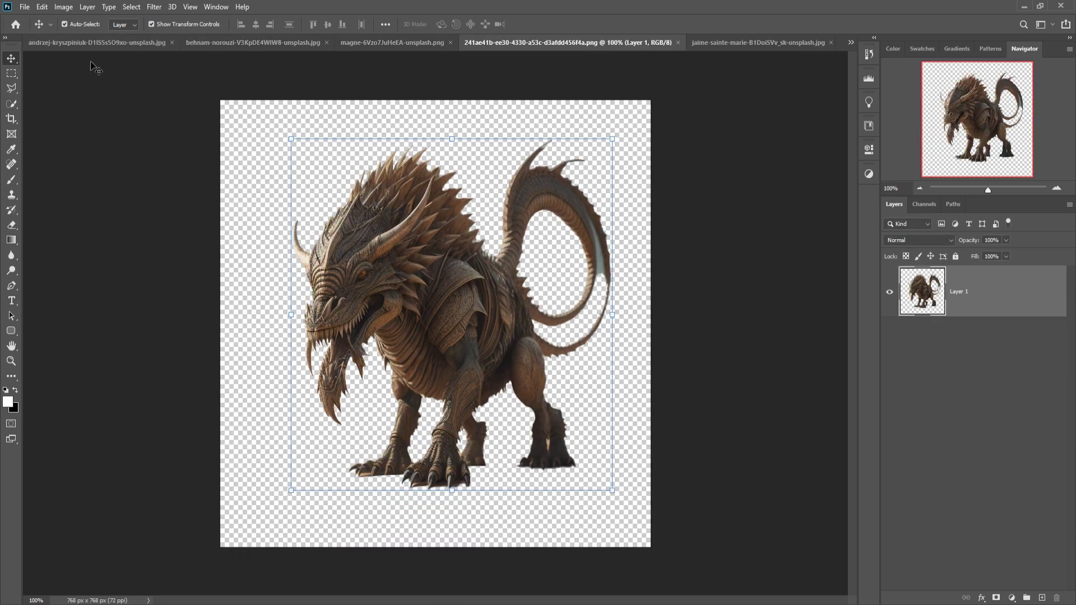
click(88, 44)
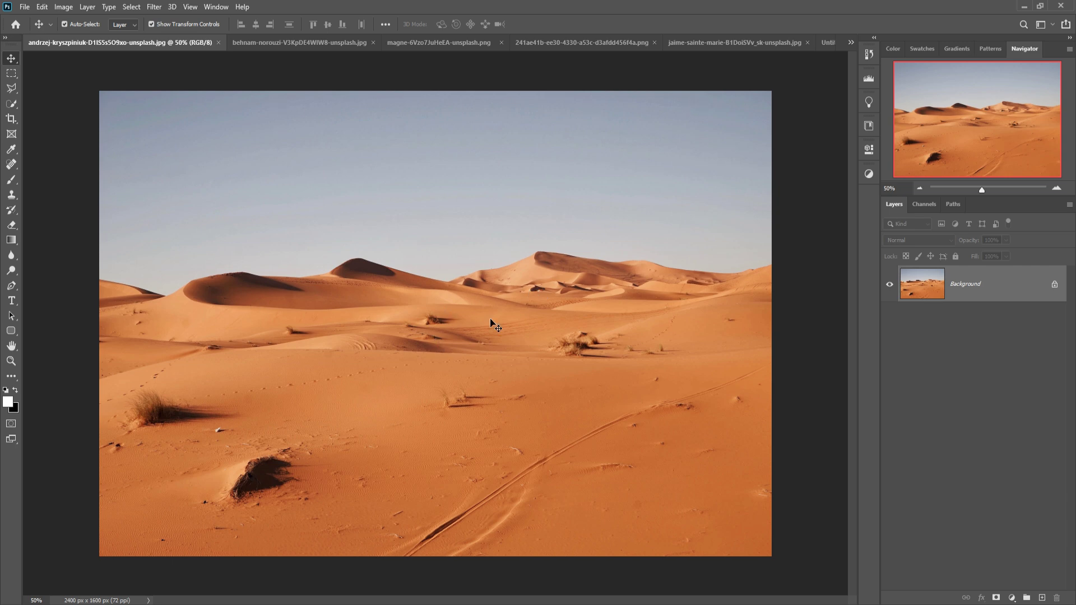
click(12, 105)
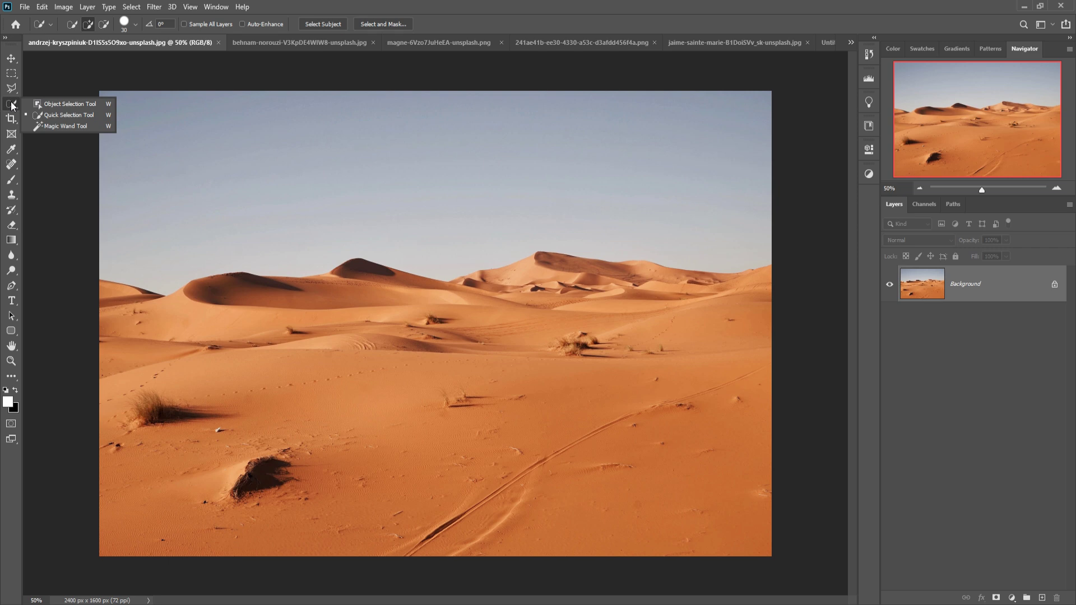
click(68, 115)
mouse_move(124, 314)
mouse_down()
mouse_move(504, 319)
mouse_move(690, 348)
mouse_move(724, 370)
mouse_up()
click(104, 24)
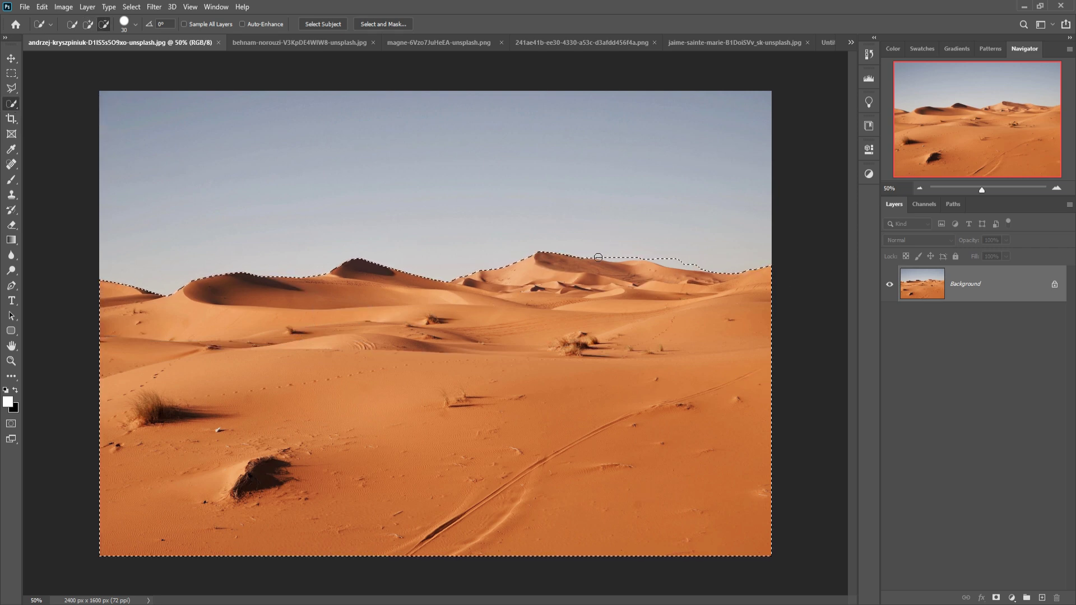
mouse_move(598, 256)
mouse_down()
mouse_move(684, 267)
mouse_move(662, 262)
mouse_up()
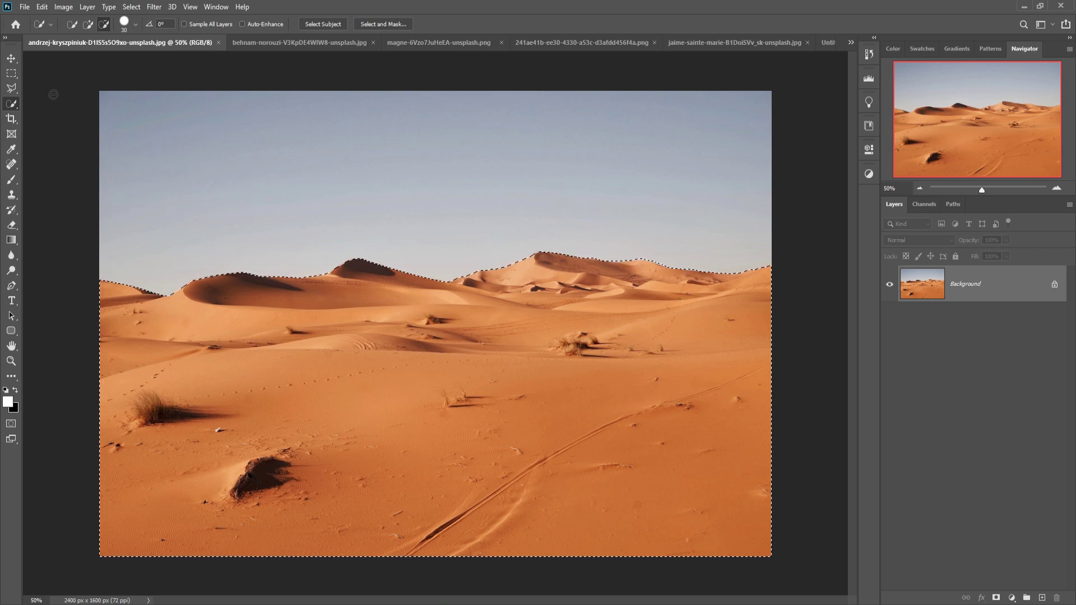
- Copy the selected dunes into the Untitled-1 document and minimize the desert photo's window
click(12, 59)
mouse_move(120, 48)
mouse_down()
mouse_move(124, 87)
mouse_move(350, 115)
mouse_up()
drag(399, 83, 574, 106)
click(758, 44)
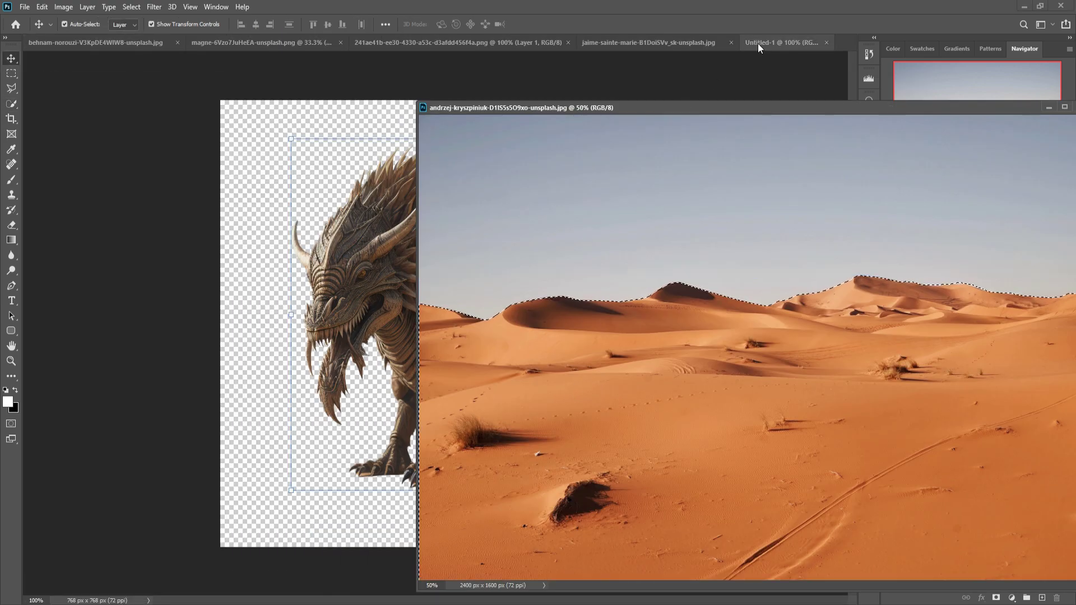
click(659, 355)
drag(659, 355, 312, 321)
click(1048, 107)
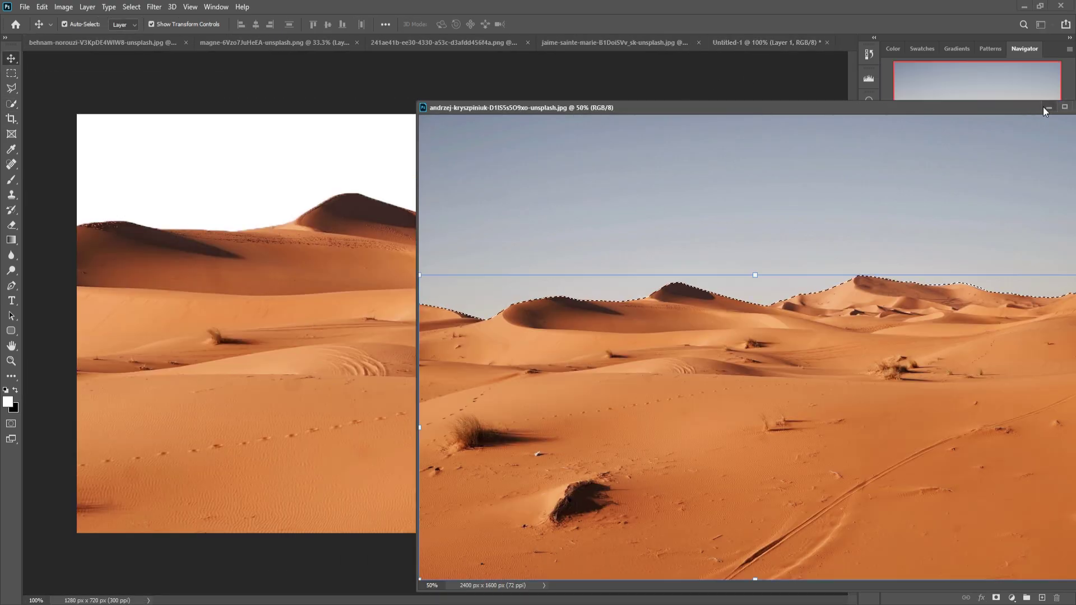
- Scale and reposition the dunes layer to span the full canvas width and end at the canvas's lower edge
drag(511, 193, 494, 490)
drag(551, 511, 464, 368)
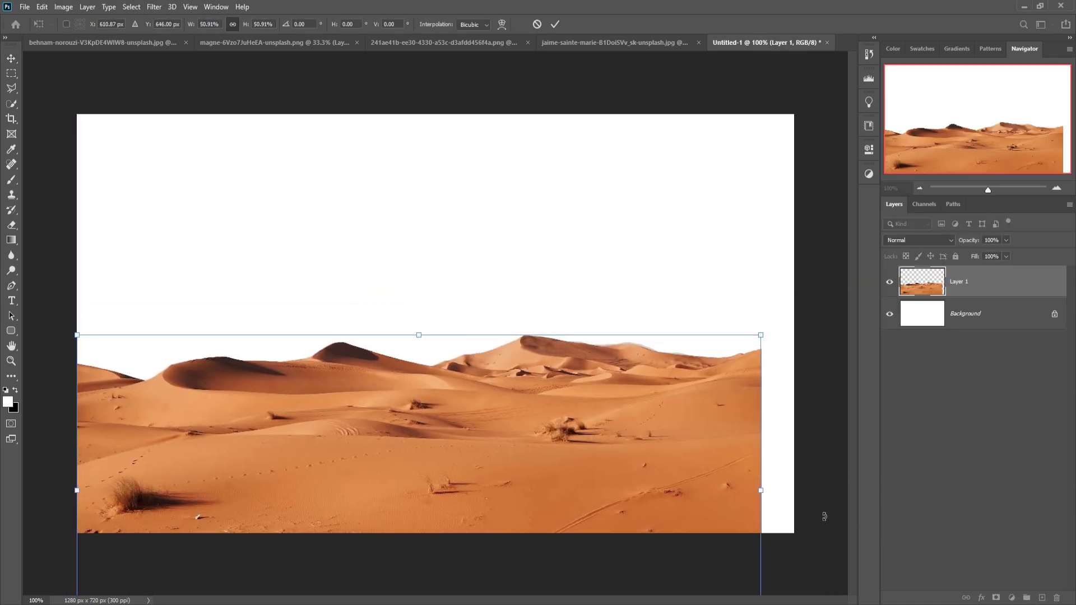
drag(763, 492, 796, 485)
key(ctrl+minus)
click(661, 276)
drag(436, 536, 437, 464)
click(556, 24)
click(555, 24)
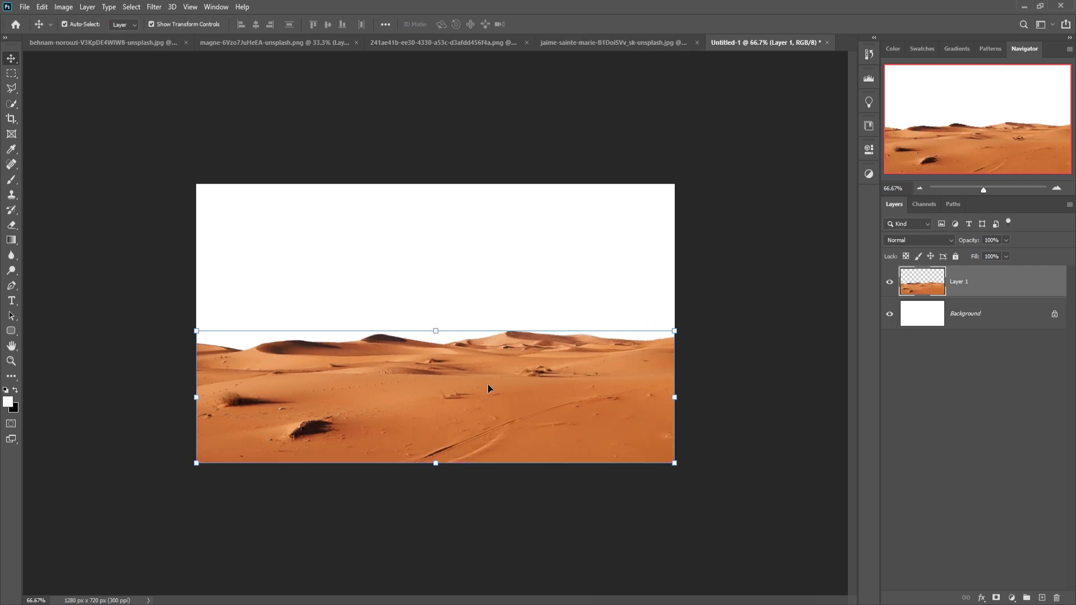
- Select the sky above the horizon in the sunset city photo and copy it into Untitled-1, then minimize the photo's window
click(584, 40)
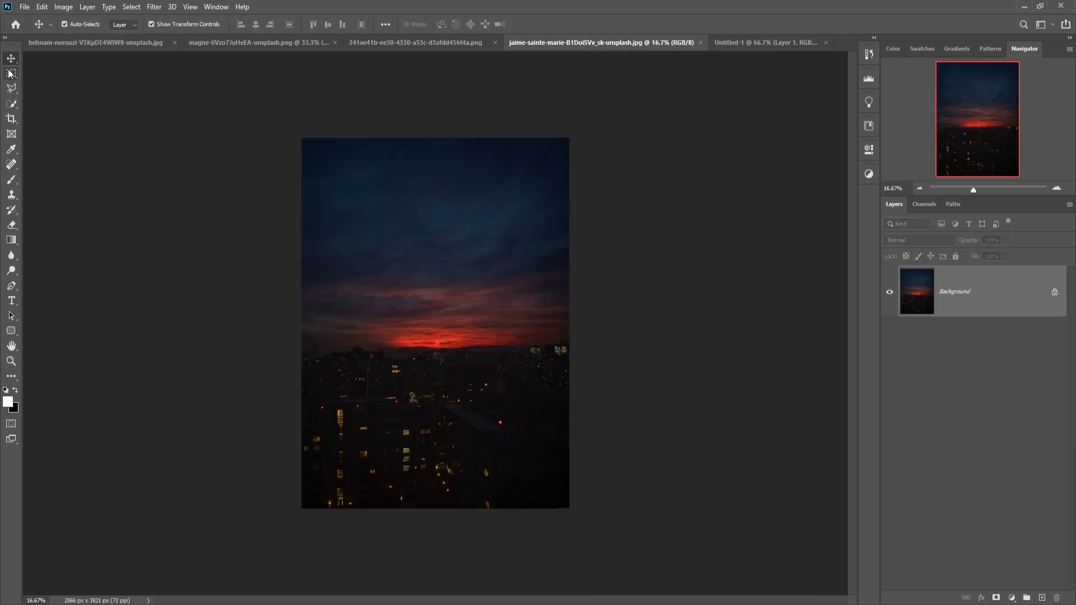
key(m)
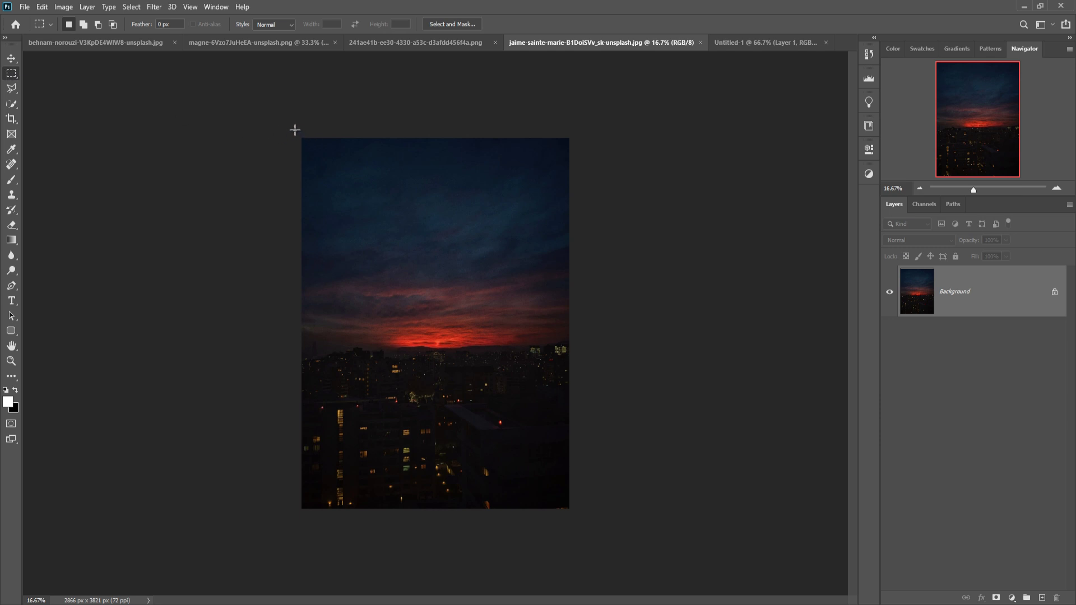
drag(295, 130, 605, 315)
key(v)
drag(594, 45, 684, 93)
drag(696, 148, 475, 230)
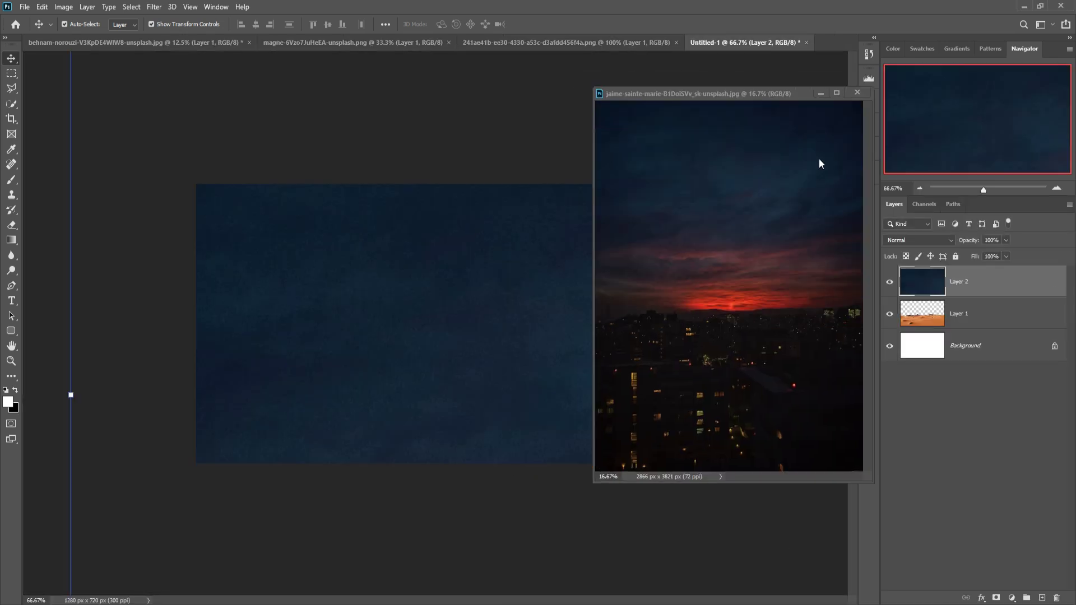
click(822, 93)
- Scale the sky layer to 44.66% width and 31.35% height across the upper canvas, and place it beneath the dunes layer
drag(80, 402, 244, 306)
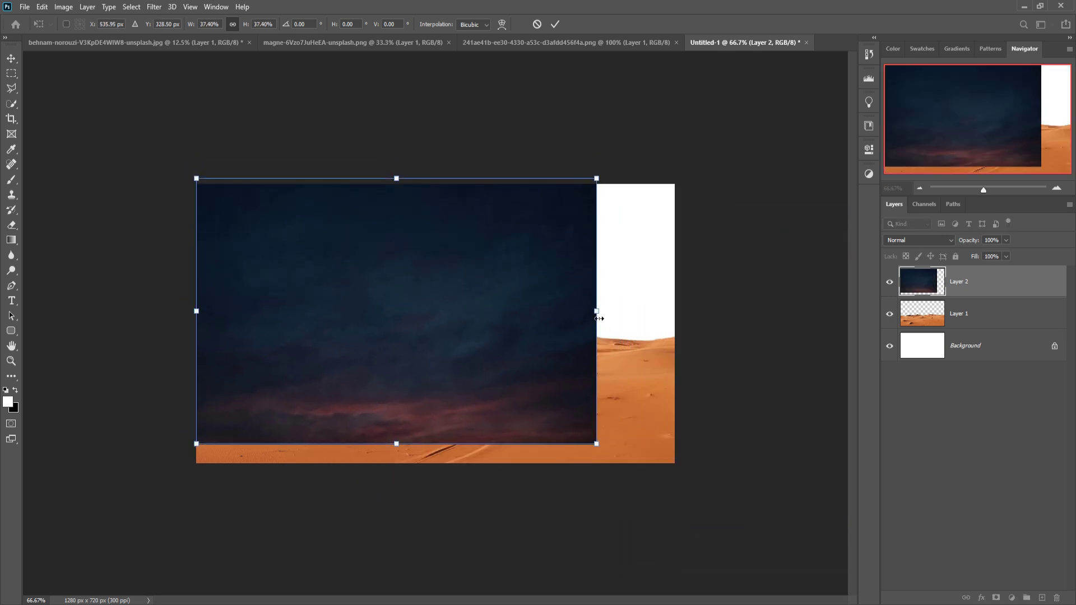
drag(599, 318, 675, 312)
drag(437, 442, 443, 385)
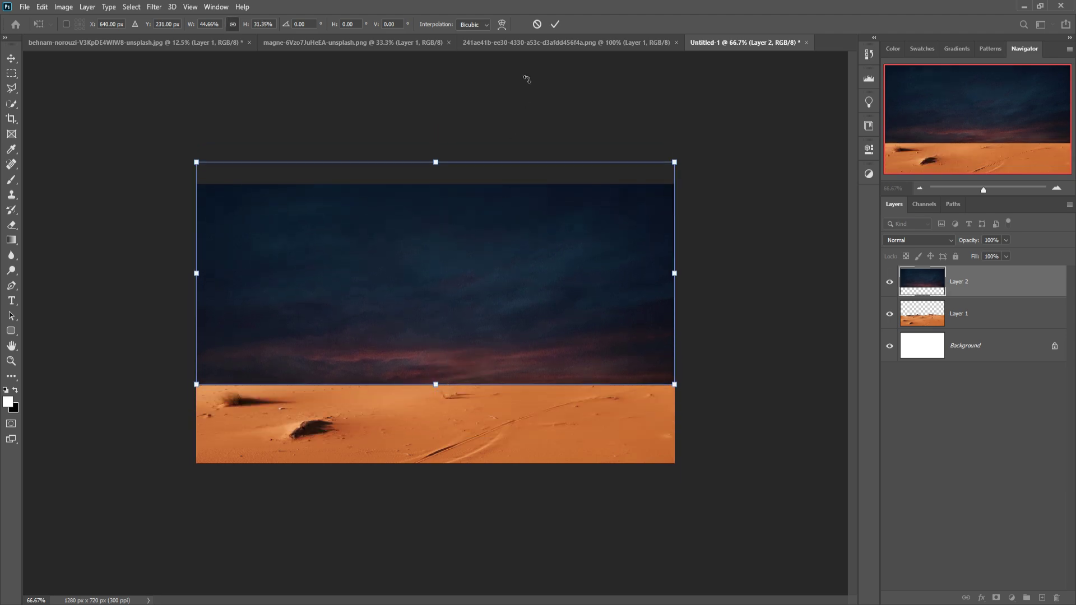
click(555, 24)
drag(993, 286, 994, 319)
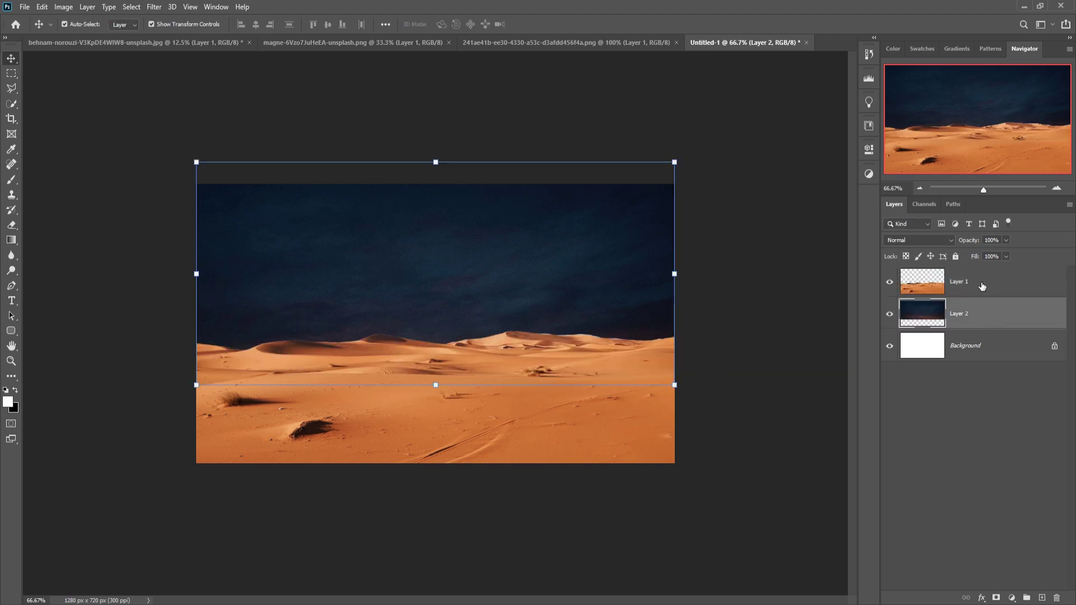
- Add a Hue/Saturation adjustment clipped to the dunes layer with Hue +180, Saturation -60 and Lightness -45
click(933, 293)
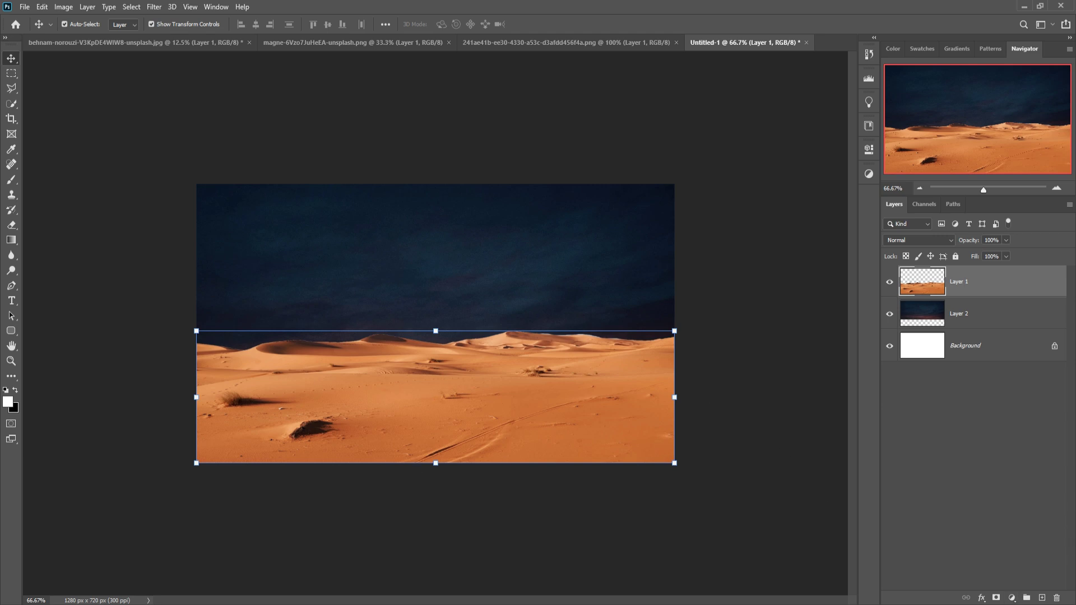
click(1012, 598)
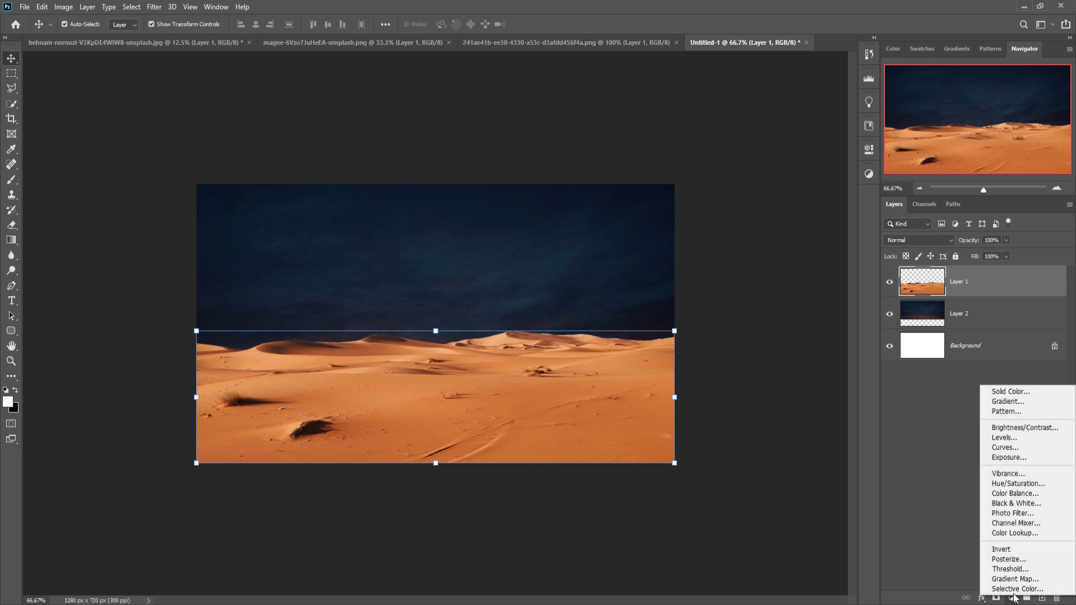
click(1018, 484)
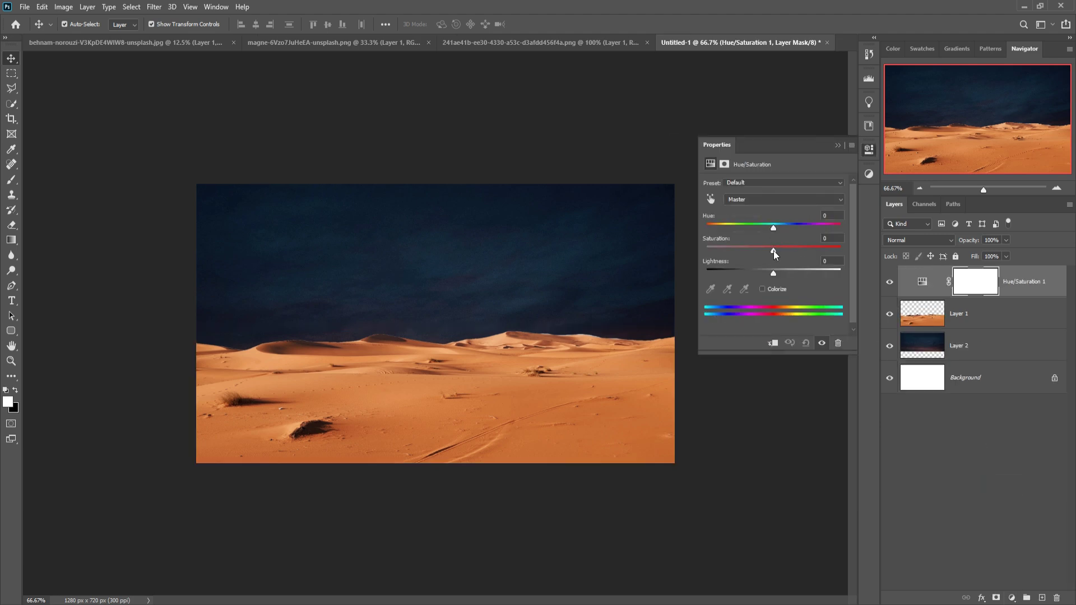
drag(773, 251, 744, 275)
click(775, 343)
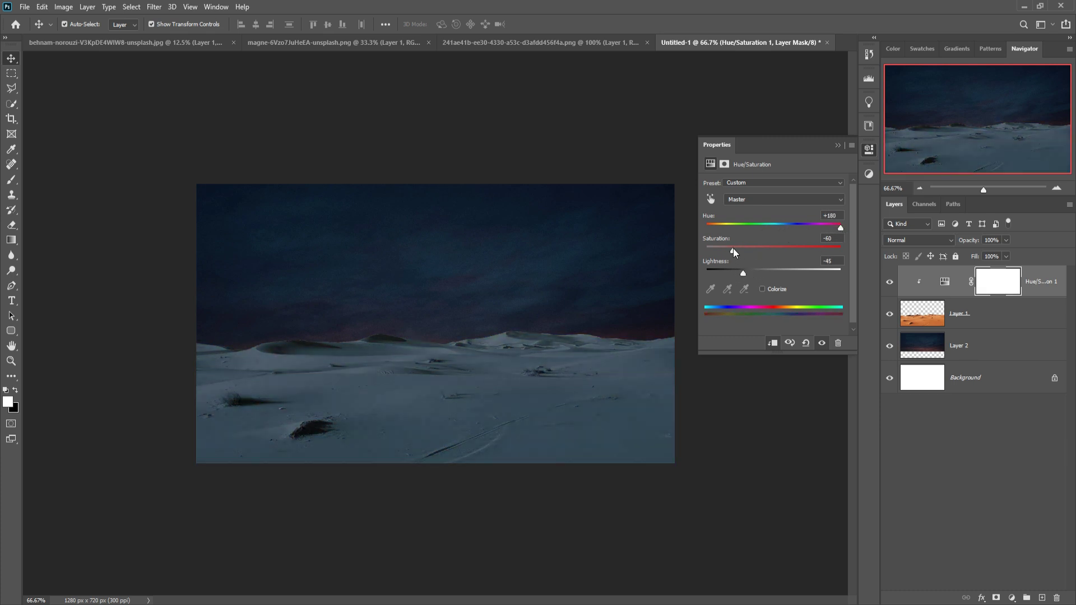
click(838, 146)
- Add a Curves adjustment clipped to the dunes and pull the RGB curve's midpoint down to darken the sand
click(1013, 598)
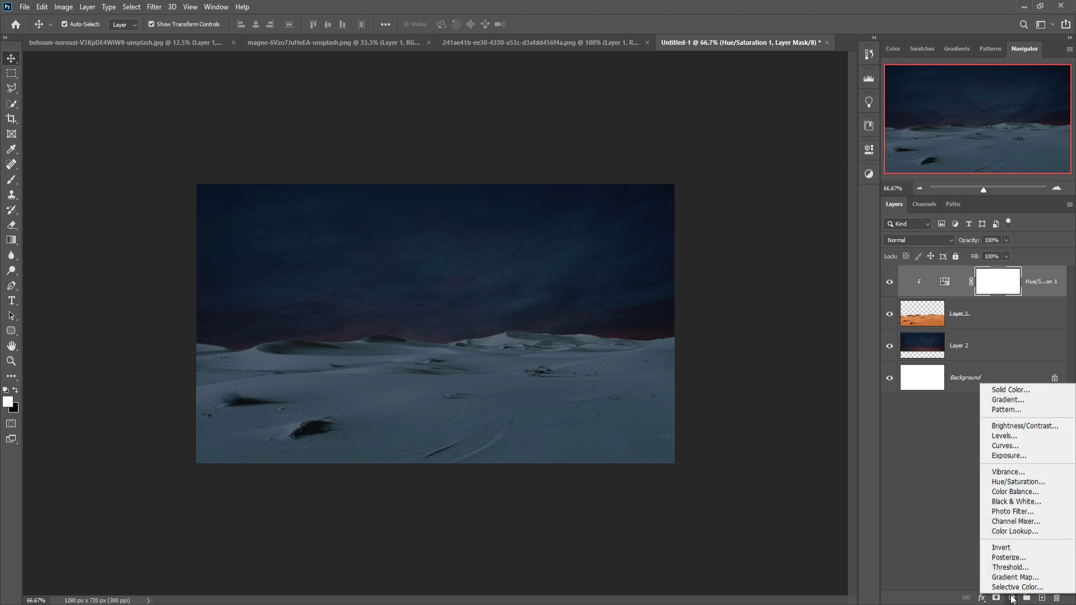
click(1007, 448)
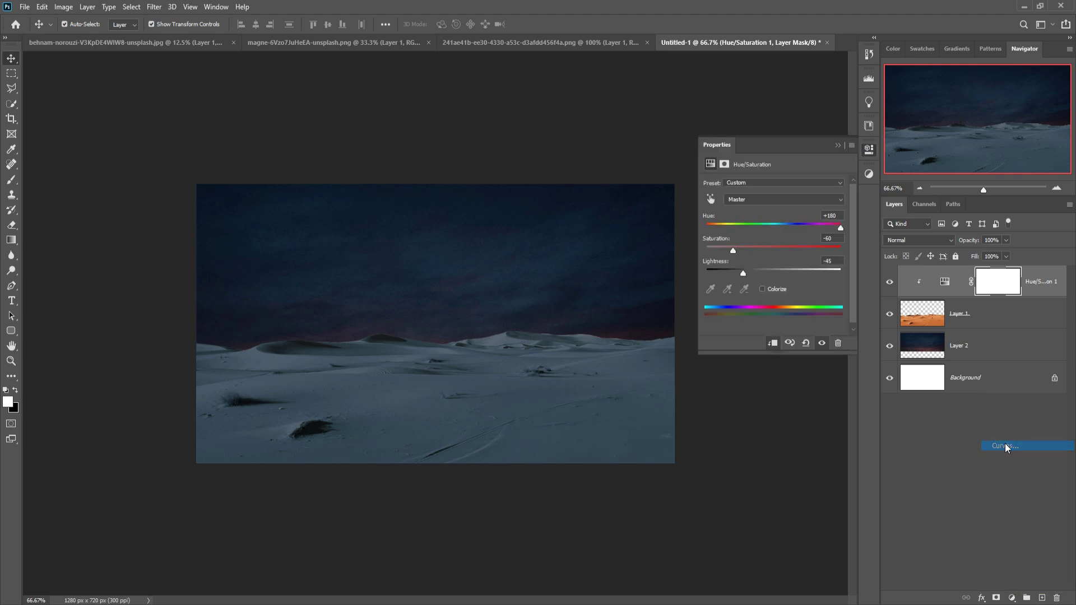
click(788, 267)
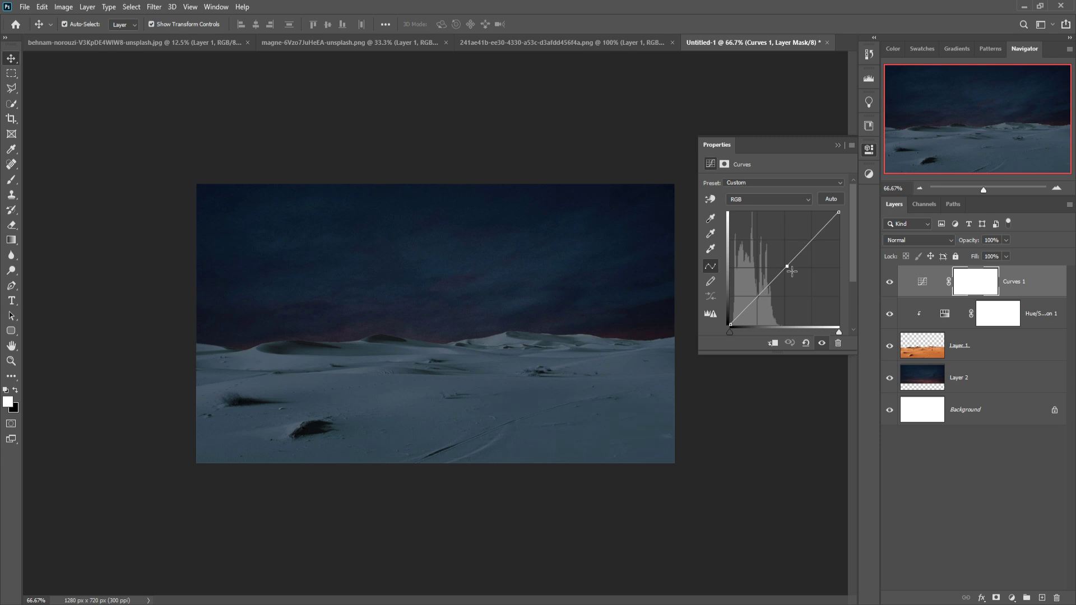
click(774, 344)
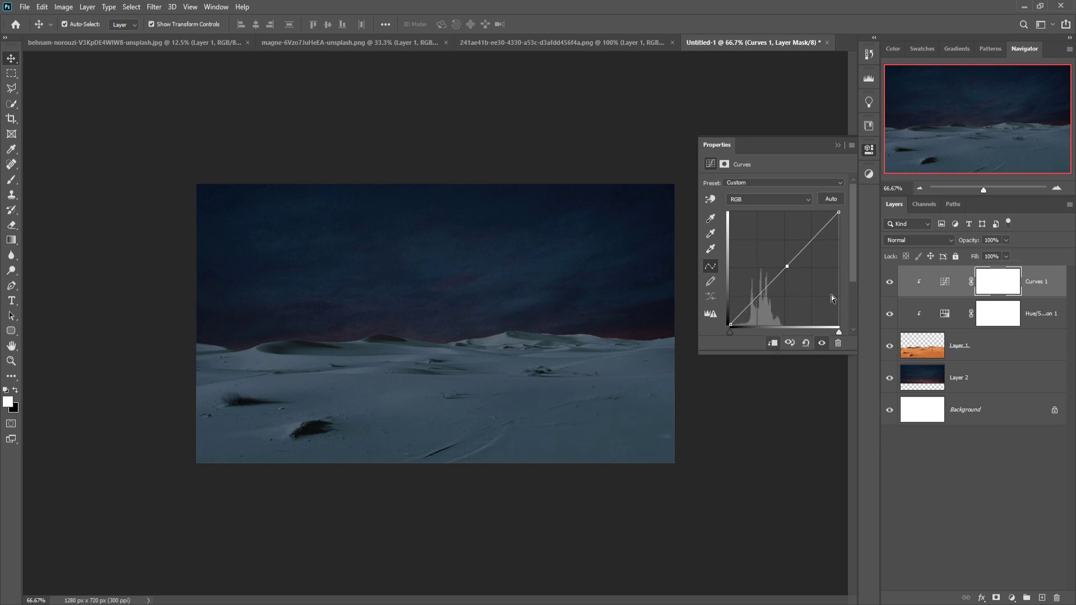
drag(793, 271, 804, 280)
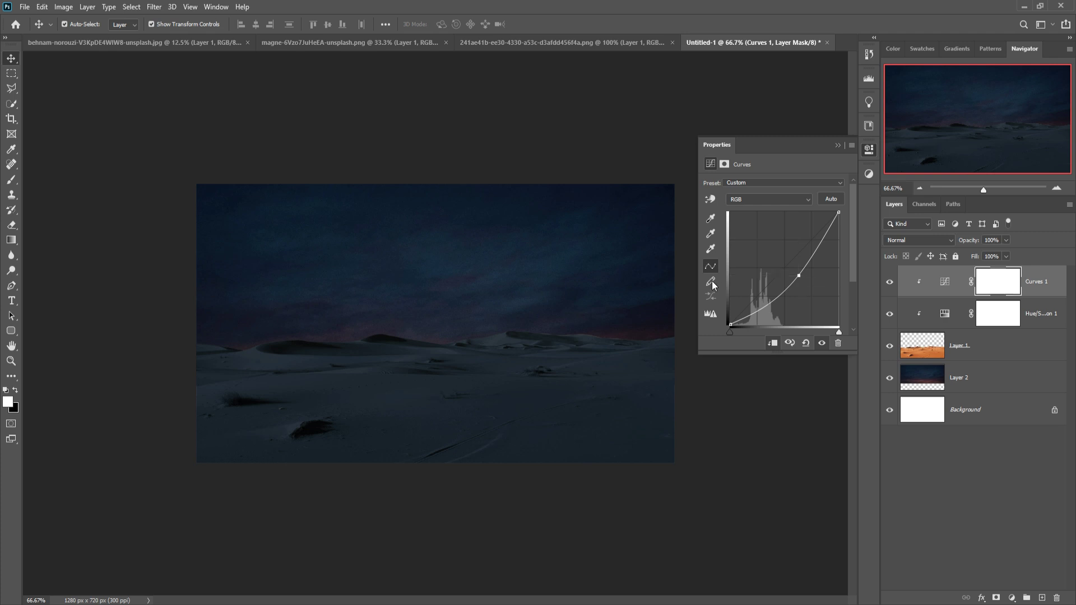
click(839, 146)
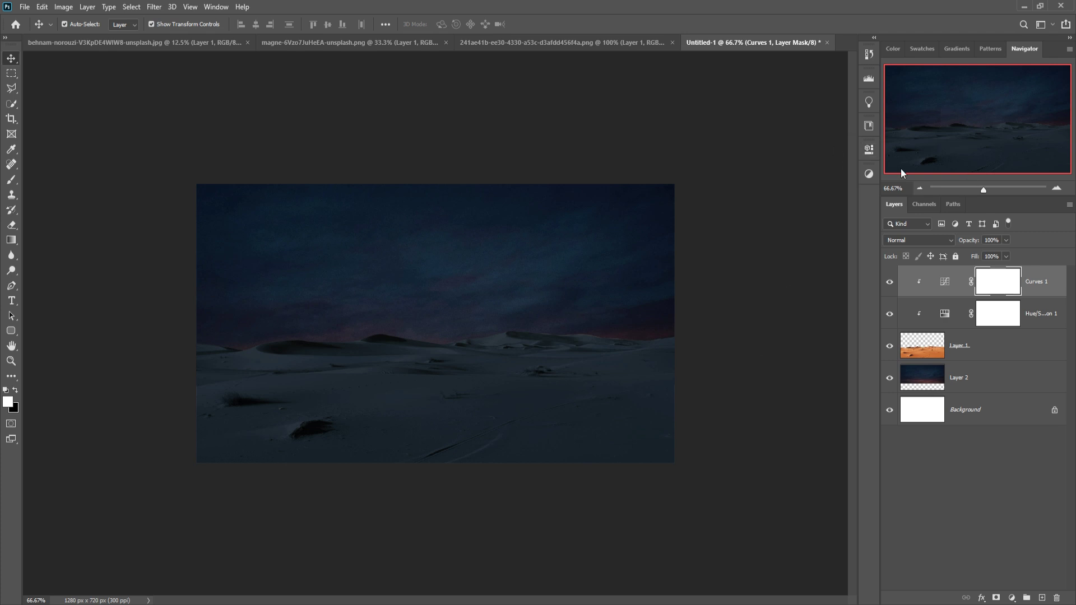
- Add a Curves adjustment directly above the sky layer and lower the RGB curve's midpoint to darken the sky
click(999, 386)
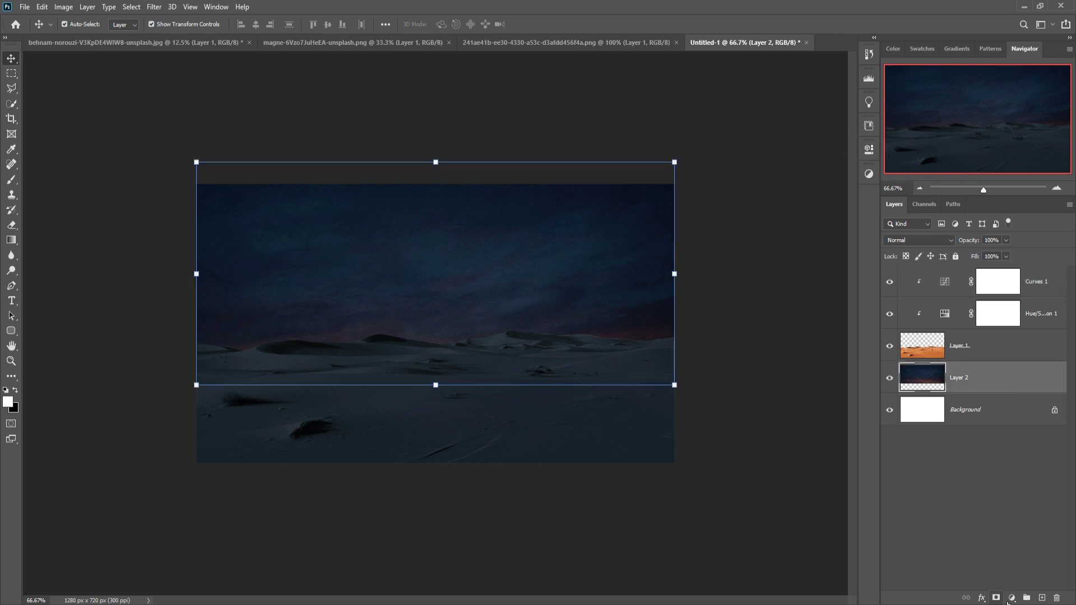
click(1011, 599)
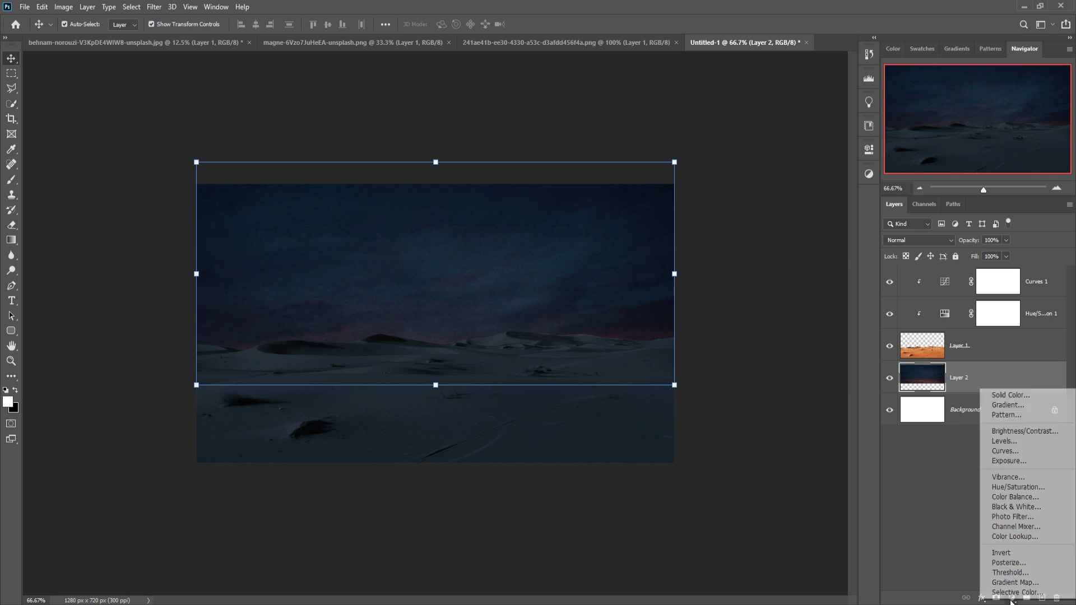
click(1011, 452)
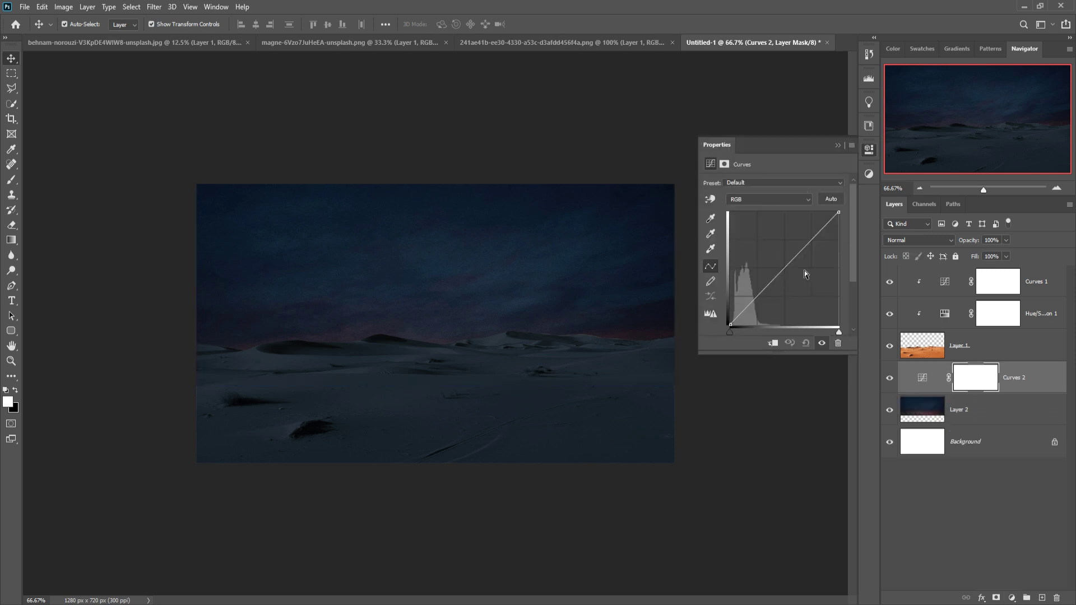
drag(792, 274, 798, 276)
click(838, 145)
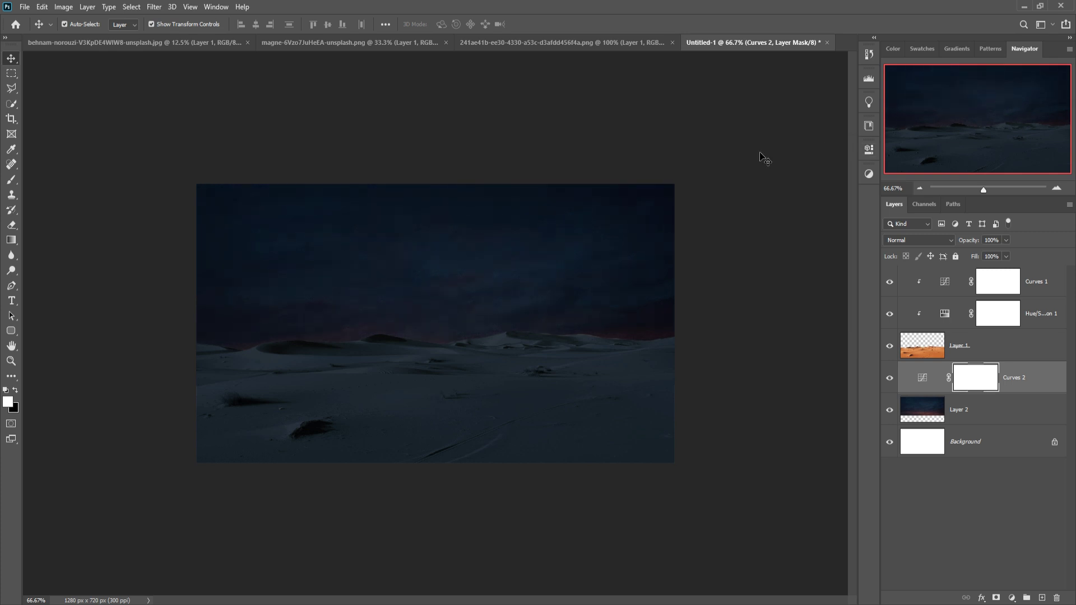
- Copy the cut-out door layer from the door image into the Untitled-1 desert composite
click(327, 42)
click(527, 43)
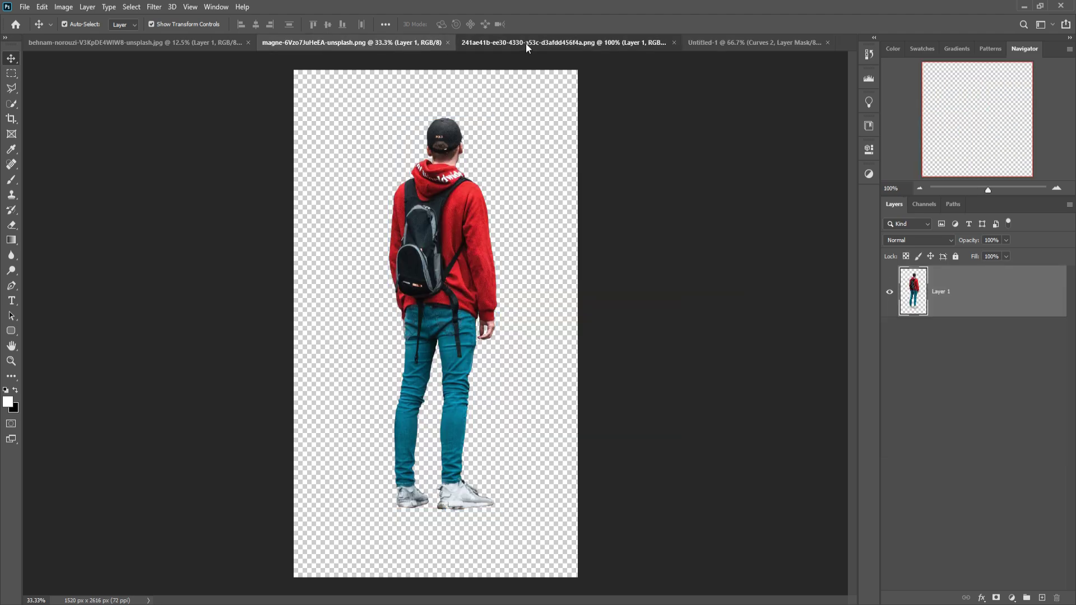
click(173, 48)
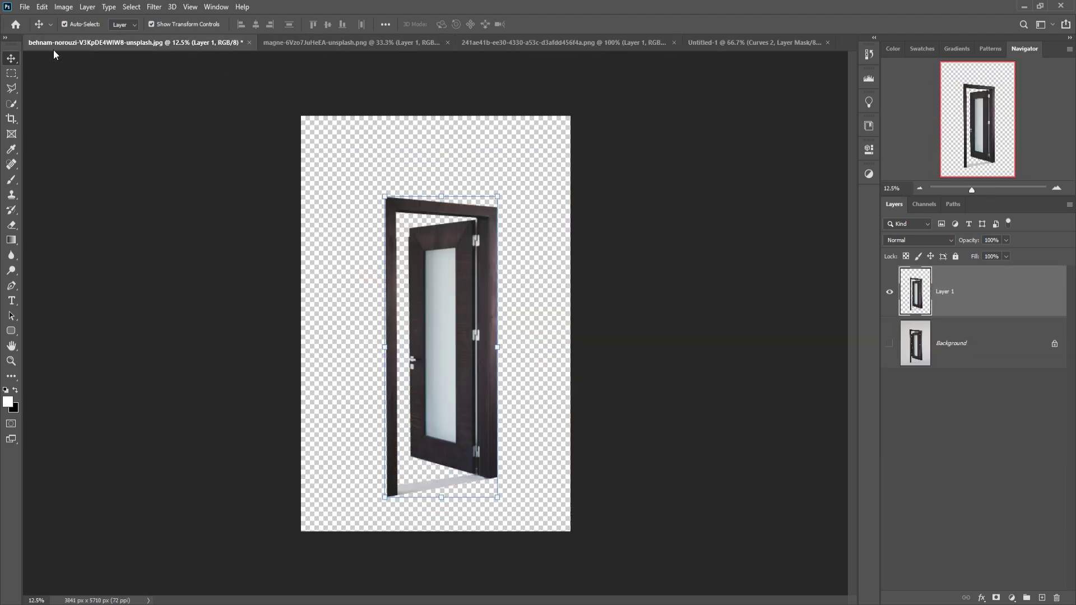
drag(53, 49, 540, 99)
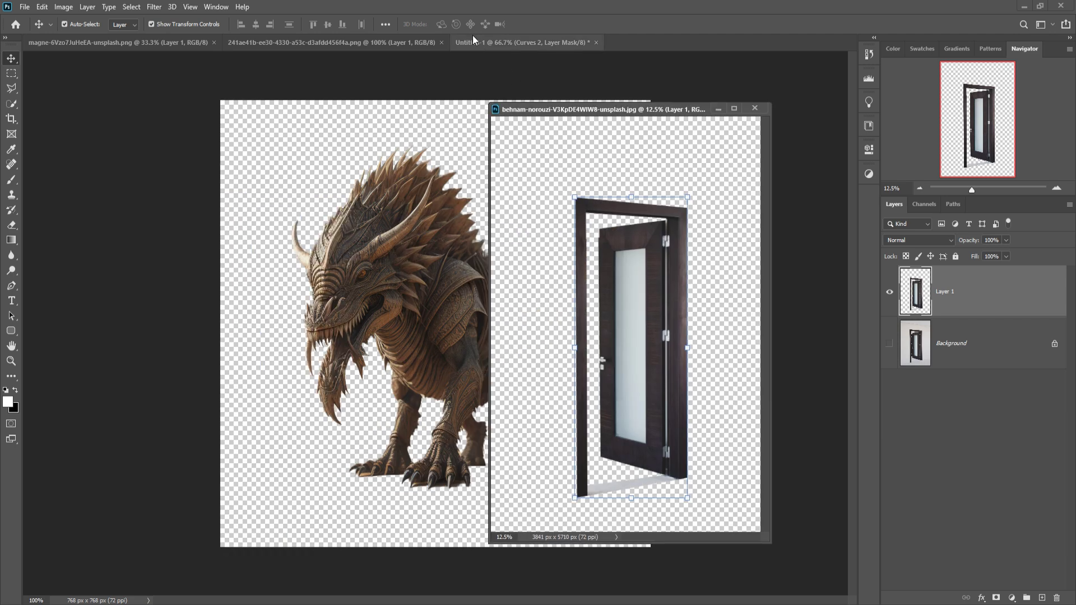
click(500, 42)
click(675, 335)
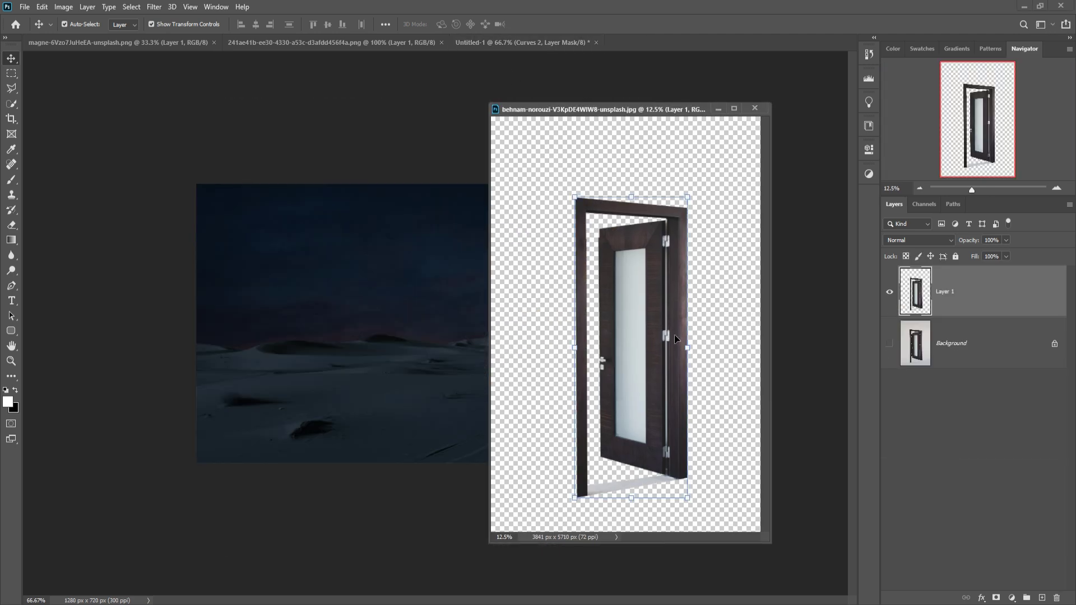
drag(627, 319, 360, 358)
click(718, 109)
- Bring the door layer to the front, scale it to 12.06%, and stand it on the sand left of the canvas centre
key(ctrl+shift+])
drag(685, 519, 295, 519)
drag(262, 516, 418, 403)
drag(407, 361, 392, 365)
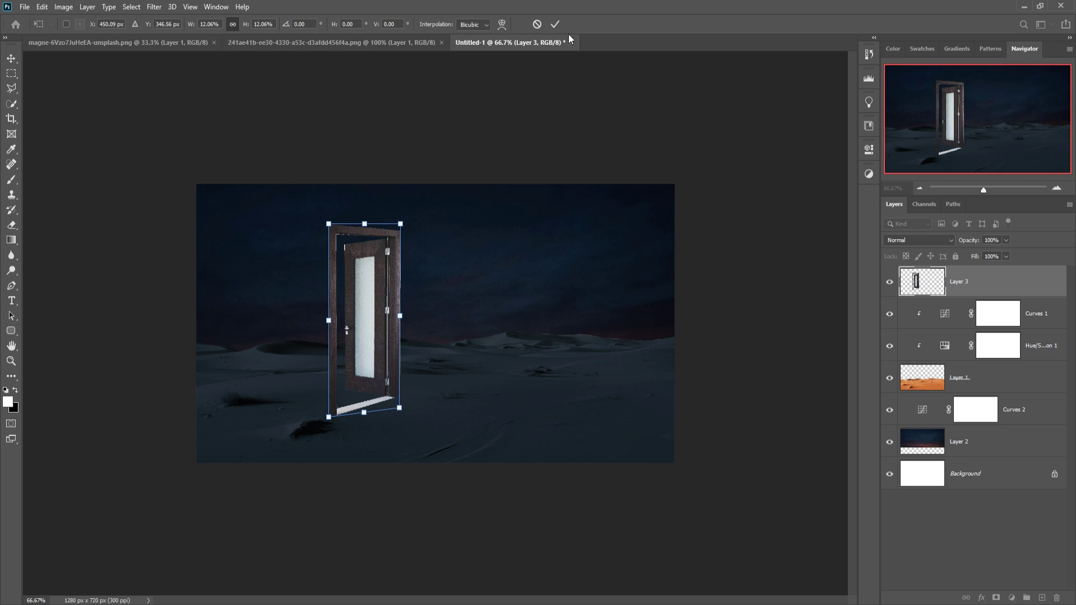
click(555, 24)
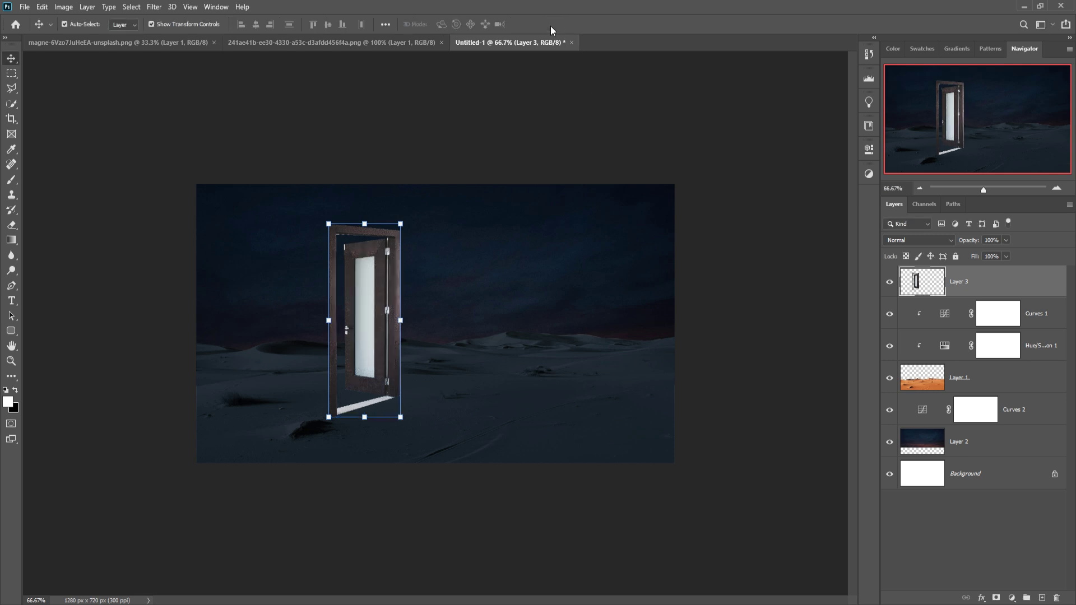
- Add a Curves adjustment clipped to the door layer and lower the RGB curve's midpoint to darken the door
click(1001, 599)
key(ctrl+z)
click(1013, 598)
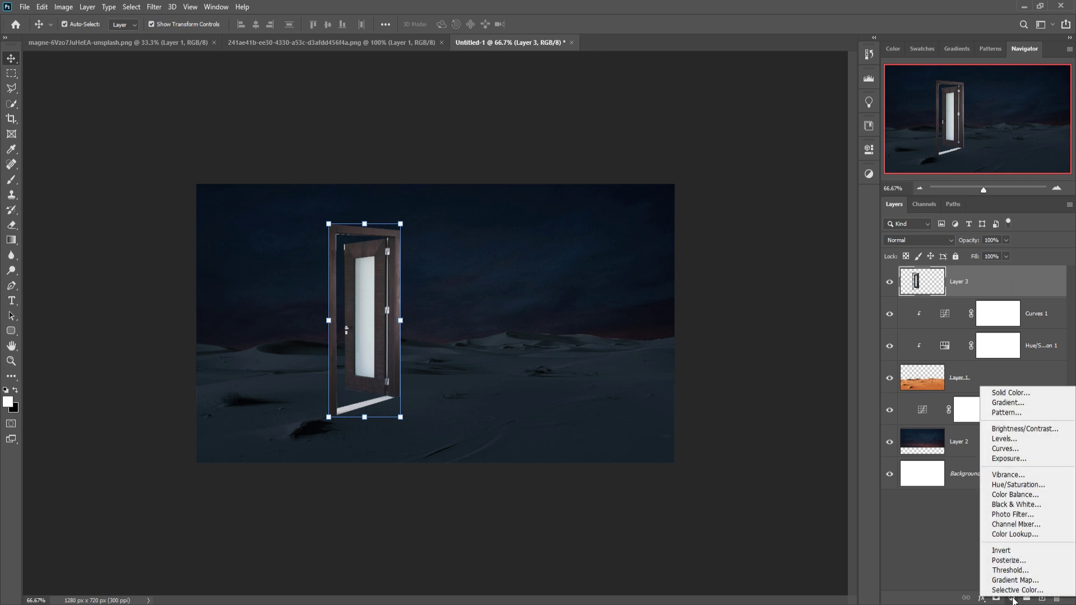
click(1006, 449)
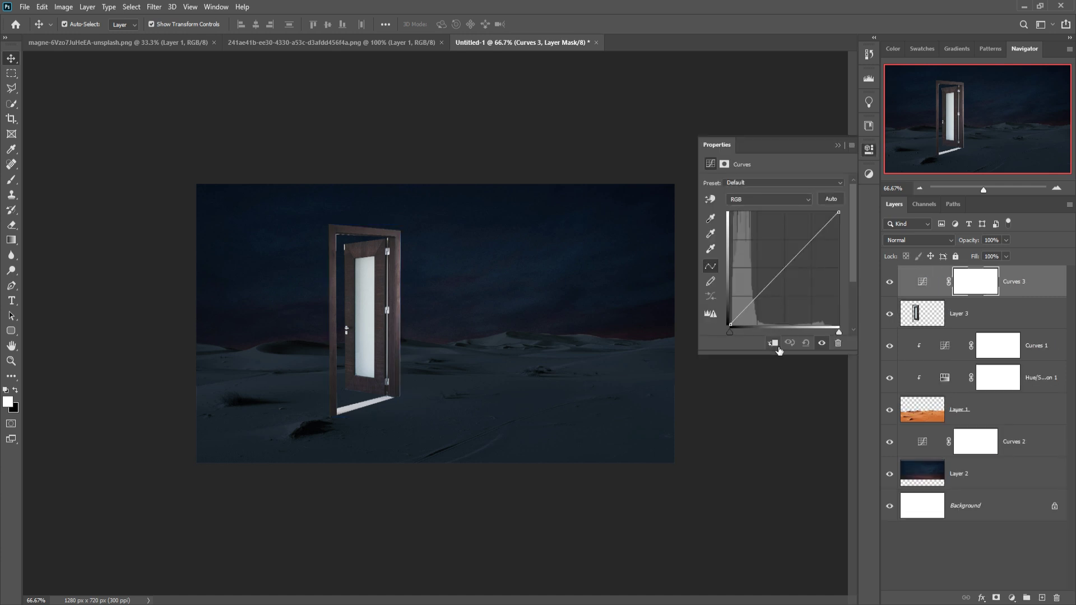
click(774, 343)
drag(795, 267, 796, 270)
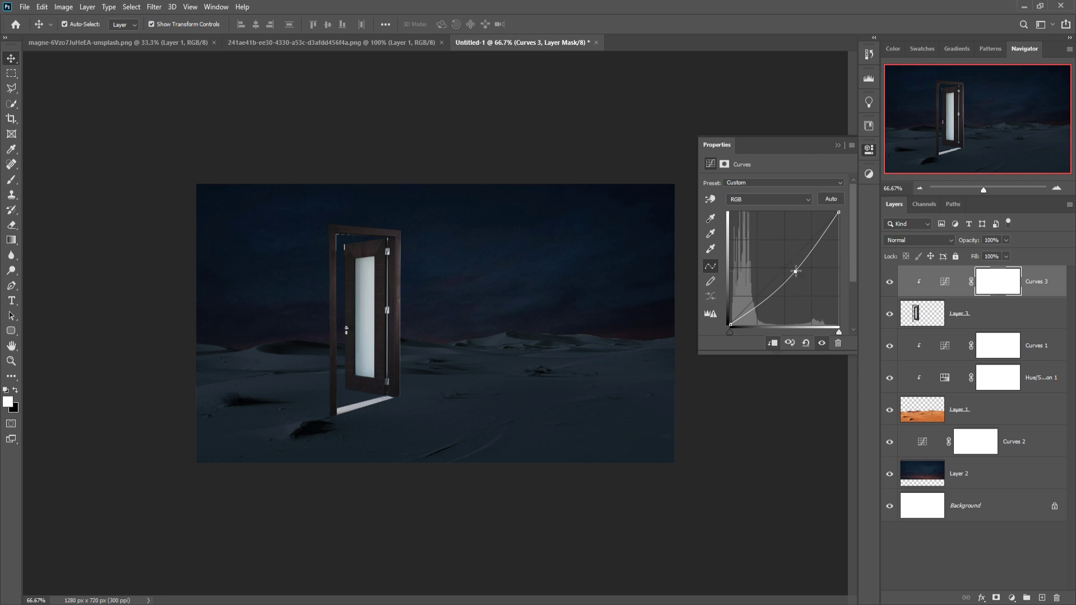
click(839, 145)
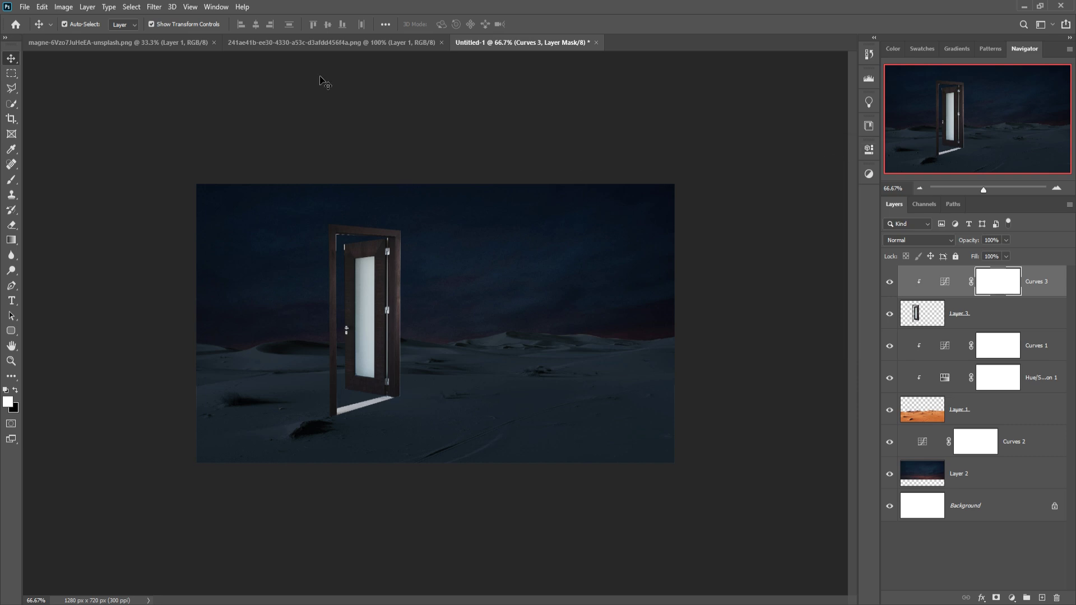
- Copy the horned creature from its own image into the desert composite above the door
click(265, 44)
drag(266, 43, 579, 86)
drag(654, 341, 459, 312)
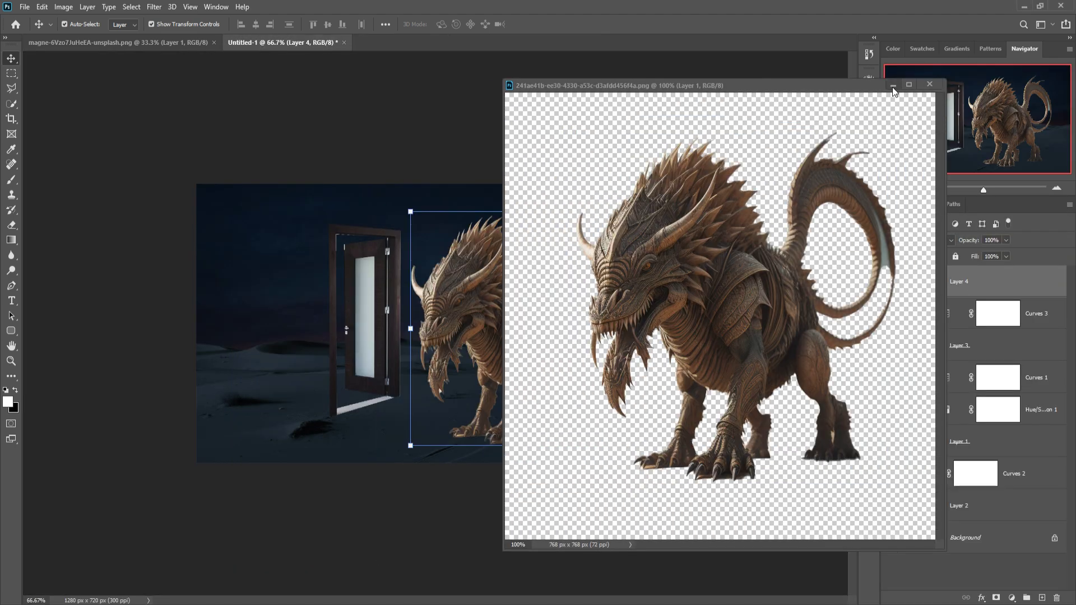
click(893, 85)
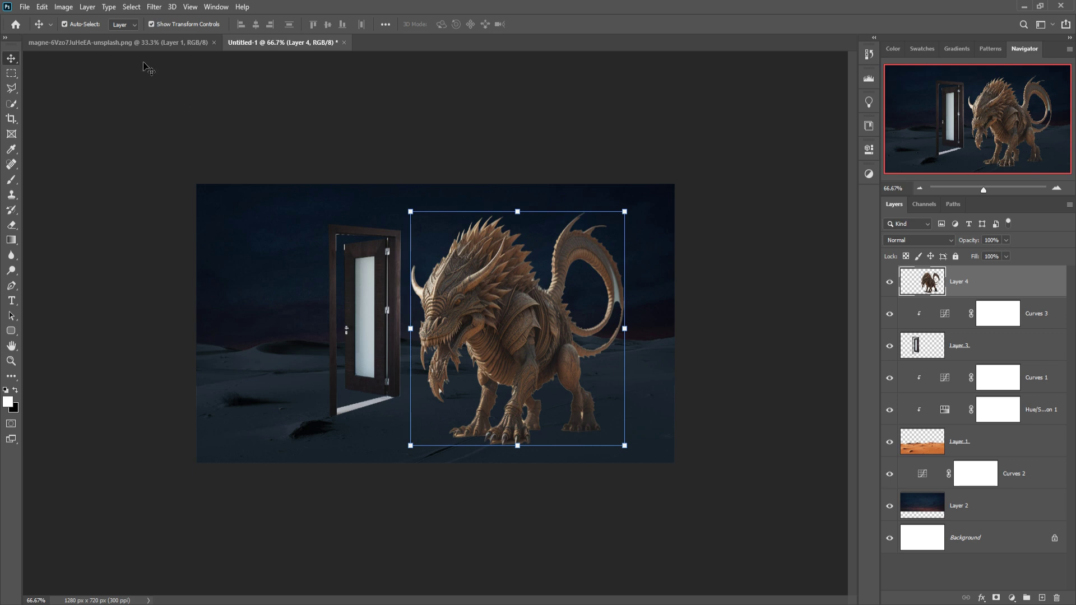
- Flip the creature horizontally and position it over the door so its front half extends past the frame
click(45, 7)
mouse_move(78, 274)
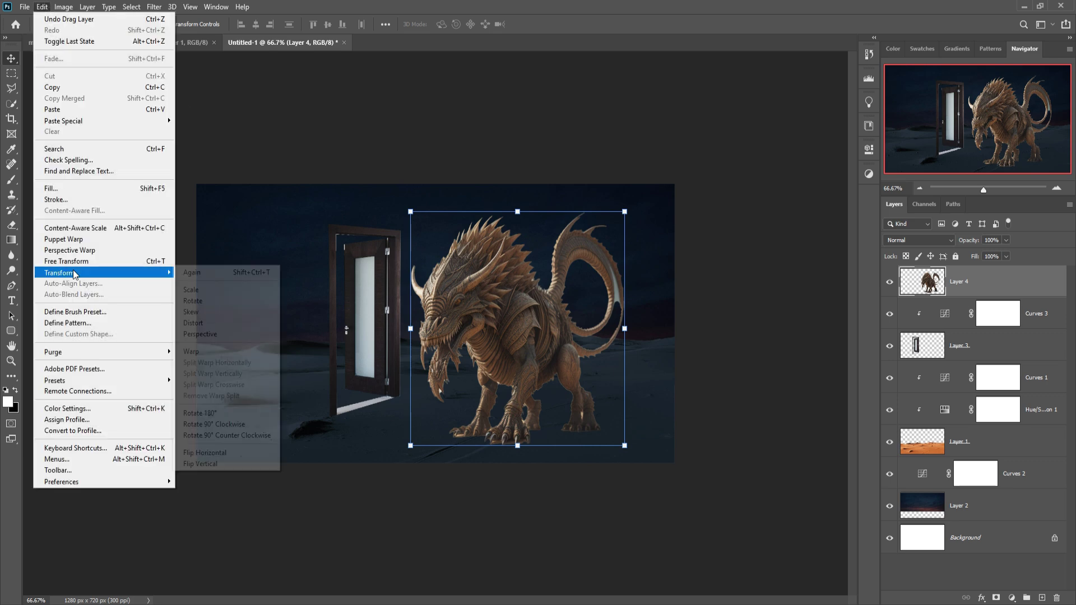
click(207, 454)
drag(556, 319, 402, 305)
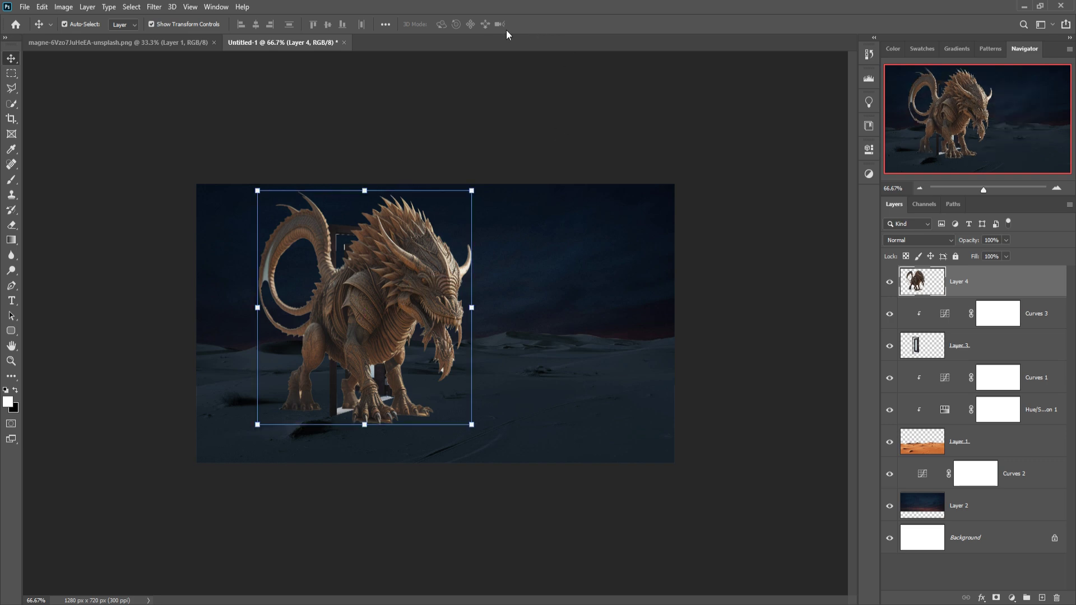
- Lower the creature layer's opacity to 43% so the door shows through it
click(1006, 240)
drag(985, 254, 981, 253)
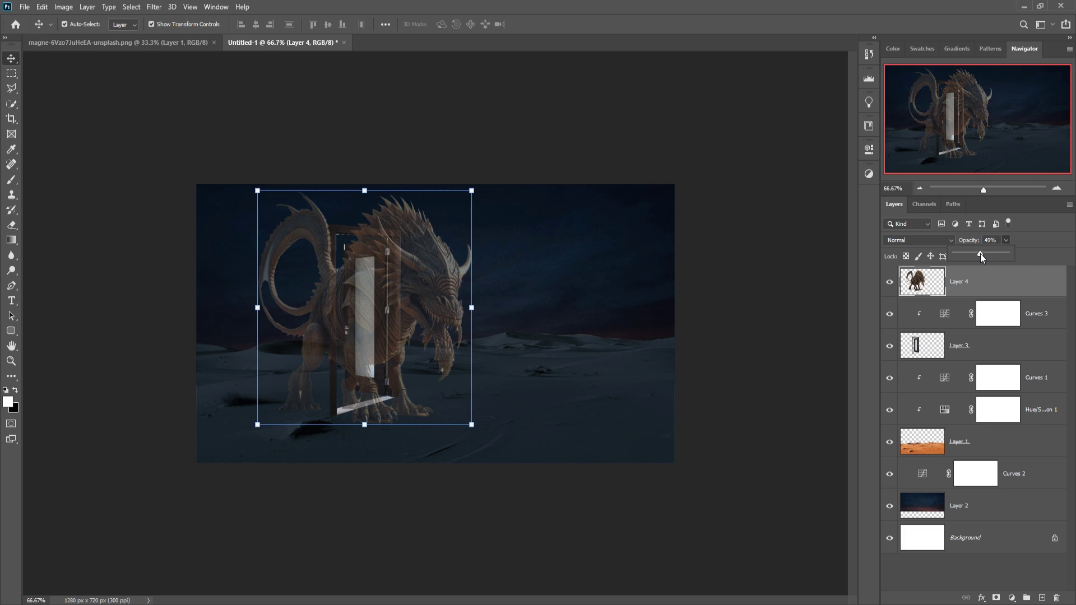
click(979, 289)
- Add a layer mask to the creature layer and choose the Hard Round brush at 13 px
click(997, 598)
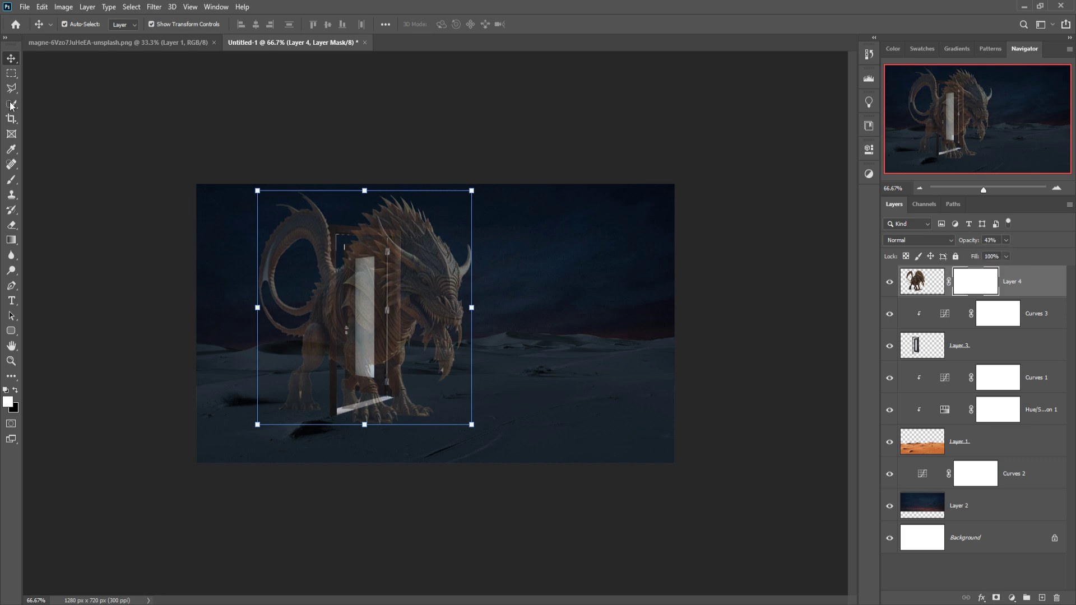
click(11, 180)
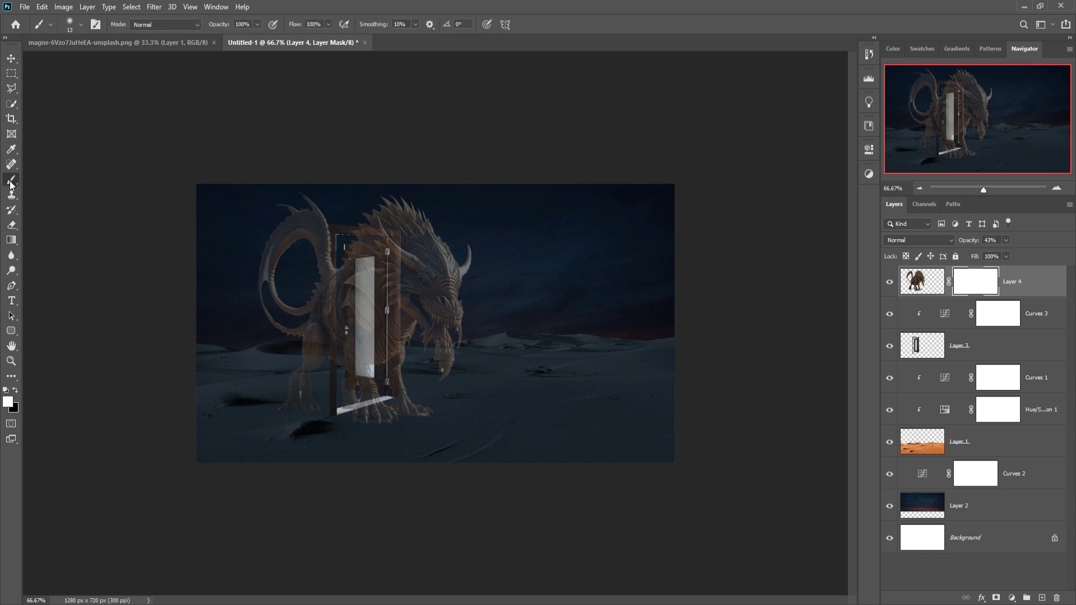
click(82, 25)
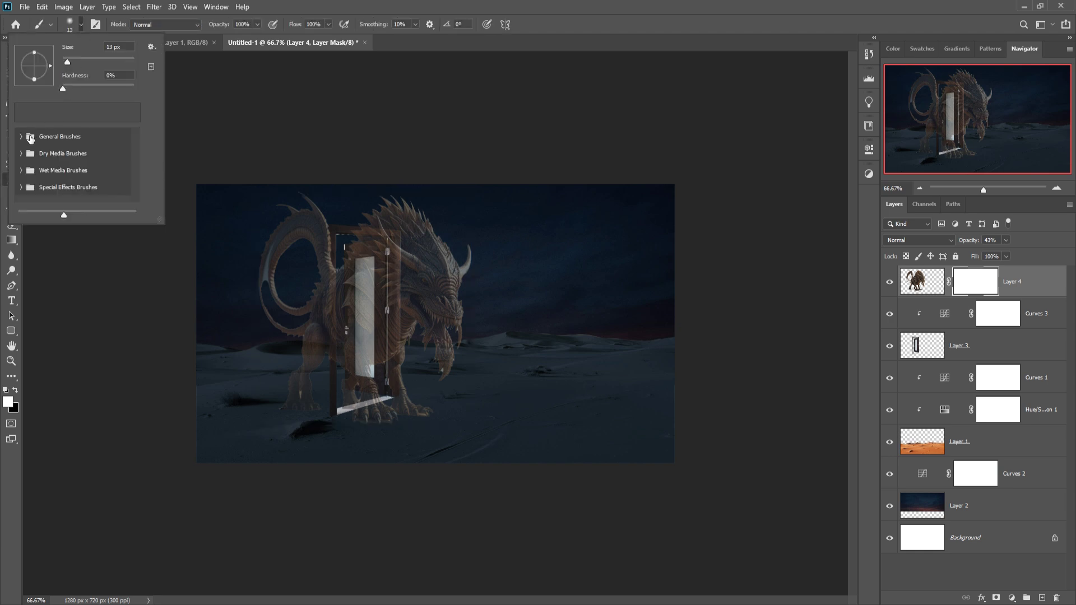
click(30, 137)
click(95, 198)
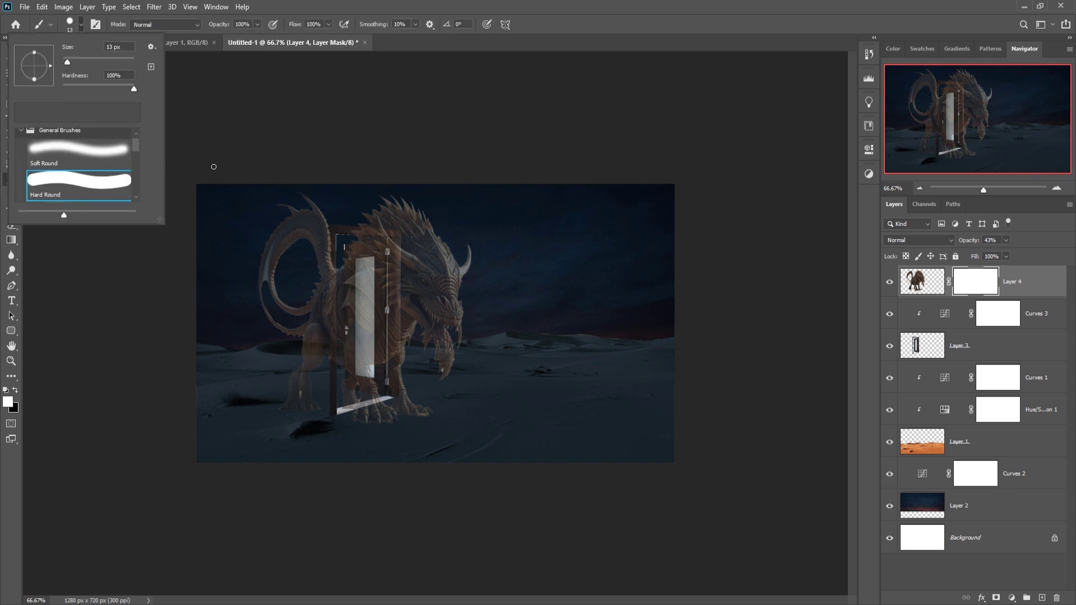
click(516, 5)
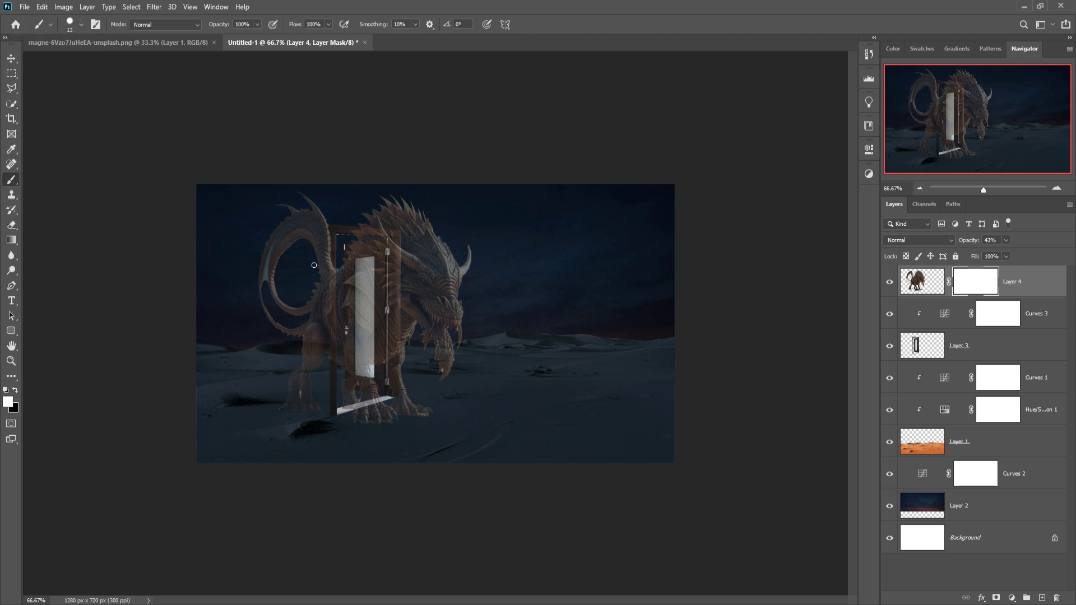
- Paint black on the creature's mask, enlarging the brush to 40 px, to hide its tail and hindquarters outside the door frame's left edge
key(ctrl+plus)
key(ctrl+plus)
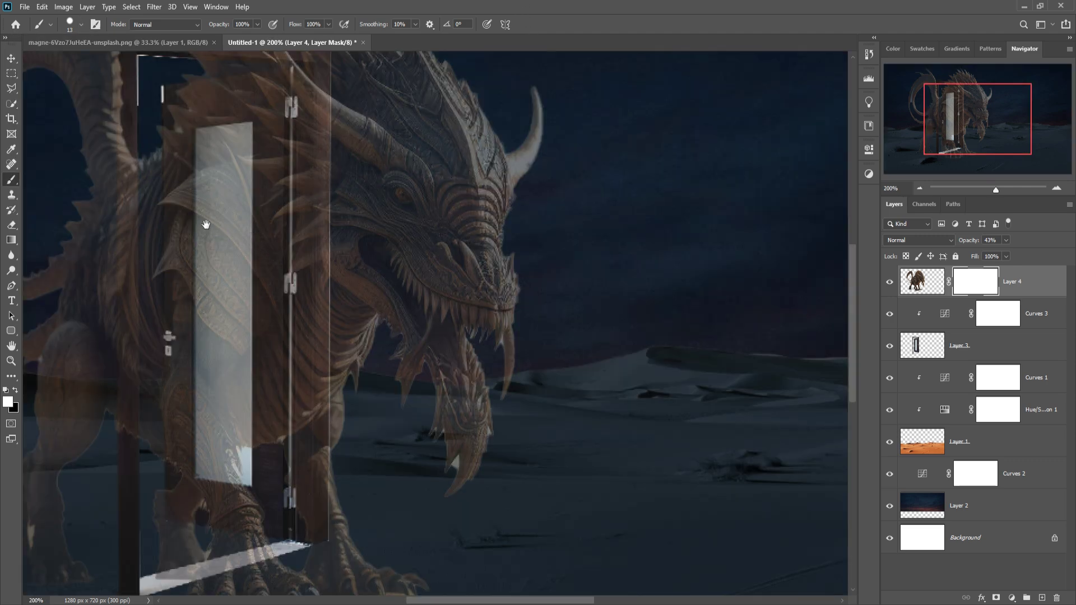
drag(206, 225, 621, 270)
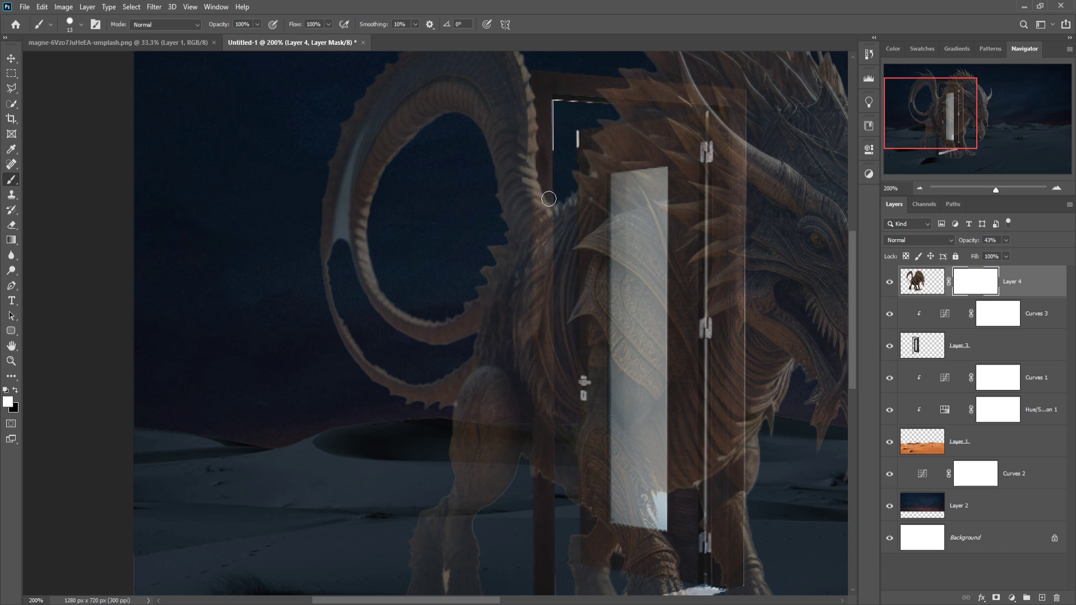
click(15, 391)
drag(541, 195, 553, 271)
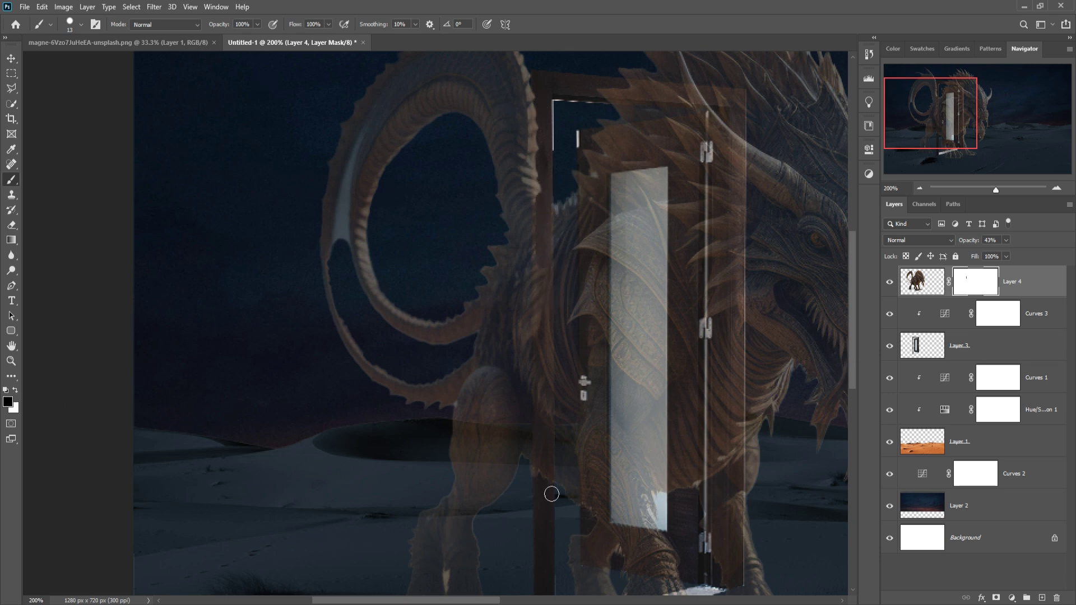
mouse_move(551, 494)
mouse_down()
mouse_move(534, 84)
mouse_move(523, 428)
mouse_move(504, 463)
mouse_move(474, 432)
mouse_move(460, 560)
mouse_up()
key(bracketright)
key(bracketright)
key(bracketright)
drag(506, 527, 527, 348)
drag(507, 424, 521, 469)
drag(420, 205, 353, 82)
drag(391, 174, 494, 453)
mouse_move(522, 429)
mouse_down()
mouse_move(531, 315)
mouse_move(623, 154)
mouse_up()
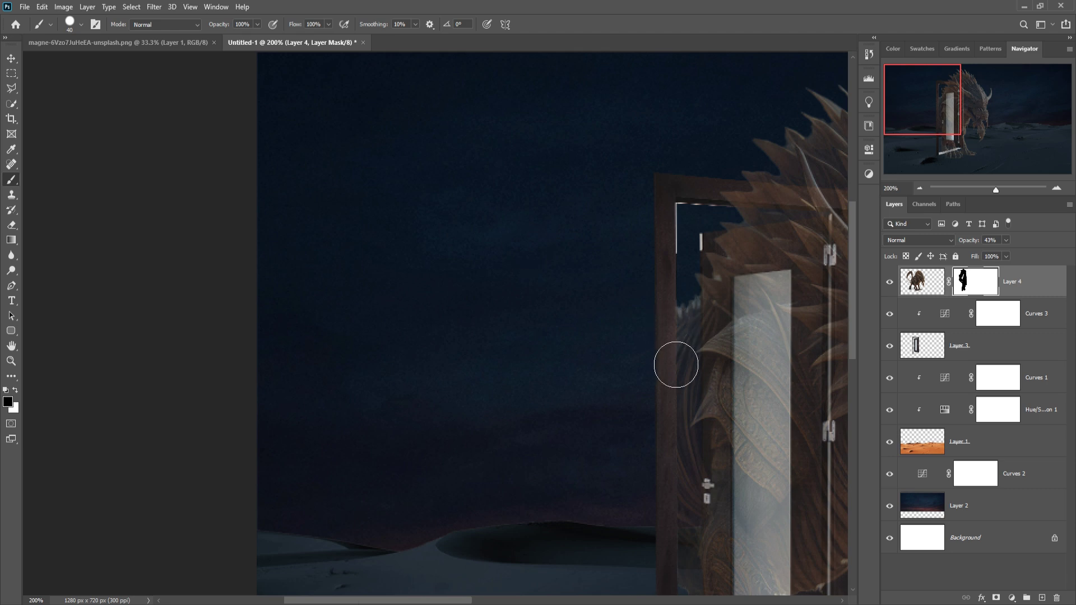
- Restore the creature layer's opacity to 100%
key(ctrl+minus)
key(ctrl+minus)
click(1008, 241)
drag(1006, 254, 1075, 257)
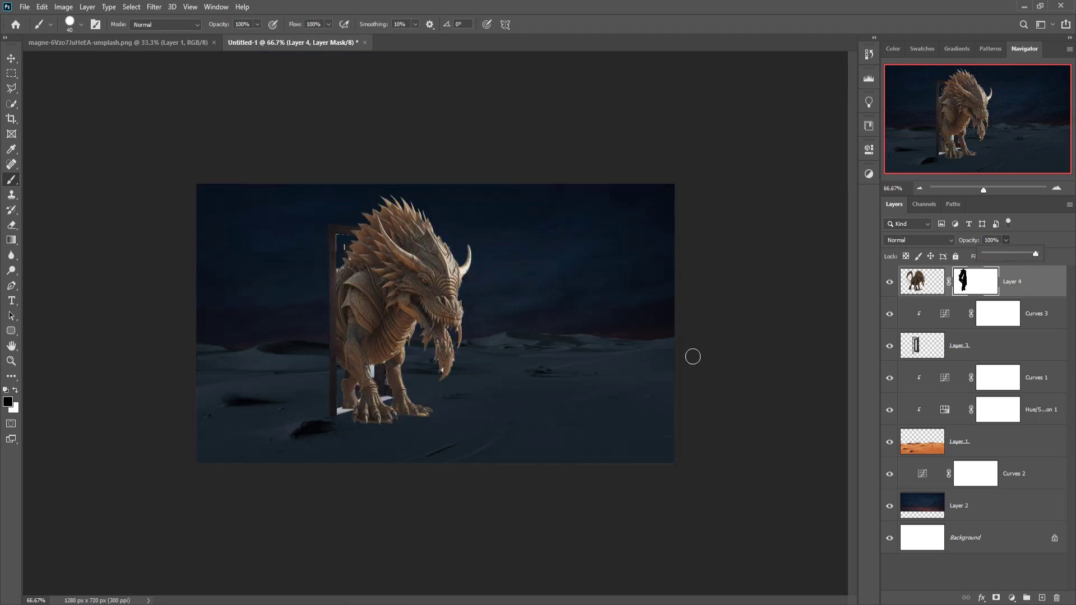
click(1057, 284)
- Add a Curves adjustment clipped to the creature layer and pull the RGB curve's midpoint down to darken the creature
click(1048, 283)
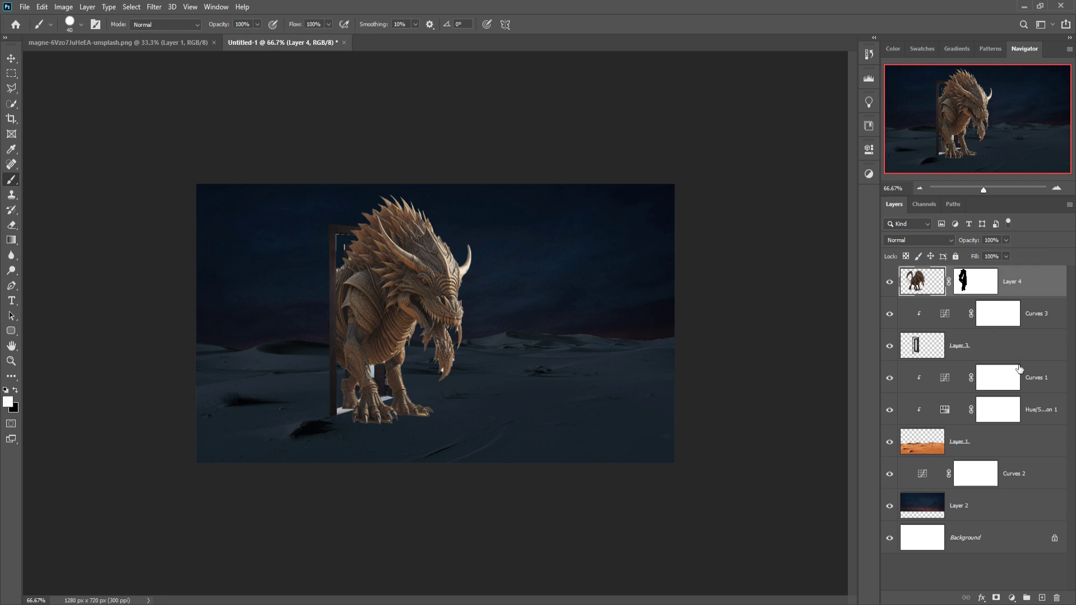
click(1015, 597)
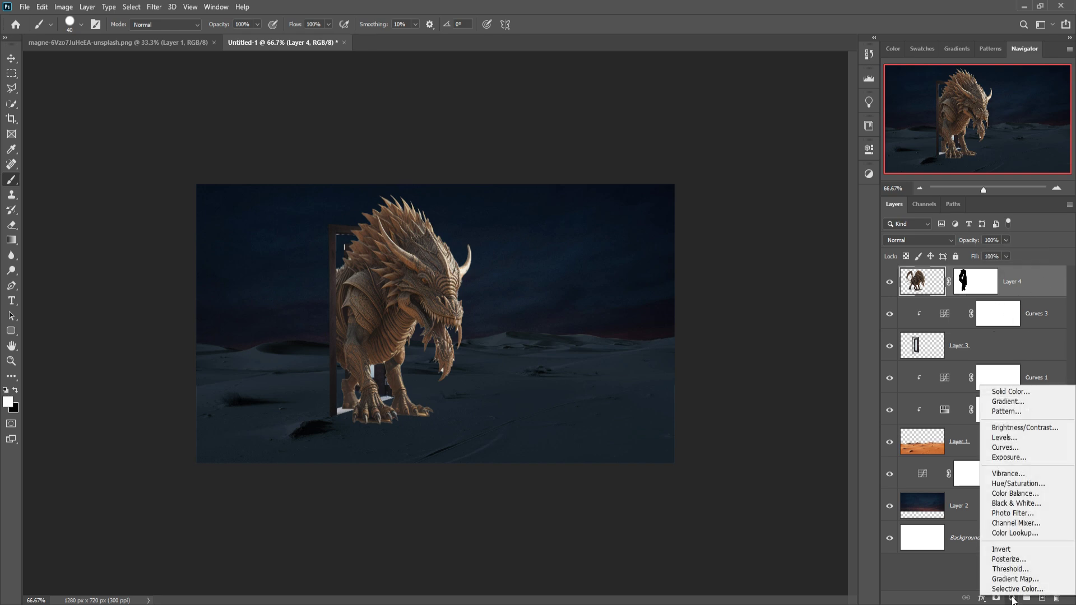
click(1009, 447)
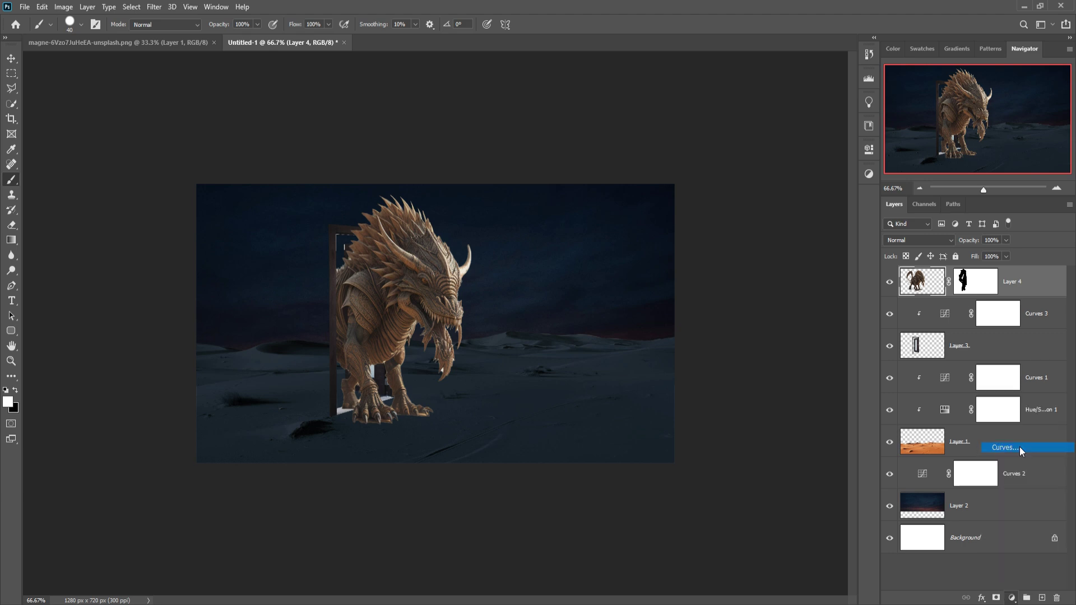
click(773, 343)
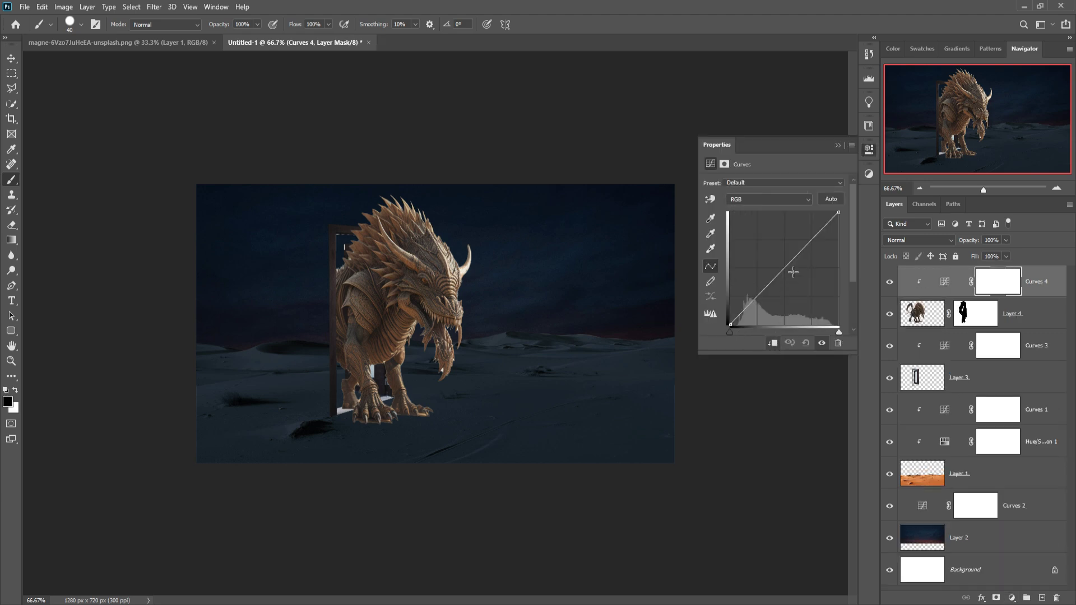
drag(793, 272, 801, 276)
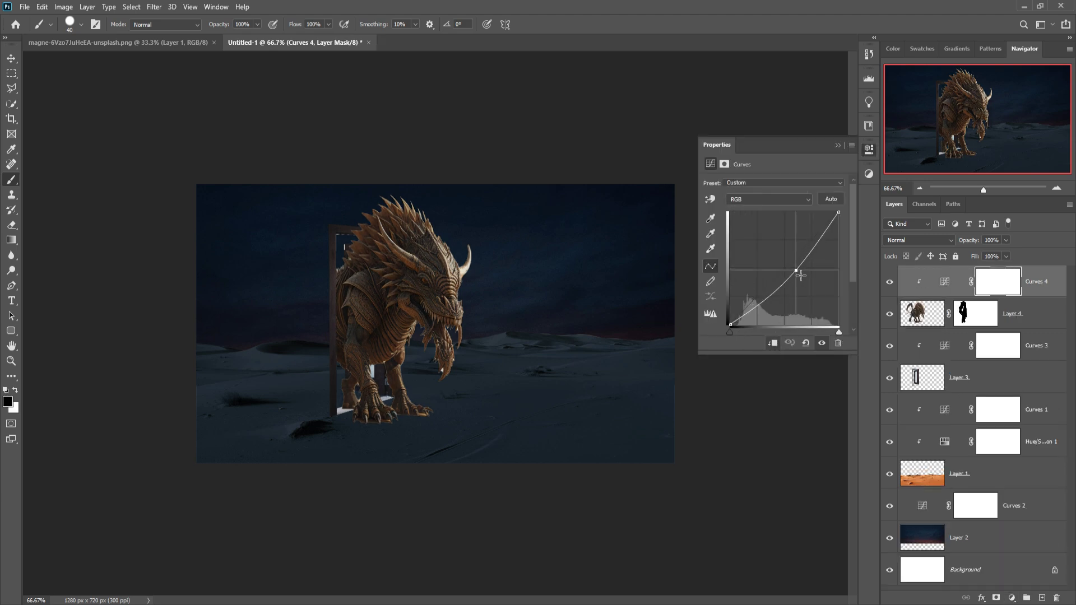
click(839, 146)
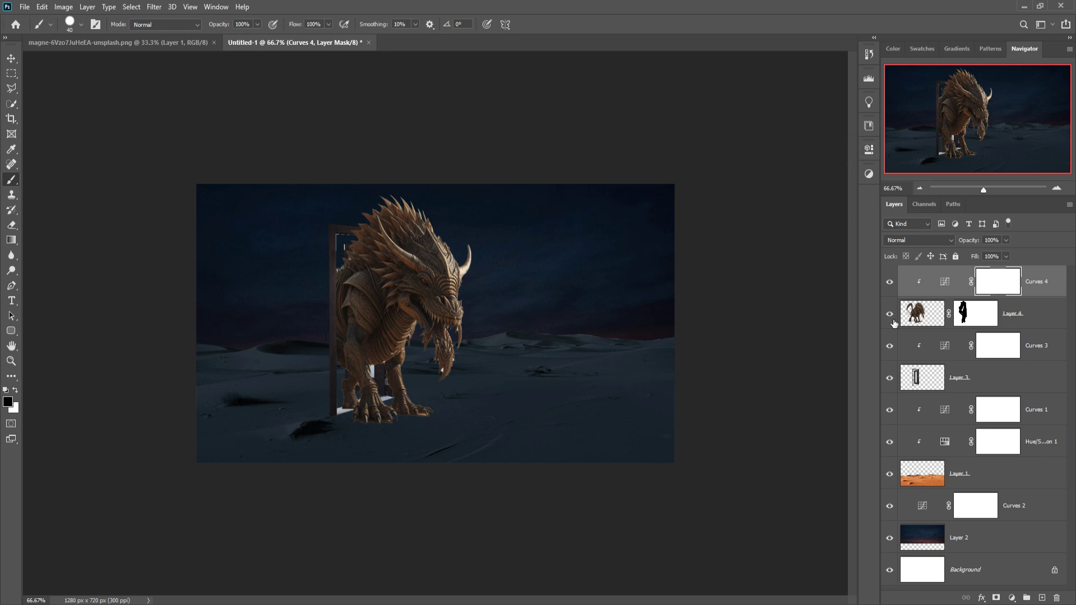
- On the creature layer's image, use the Lasso tool to outline the pale leftover patches at the beard's tip and edge
click(920, 322)
key(ctrl+plus)
key(ctrl+plus)
key(ctrl+plus)
key(ctrl+plus)
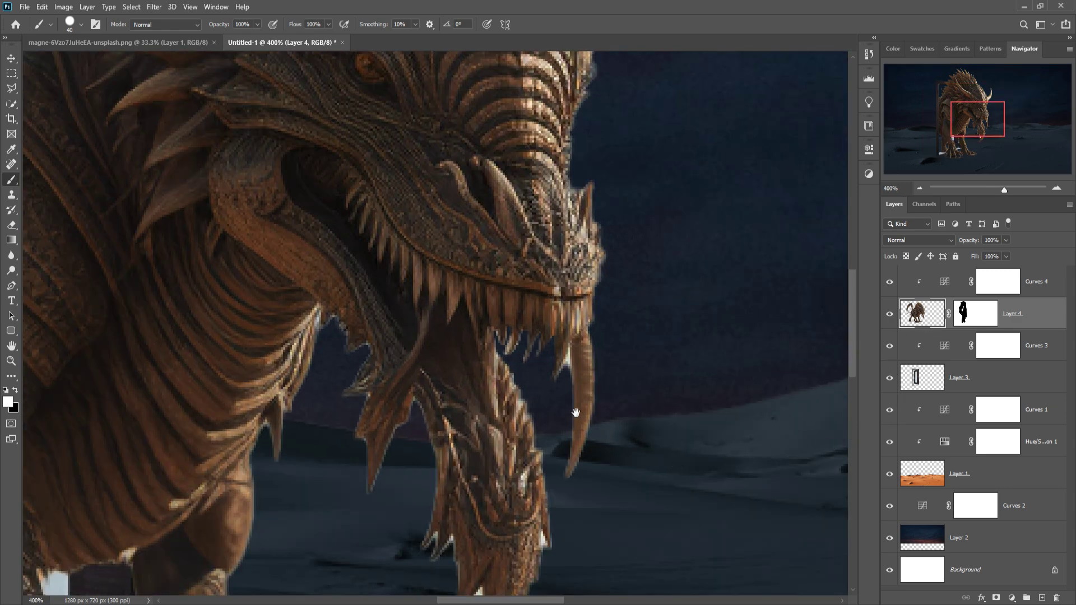
drag(575, 413, 769, 142)
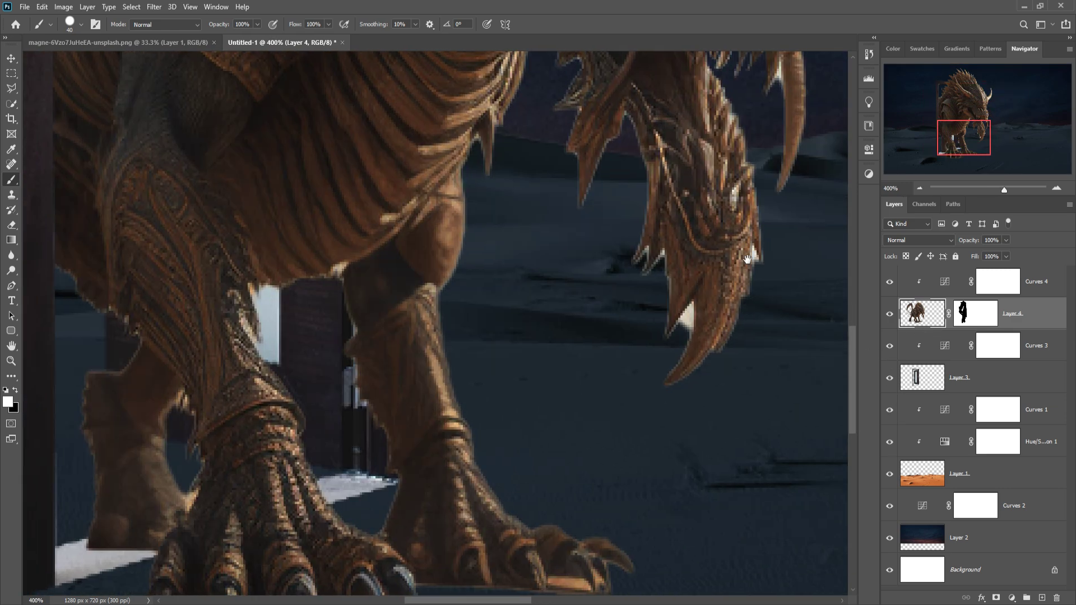
click(11, 88)
click(37, 90)
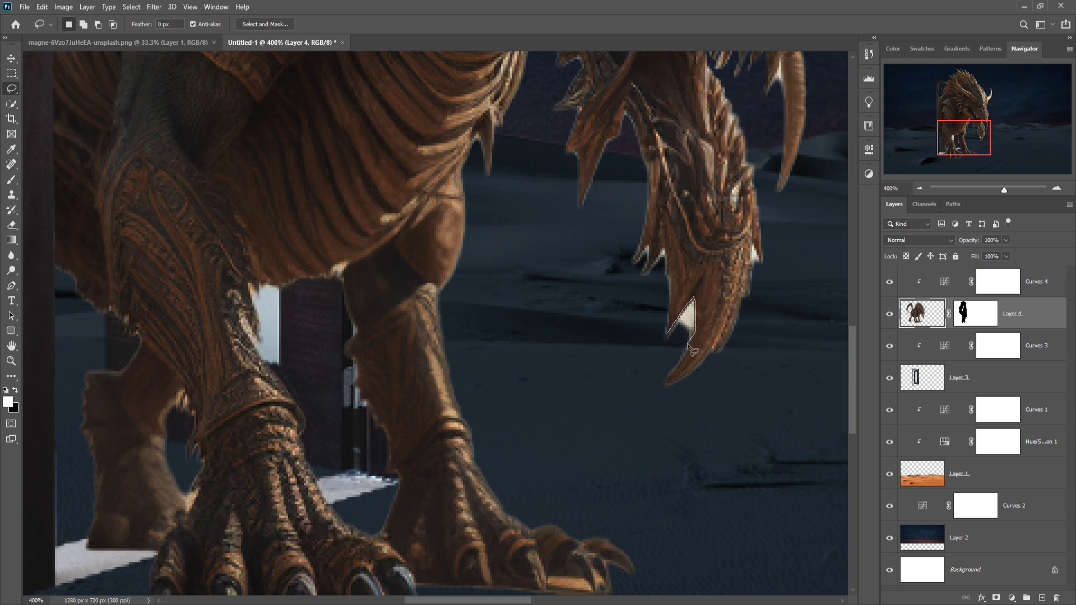
drag(688, 346, 686, 345)
drag(763, 262, 753, 271)
- Set the Lasso to add to the selection and outline the remaining leftover patches around the beard tips and beside the long fang
click(84, 24)
mouse_move(695, 300)
mouse_down()
mouse_move(669, 337)
mouse_move(694, 332)
mouse_move(694, 301)
mouse_up()
mouse_move(781, 55)
mouse_down()
mouse_move(770, 90)
mouse_move(780, 96)
mouse_move(781, 55)
mouse_up()
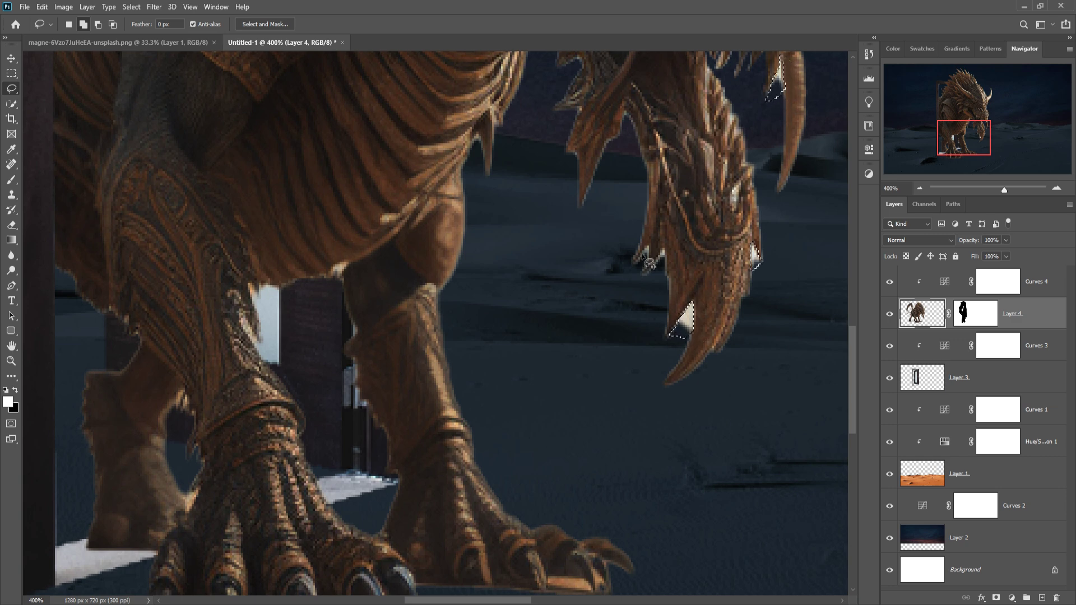
mouse_move(643, 255)
mouse_down()
mouse_move(638, 268)
mouse_move(652, 287)
mouse_move(665, 251)
mouse_move(645, 247)
mouse_up()
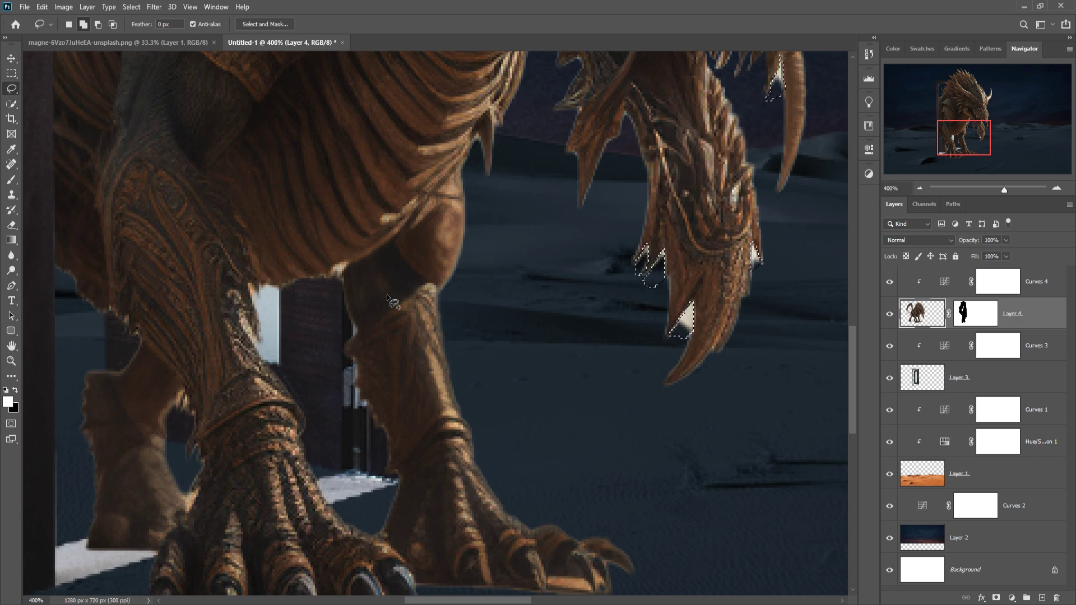
- Add the leftover patch between the creature's legs and the strip beneath its front claws to the selection
drag(289, 286, 266, 284)
drag(260, 362, 290, 286)
key(space)
mouse_move(301, 402)
mouse_down()
mouse_move(670, 248)
mouse_move(654, 210)
mouse_up()
mouse_move(519, 440)
mouse_down()
mouse_move(584, 442)
mouse_move(596, 427)
mouse_move(675, 443)
mouse_move(704, 421)
mouse_move(750, 435)
mouse_move(753, 412)
mouse_move(597, 494)
mouse_move(519, 441)
mouse_up()
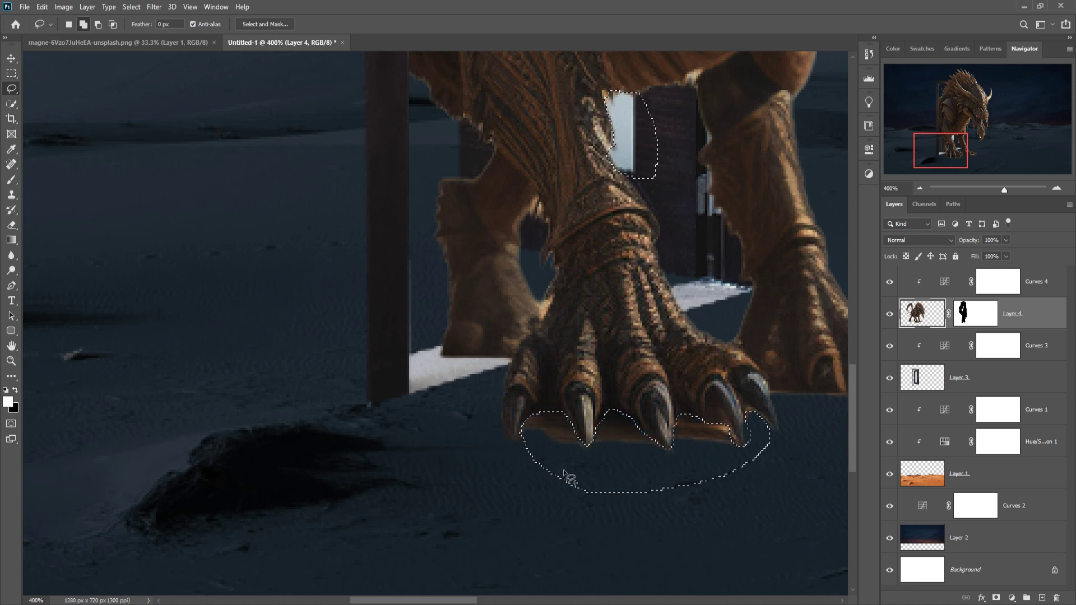
- Add the leftover background gaps between the creature's back spines inside the door frame to the selection
key(space)
drag(667, 225, 285, 436)
drag(639, 84, 537, 589)
mouse_move(537, 214)
mouse_down()
mouse_move(765, 344)
mouse_move(811, 326)
mouse_up()
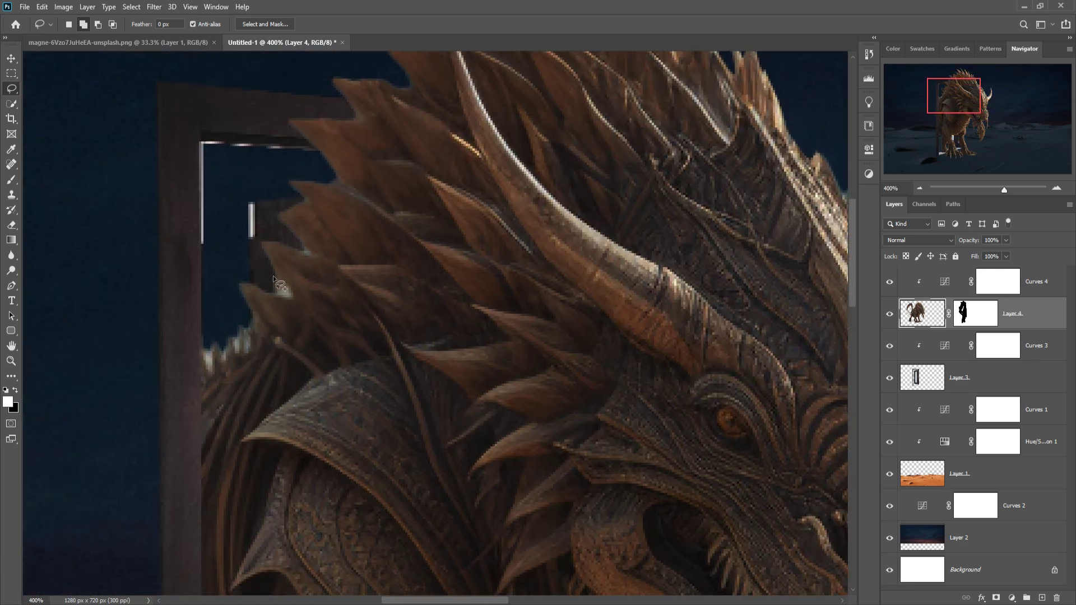
mouse_move(274, 273)
mouse_down()
mouse_move(286, 298)
mouse_move(272, 270)
mouse_up()
mouse_move(244, 324)
mouse_down()
mouse_move(252, 335)
mouse_move(246, 321)
mouse_move(233, 353)
mouse_move(242, 354)
mouse_up()
mouse_move(203, 339)
mouse_down()
mouse_move(211, 377)
mouse_move(209, 338)
mouse_move(219, 363)
mouse_move(229, 334)
mouse_up()
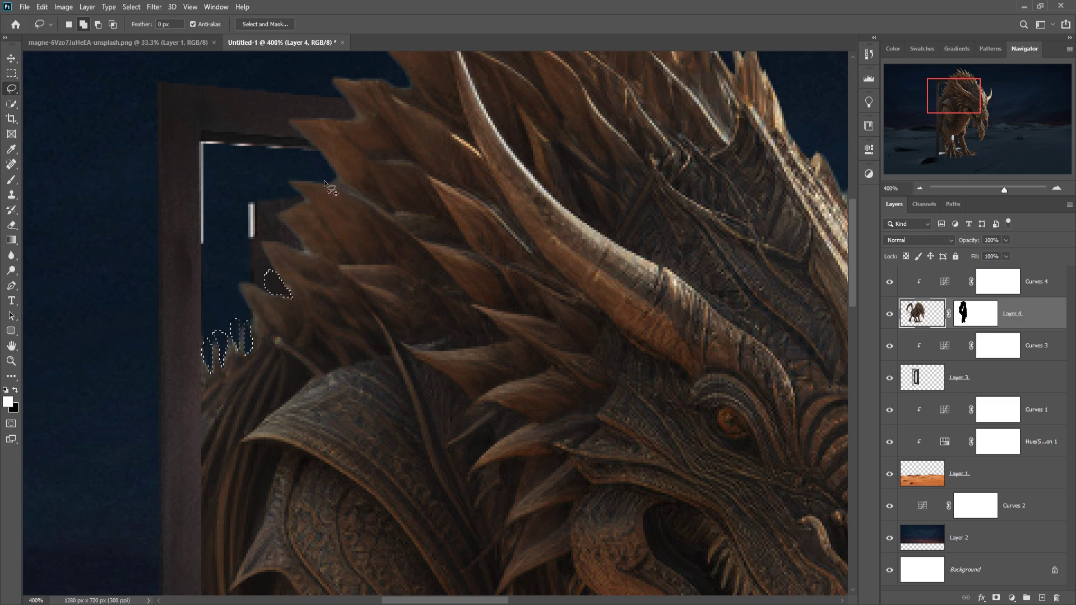
mouse_move(331, 187)
mouse_down()
mouse_move(343, 185)
mouse_move(330, 188)
mouse_up()
mouse_move(301, 242)
mouse_down()
mouse_move(310, 253)
mouse_move(301, 244)
mouse_up()
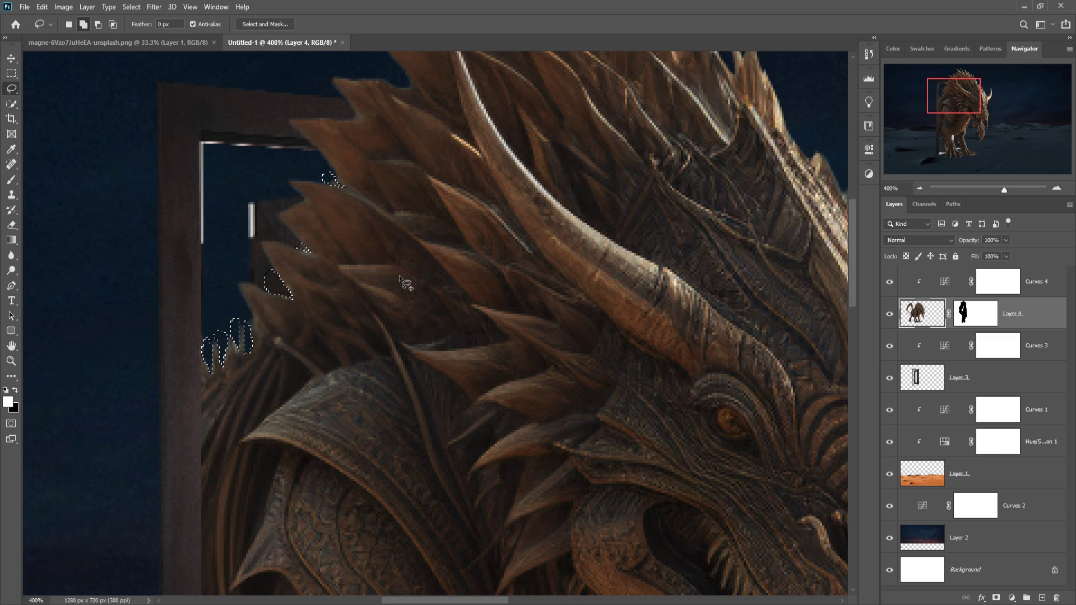
- Add the leftover background gaps between the upper mane spikes above the horn to the selection
key(ctrl+minus)
mouse_move(454, 85)
mouse_down()
mouse_move(470, 96)
mouse_move(456, 74)
mouse_move(454, 84)
mouse_up()
mouse_move(421, 77)
mouse_down()
mouse_move(437, 103)
mouse_move(411, 98)
mouse_move(421, 78)
mouse_up()
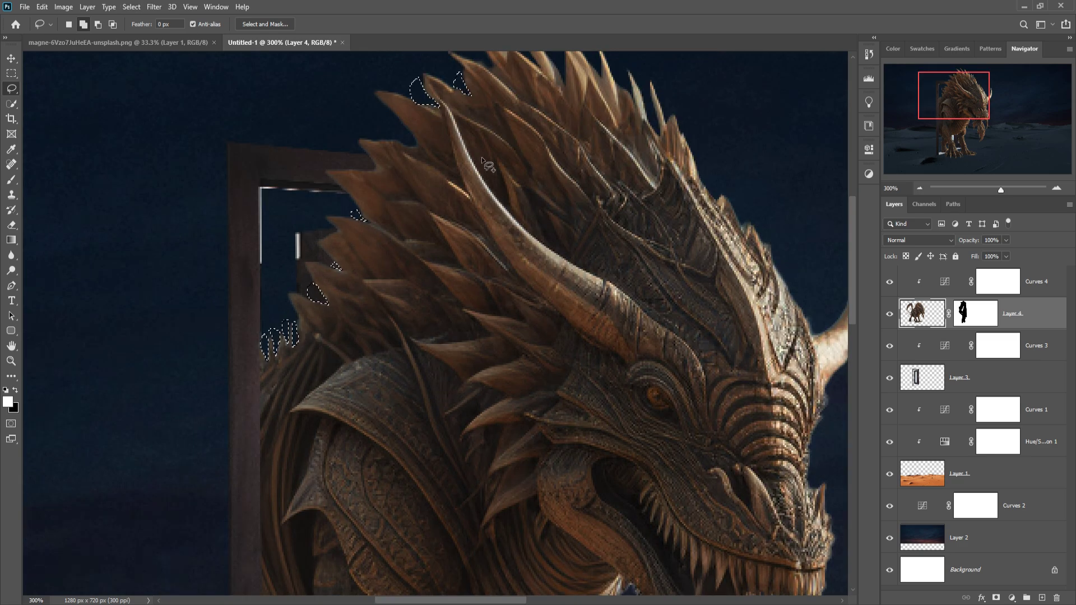
scroll(437, 140, up, 3)
mouse_move(475, 190)
mouse_down()
mouse_move(499, 211)
mouse_move(476, 195)
mouse_up()
- Delete the selected leftover background from the creature layer and deselect
key(Delete)
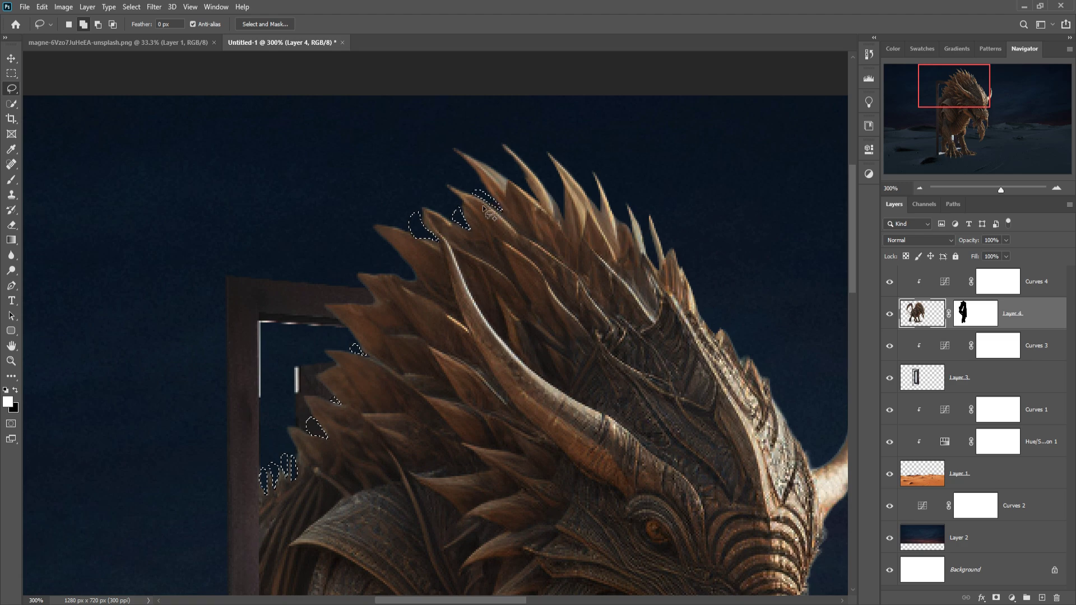
click(131, 7)
click(138, 30)
key(ctrl+minus)
key(ctrl+minus)
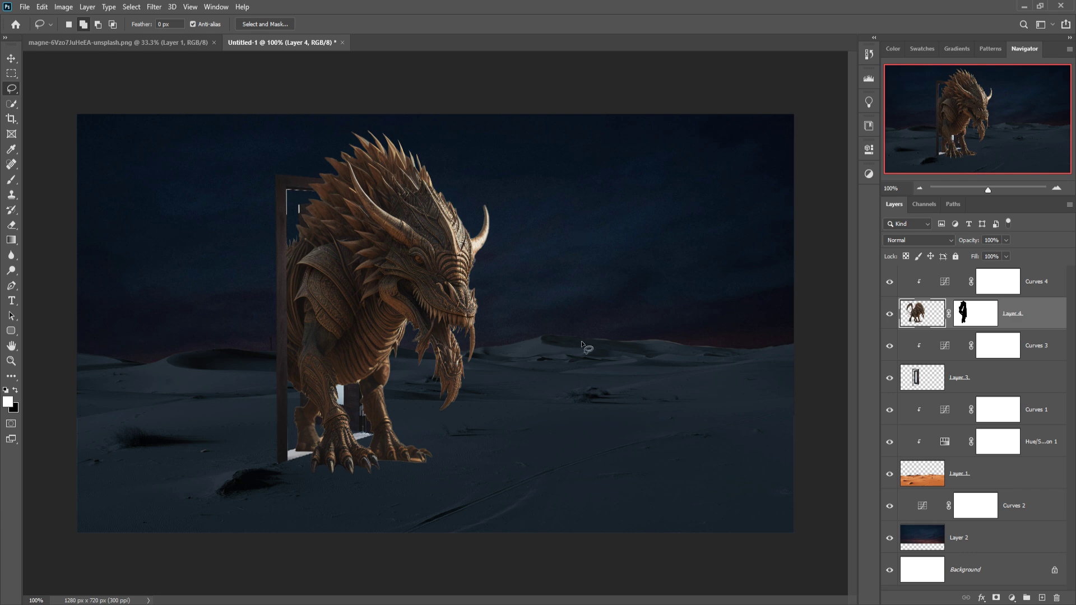
- Float the magne unsplash document and move its cut-out man into the desert composite, putting the source window away
key(v)
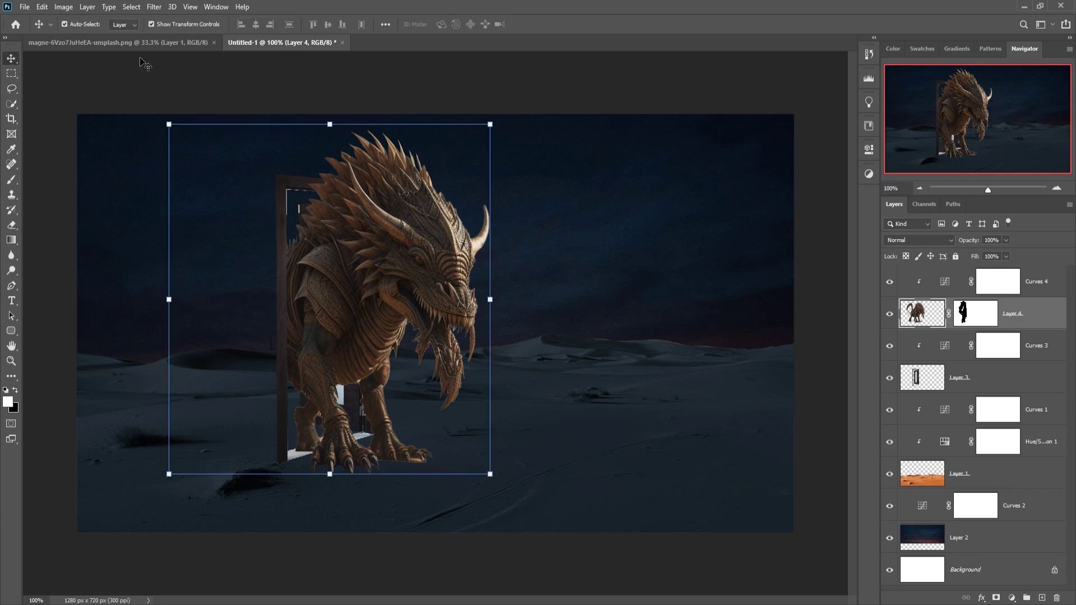
click(136, 43)
drag(133, 42, 775, 66)
drag(715, 203, 529, 346)
click(841, 66)
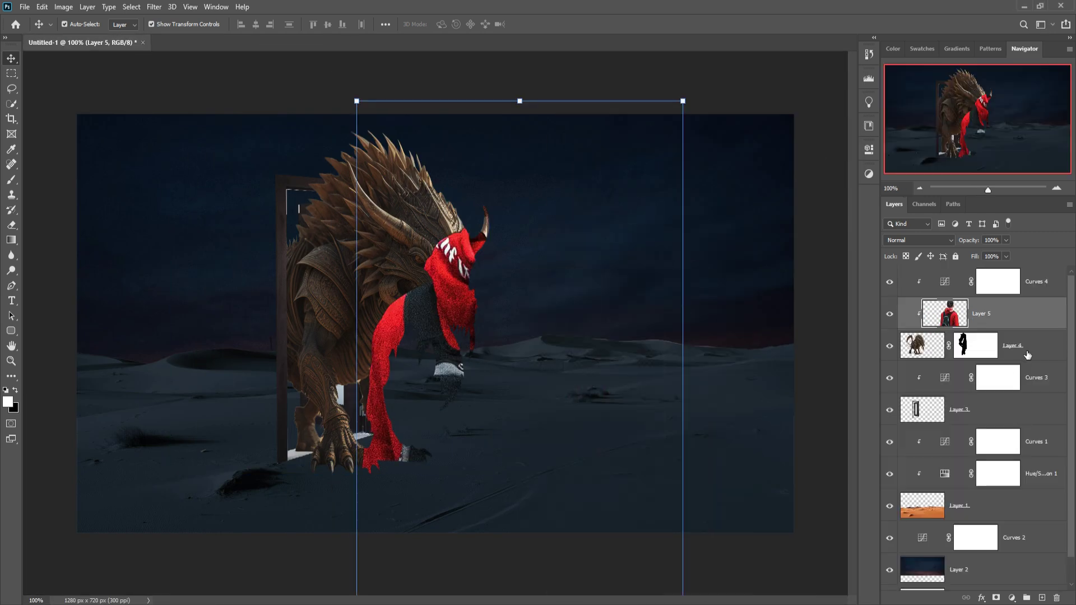
- Move the man layer above Curves 4 and release its clipping mask
drag(1028, 317, 1033, 276)
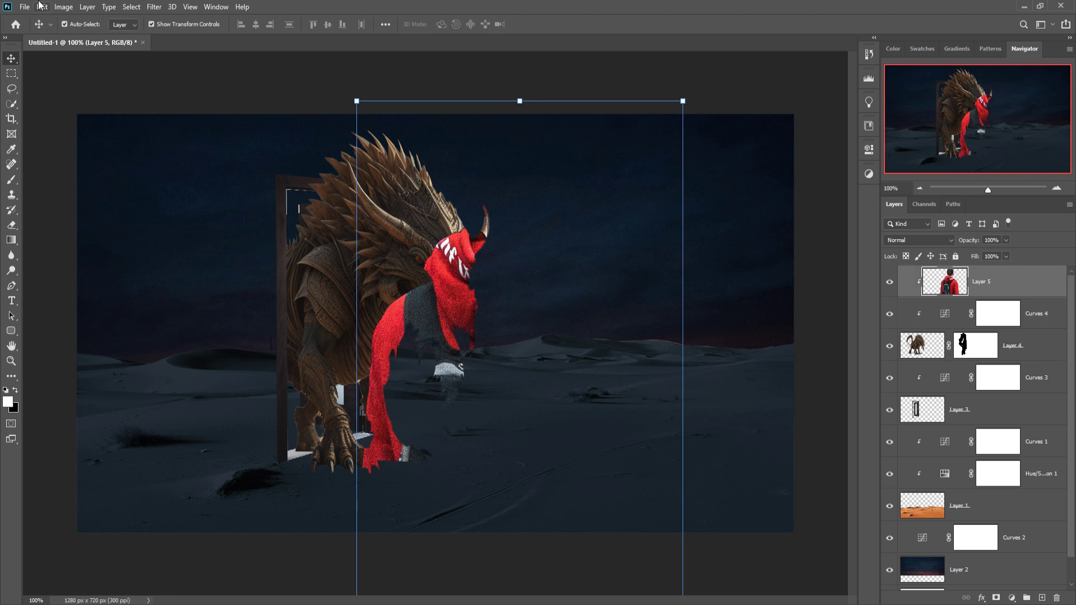
right_click(1033, 292)
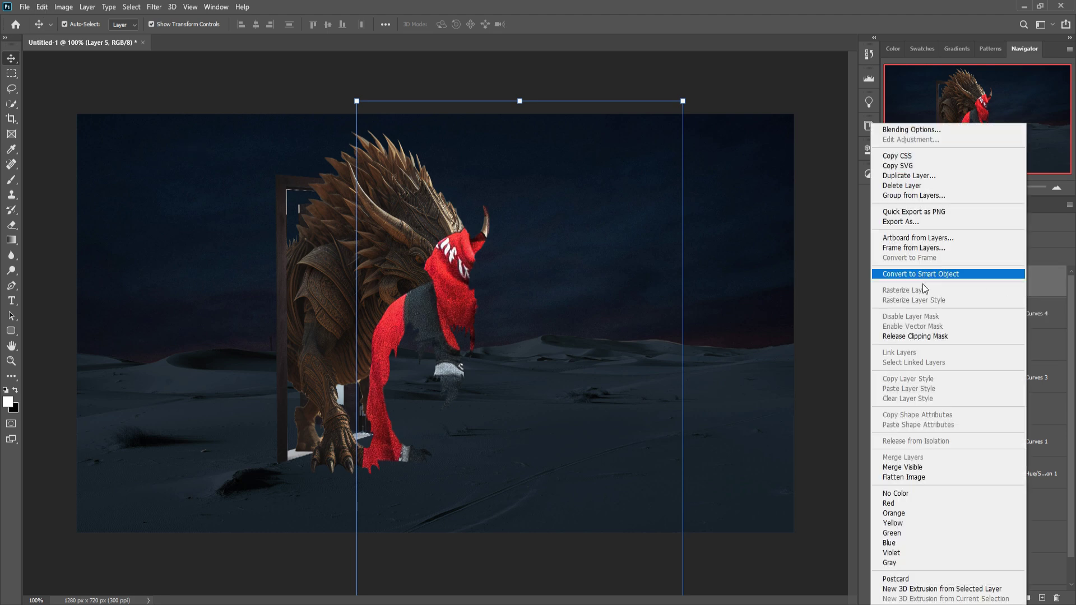
click(919, 339)
- Scale the man down to about 13% and stand him on the sand to the right of the creature
drag(683, 101, 568, 512)
drag(509, 535, 584, 168)
drag(669, 196, 615, 399)
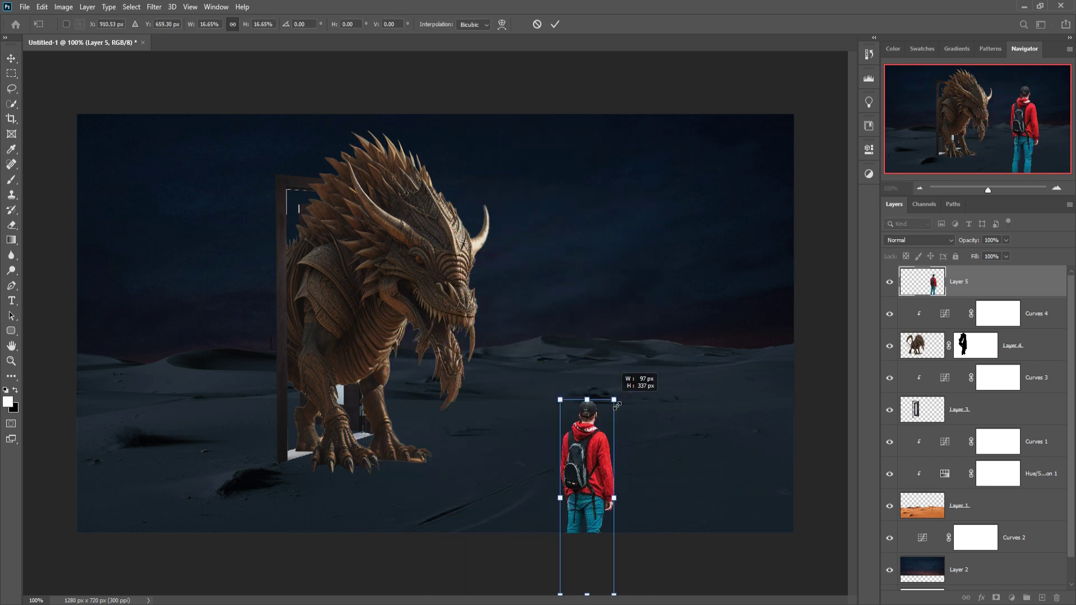
drag(593, 460, 607, 358)
drag(625, 312, 613, 354)
drag(599, 399, 535, 399)
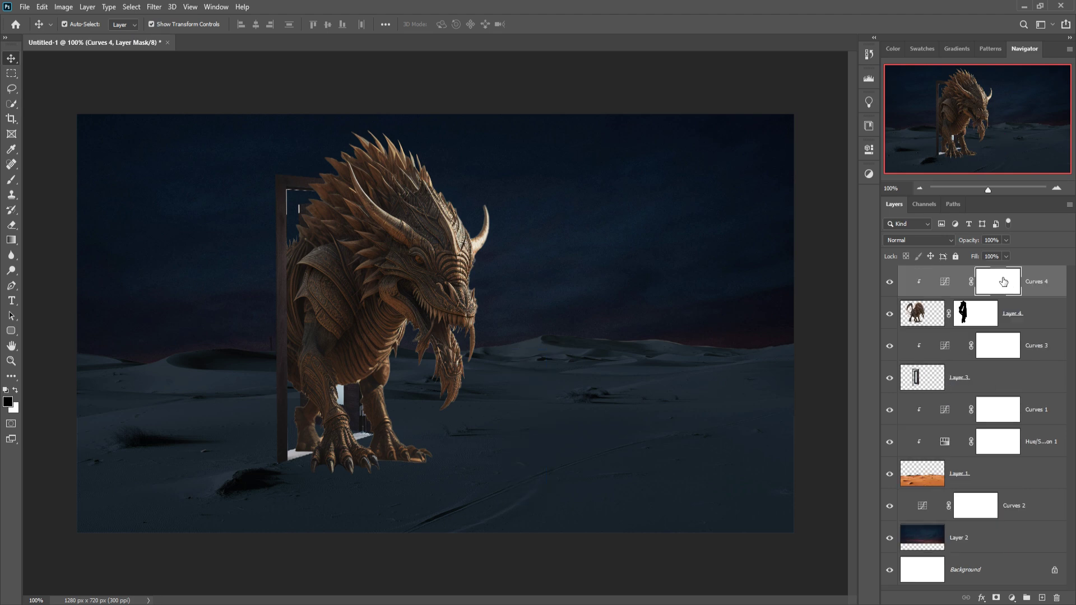
click(1012, 314)
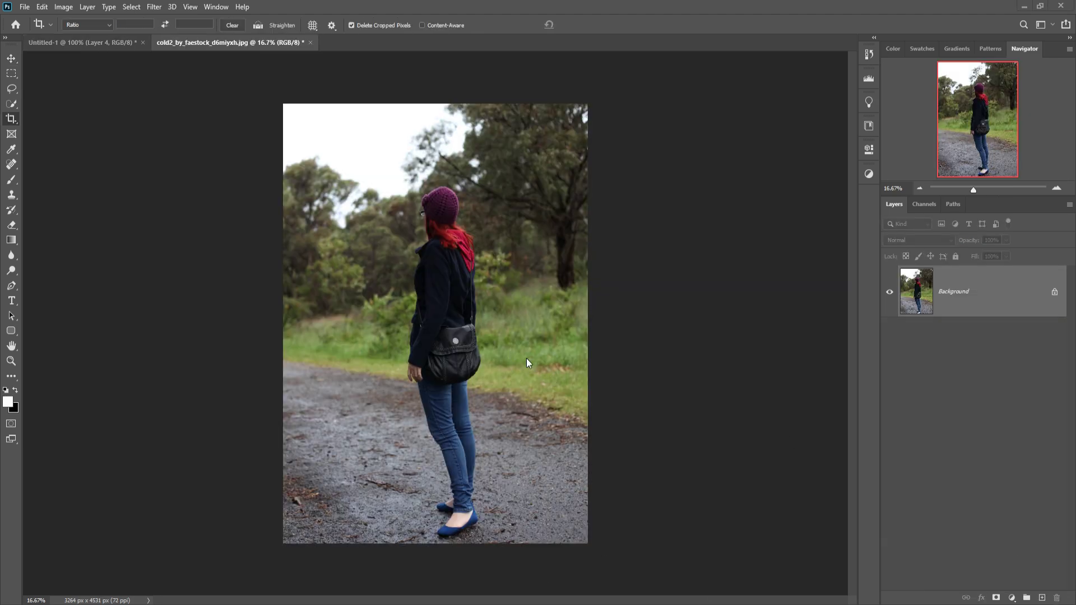
- Select the woman as the subject in the cold2_by_faestock photo and move her into the composite, putting the photo window away
click(131, 6)
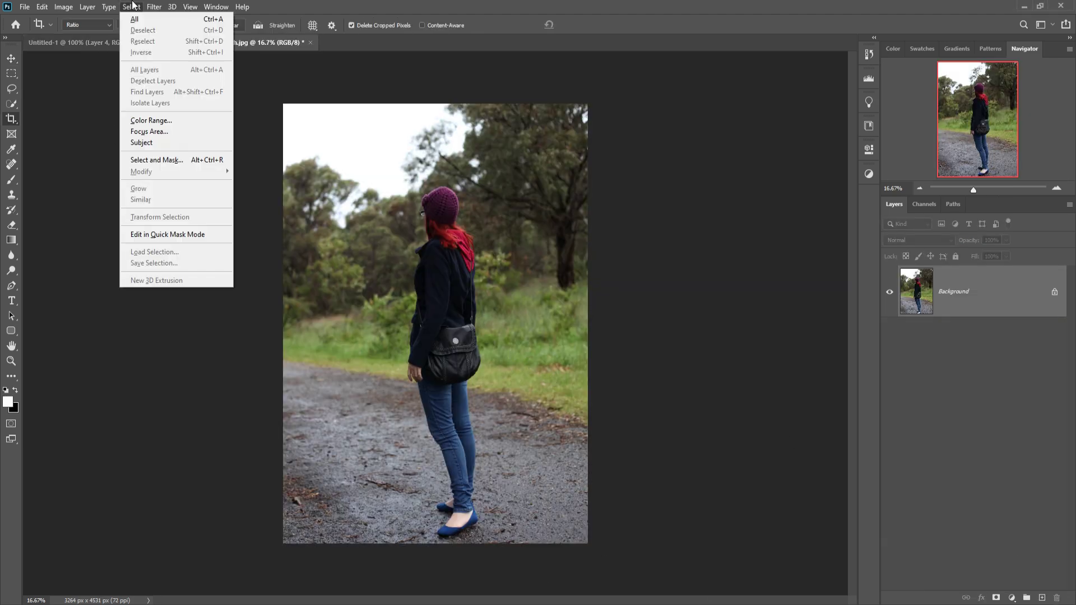
click(144, 143)
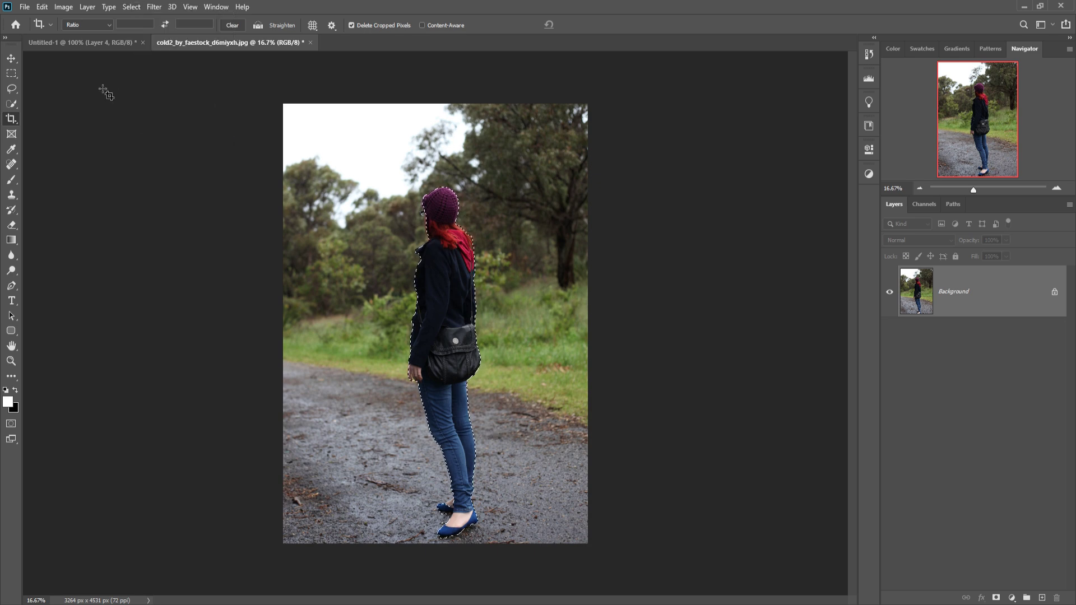
key(v)
drag(213, 43, 838, 109)
drag(949, 291, 621, 328)
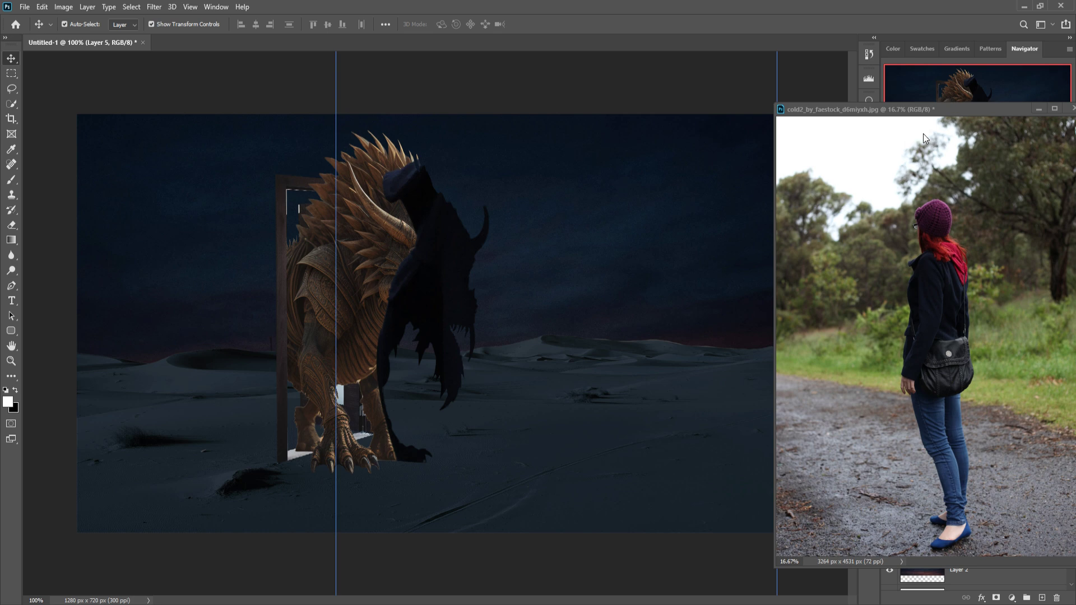
click(1038, 108)
- Place the woman's layer above Curves 4 and release its clipping mask
drag(1018, 310, 1015, 275)
right_click(1015, 275)
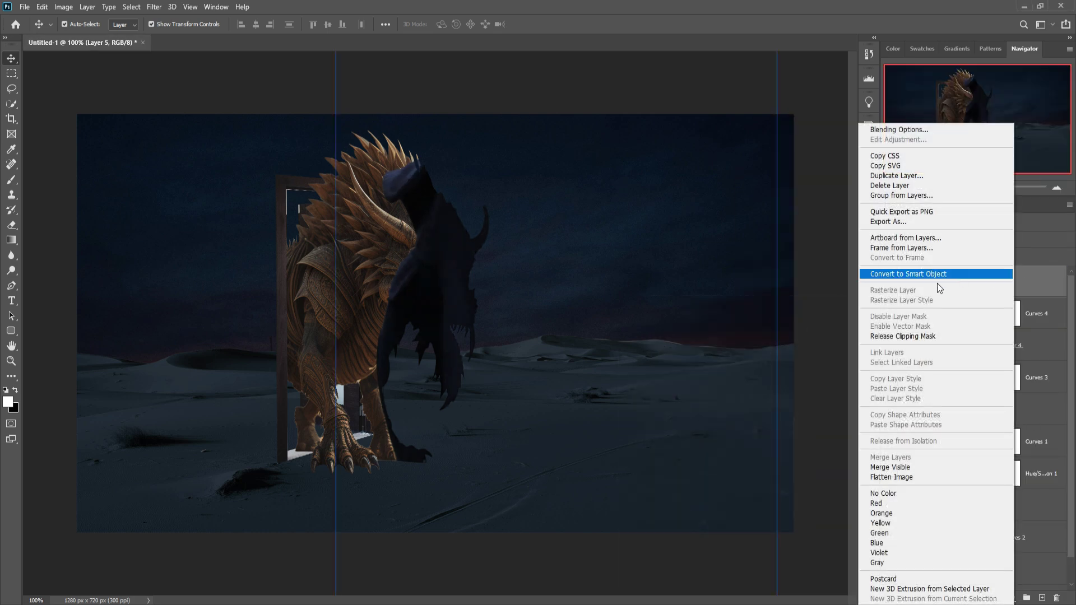
click(906, 335)
- Scale the woman to about 16% and position her in the right foreground facing the creature, with her legs cropped by the lower edge
drag(783, 424, 482, 430)
drag(416, 508, 651, 213)
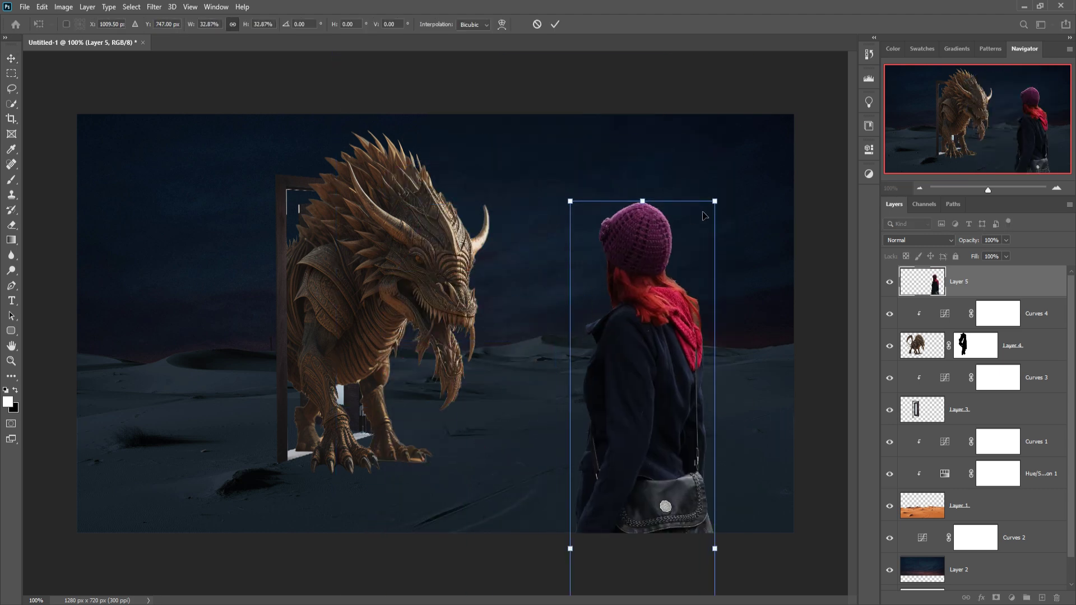
drag(718, 208, 625, 370)
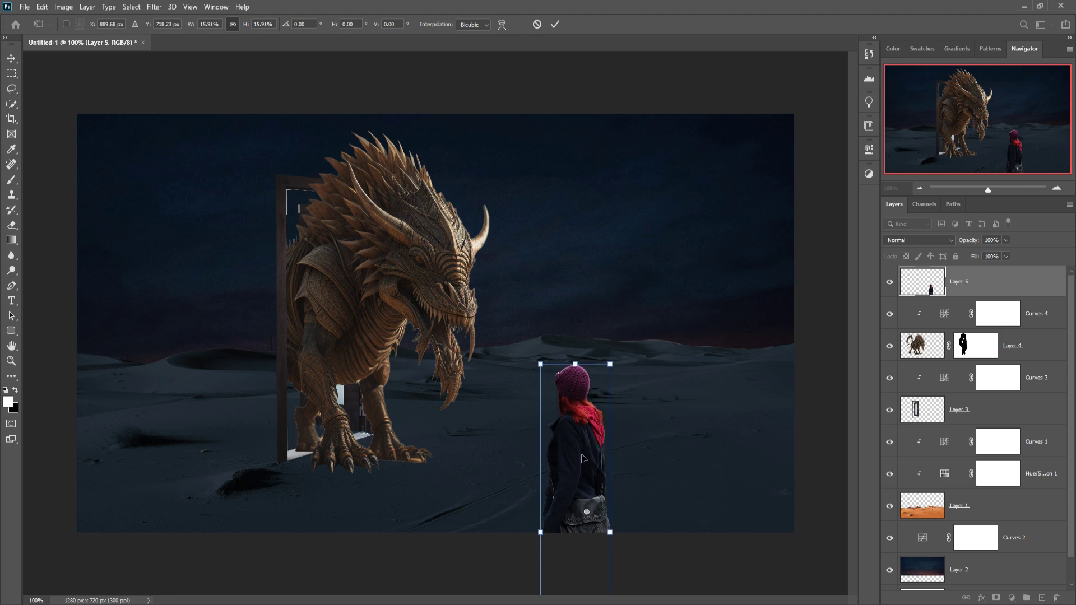
drag(584, 457, 604, 449)
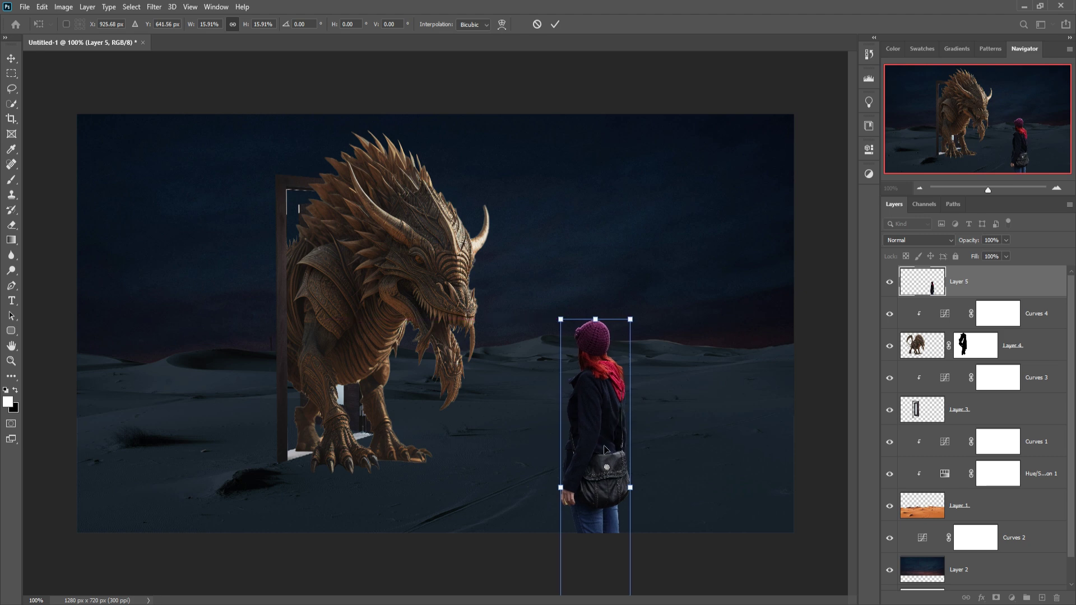
click(555, 24)
- Use the Lasso tool to outline the leftover background beside the woman's red hair and scarf
key(ctrl+plus)
key(ctrl+plus)
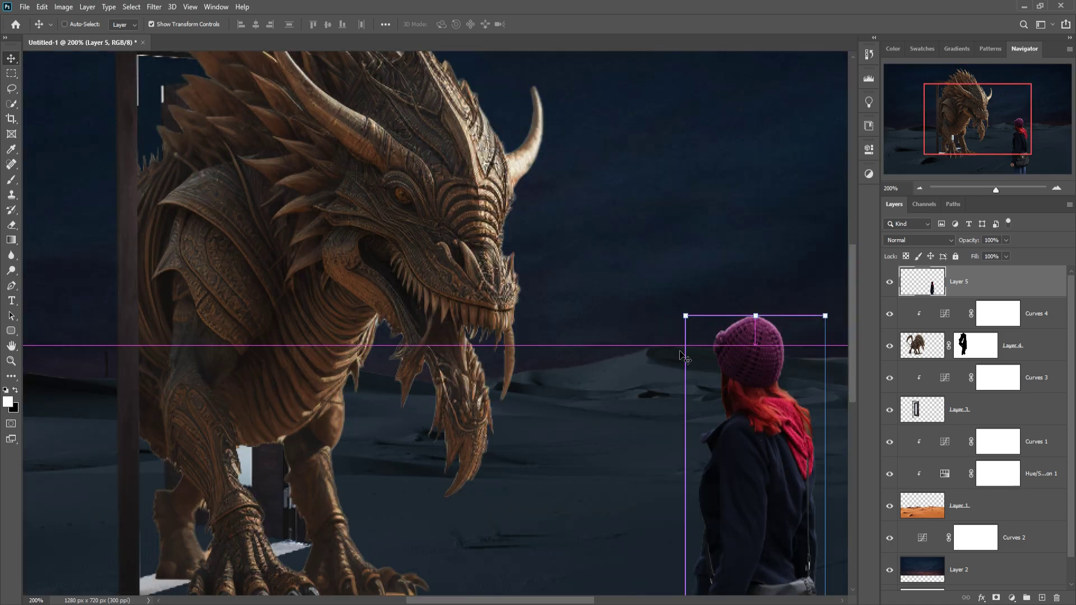
drag(698, 388, 457, 170)
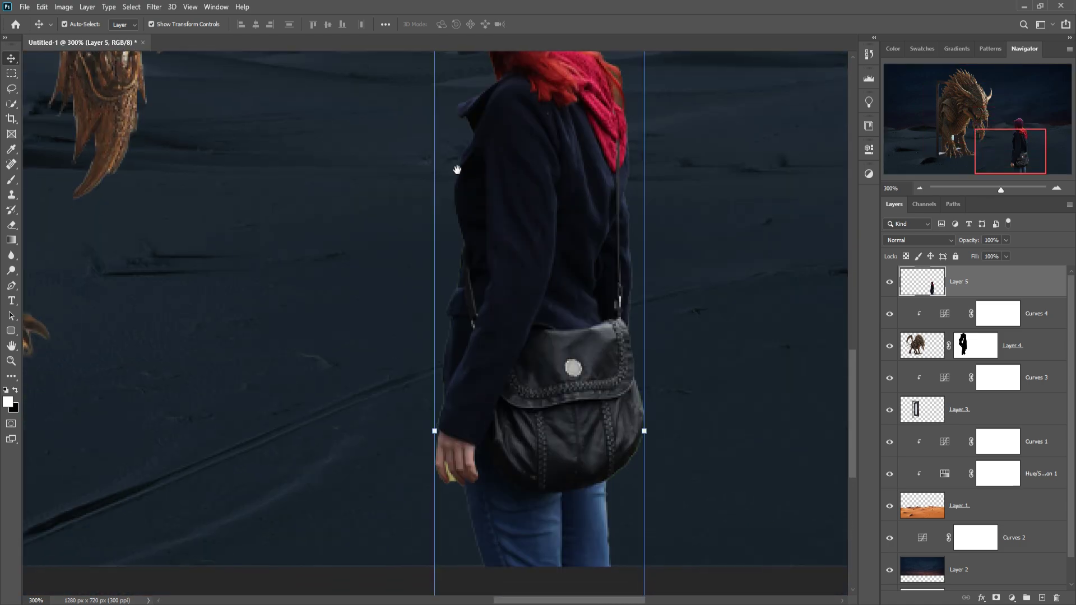
click(12, 89)
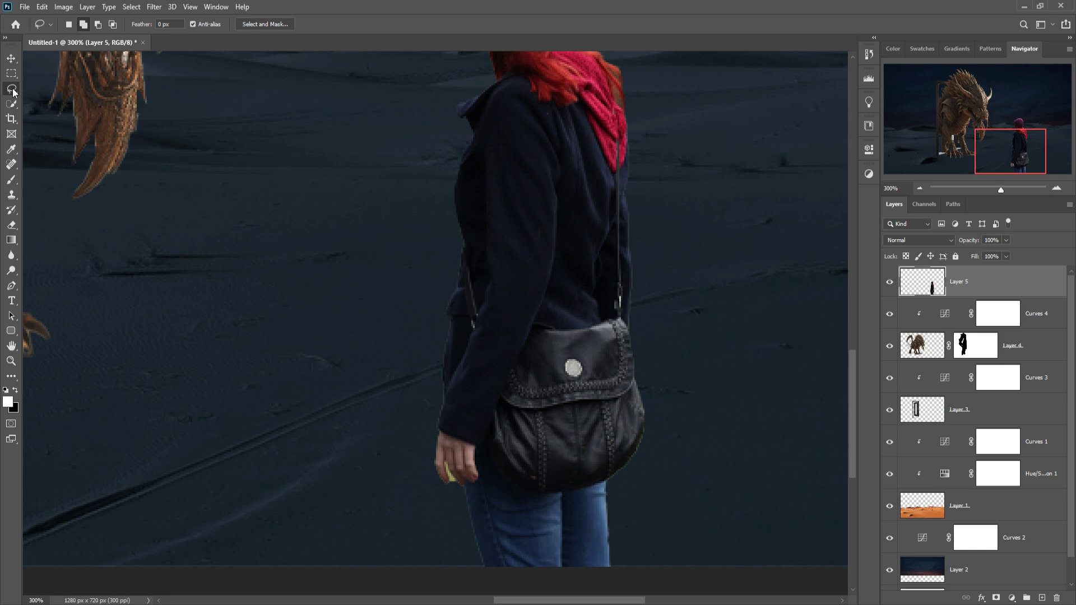
right_click(12, 90)
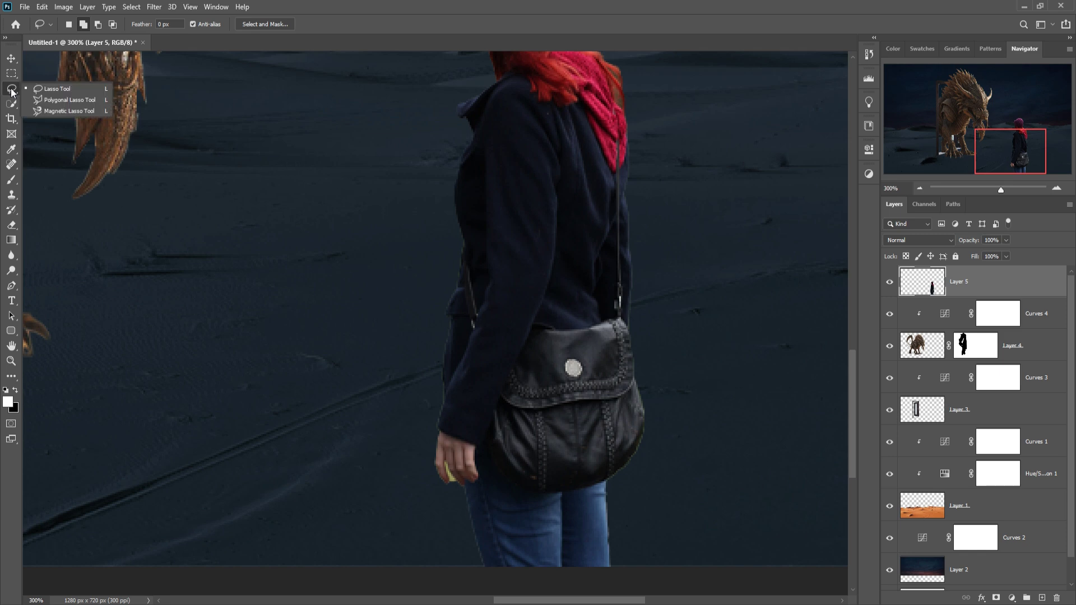
click(58, 91)
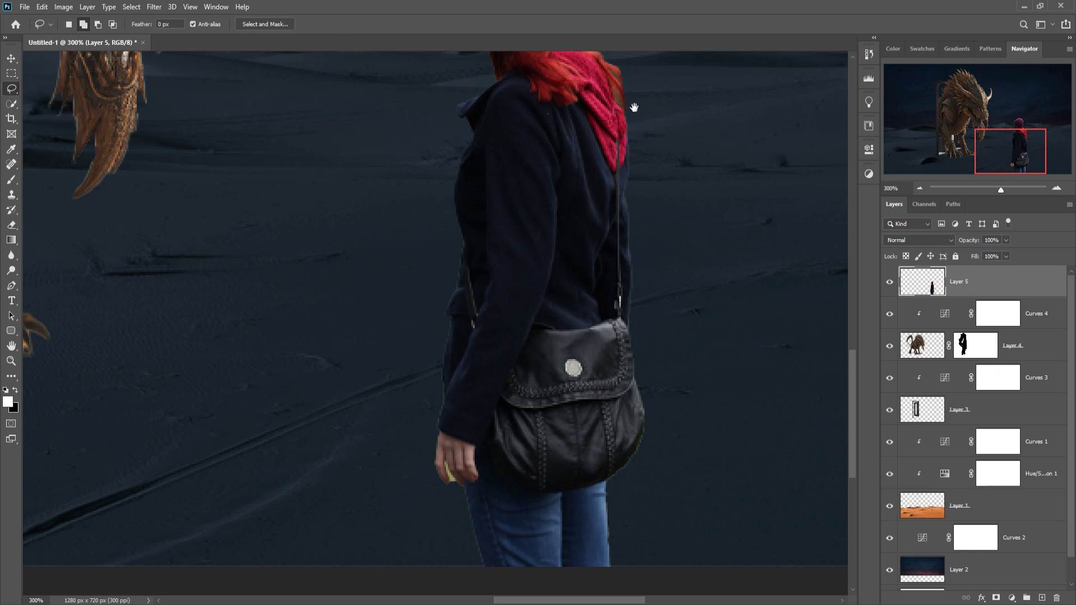
drag(634, 107, 622, 208)
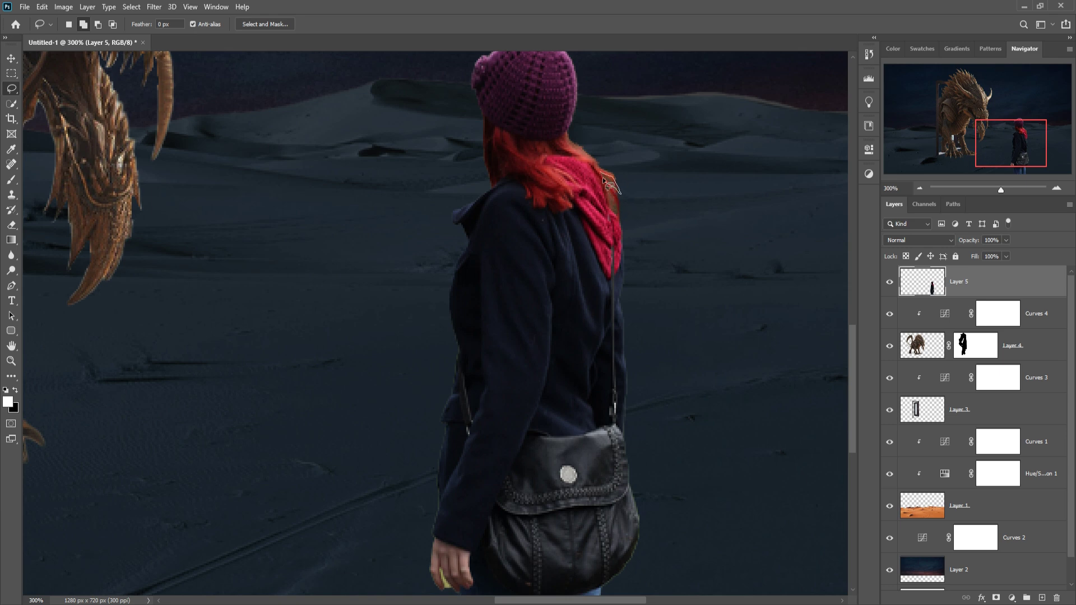
mouse_move(601, 173)
mouse_down()
mouse_move(624, 225)
mouse_move(604, 179)
mouse_up()
- Outline the yellow-green leftover patch between the woman's fingers with the Lasso and check the area around her scarf
drag(494, 483, 538, 265)
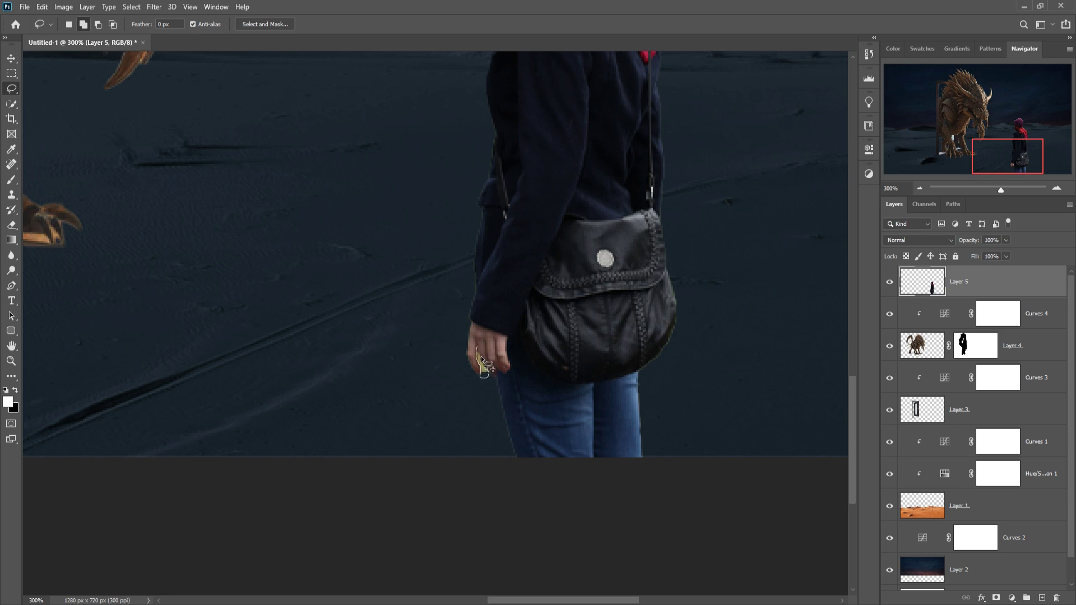
drag(477, 349, 478, 351)
drag(652, 210, 677, 404)
drag(629, 255, 653, 335)
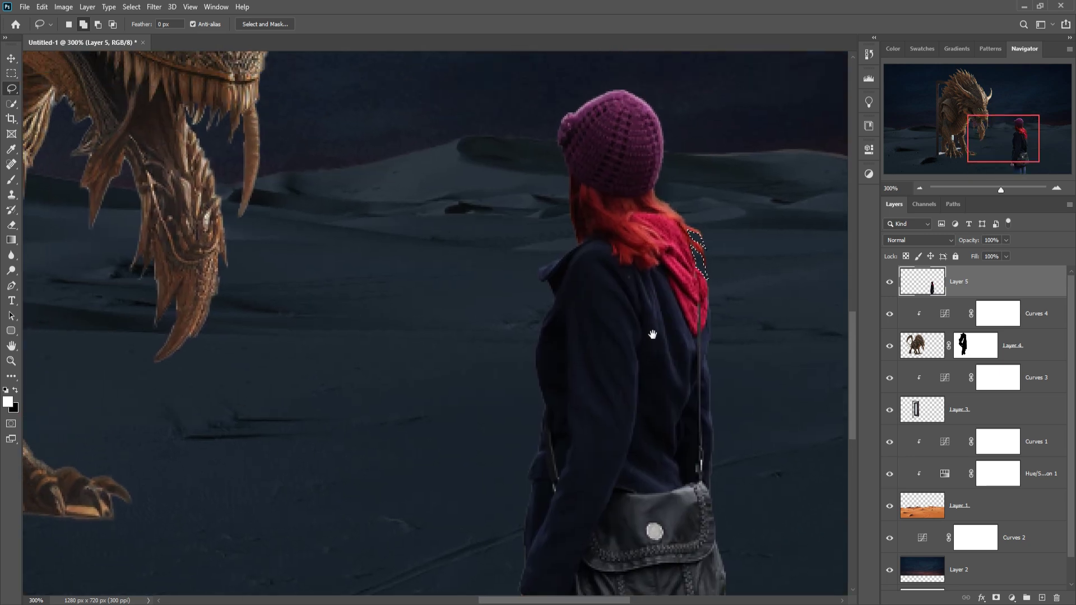
- Deselect the lassoed areas on the woman's layer and switch to the Move tool
click(134, 7)
click(134, 8)
click(135, 7)
click(141, 30)
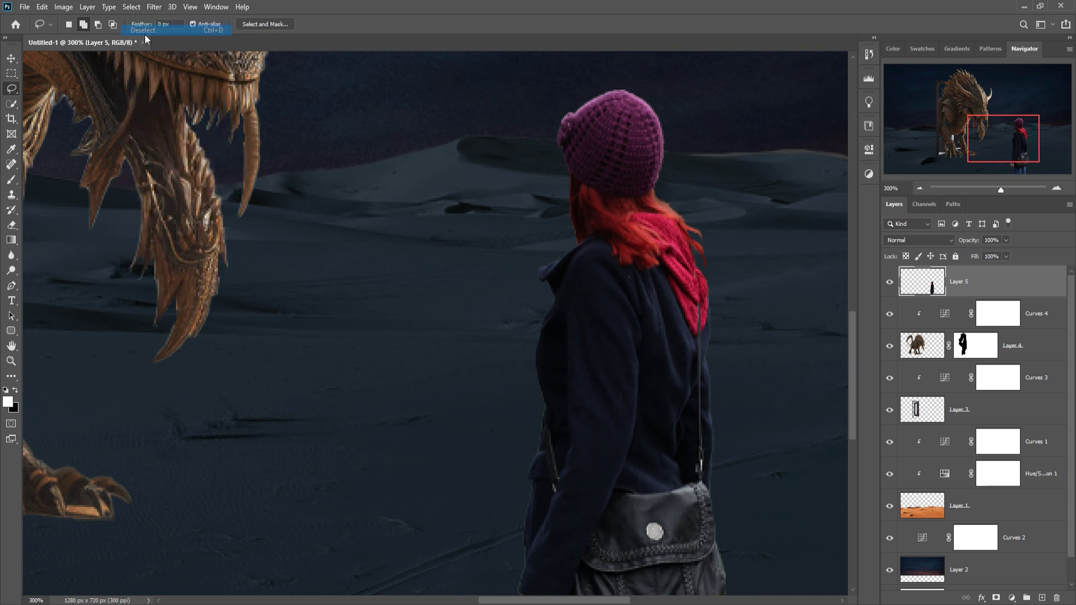
click(11, 59)
key(ctrl+1)
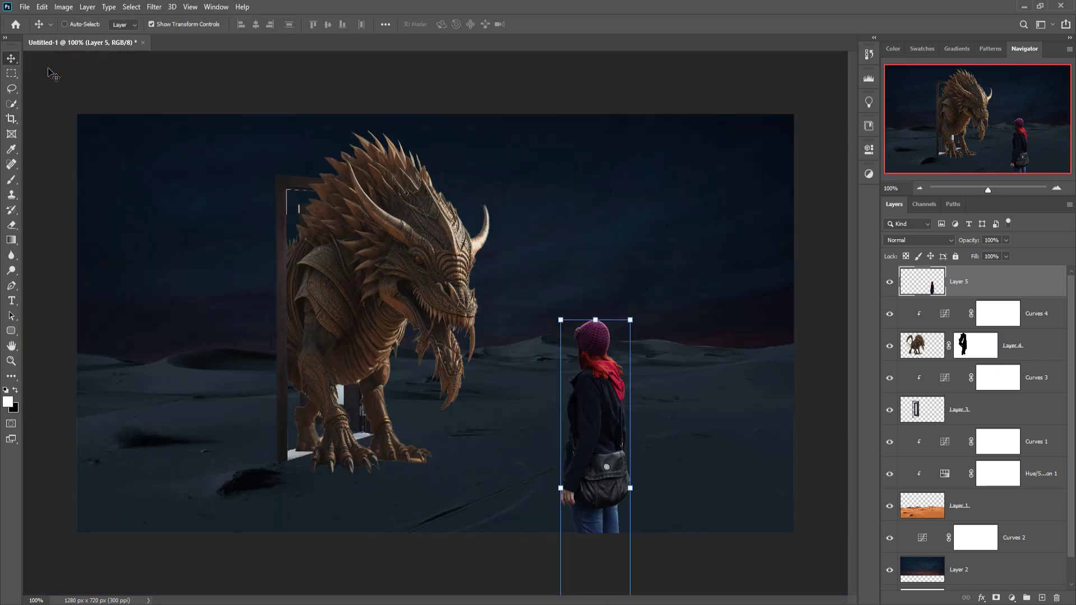
- Add an empty layer and place it directly beneath the door layer, above the desert's Curves adjustment
click(1031, 414)
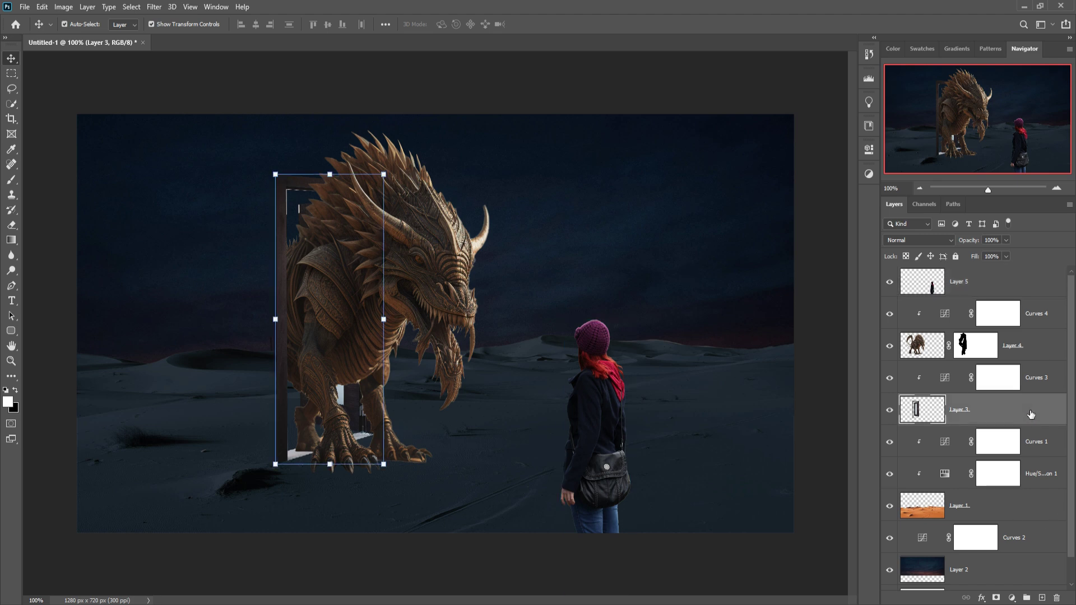
click(1043, 598)
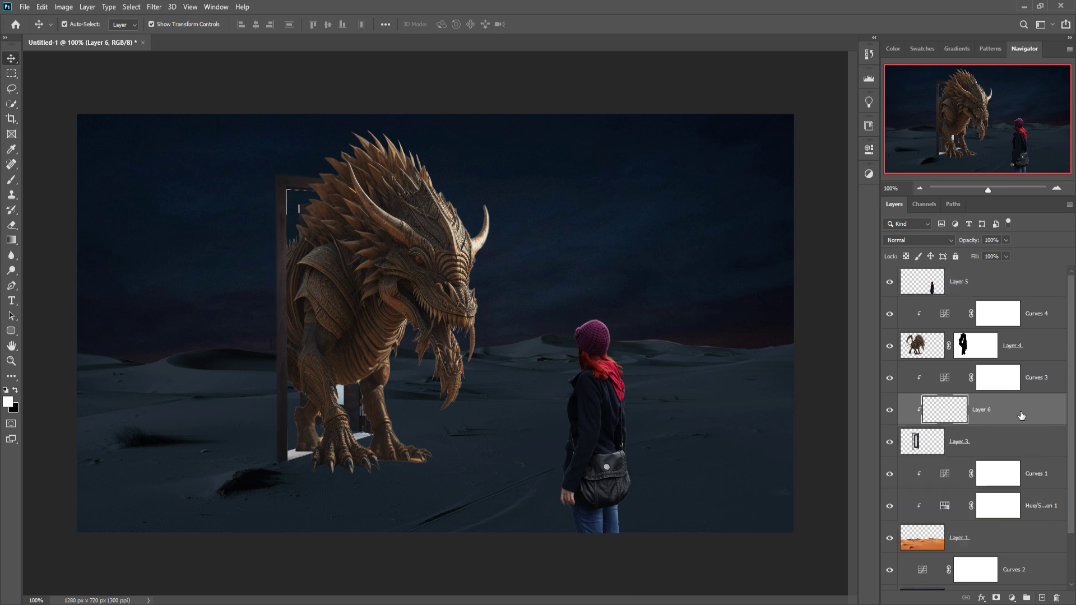
drag(1022, 415, 1028, 455)
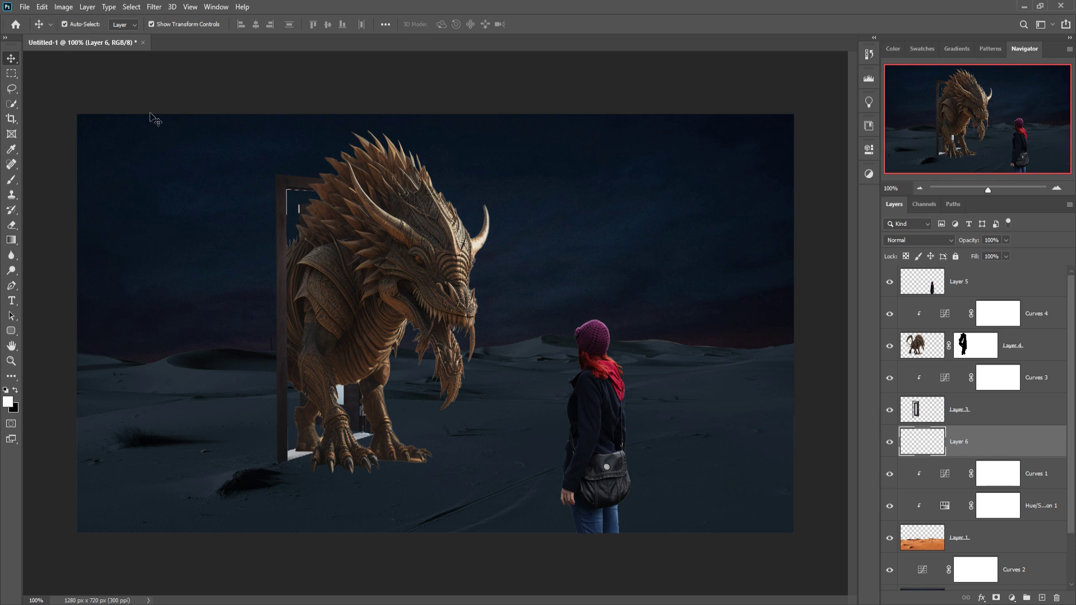
- Select the door's inner opening with the Polygonal Lasso, following the frame's inside corners behind the creature
click(12, 94)
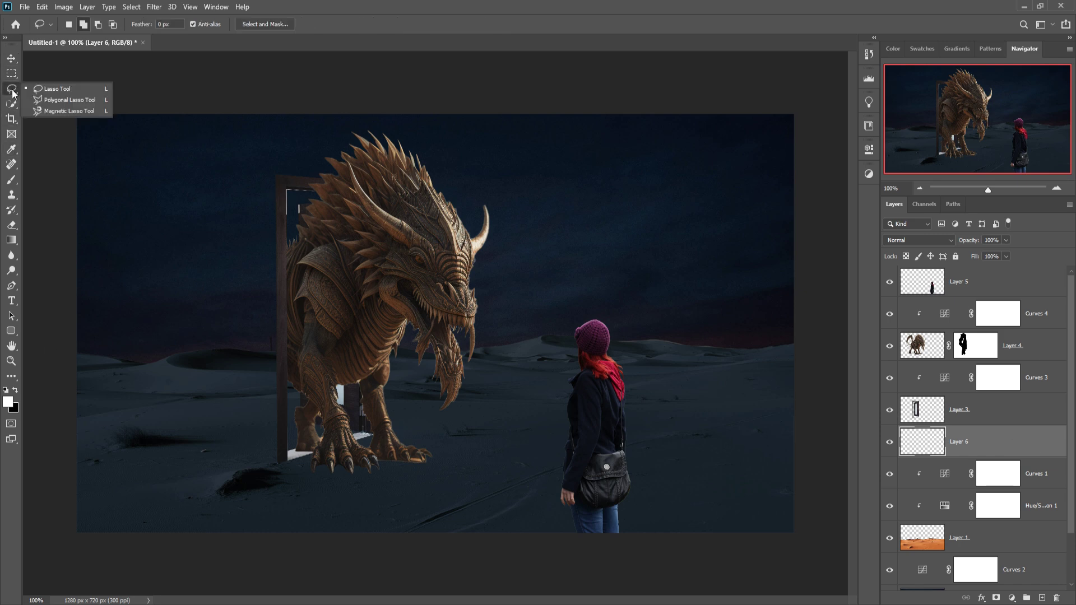
click(65, 101)
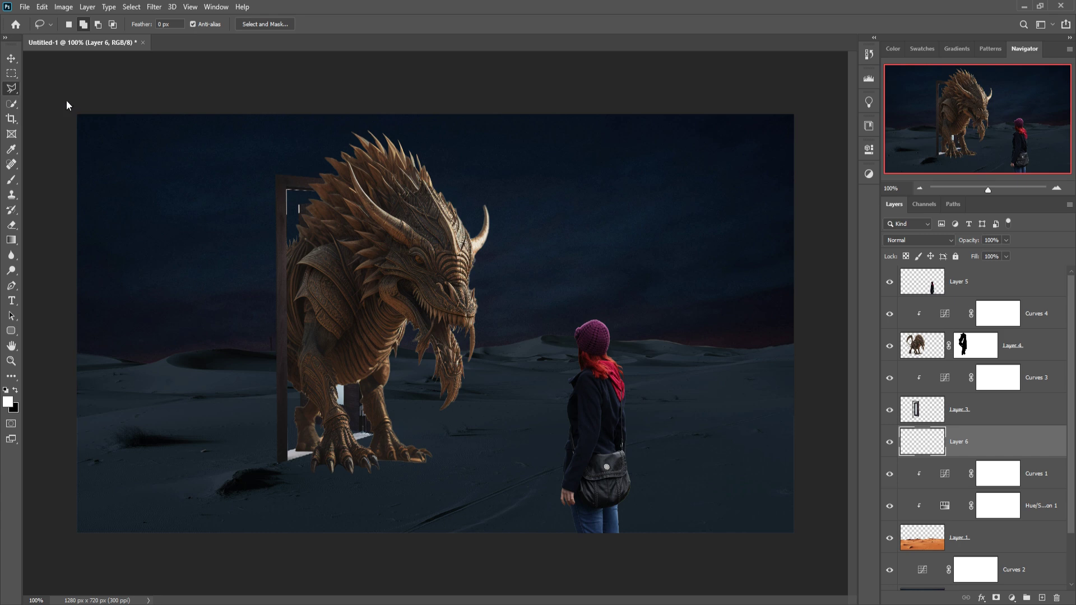
click(287, 192)
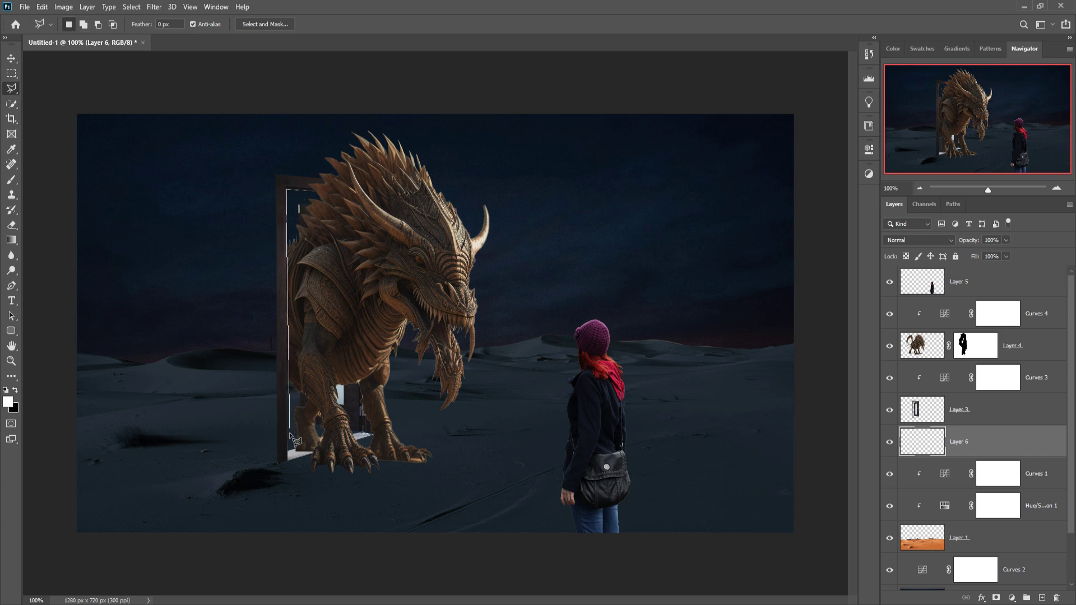
click(288, 456)
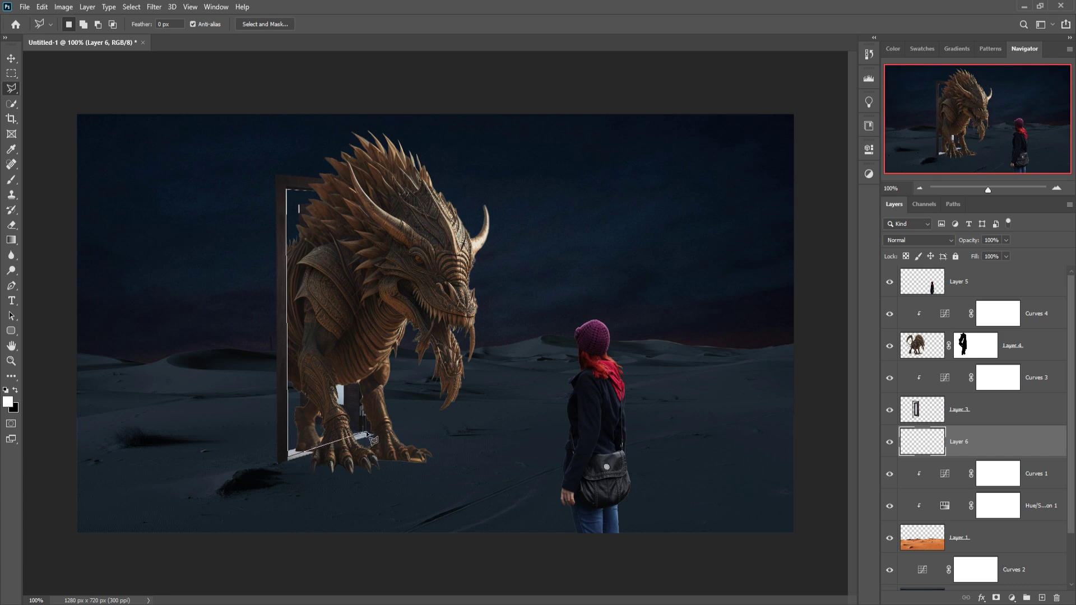
click(367, 434)
click(288, 191)
- Fill the selected door opening with a Solid Color fill layer in bright orange, about #fc9a00
click(1012, 598)
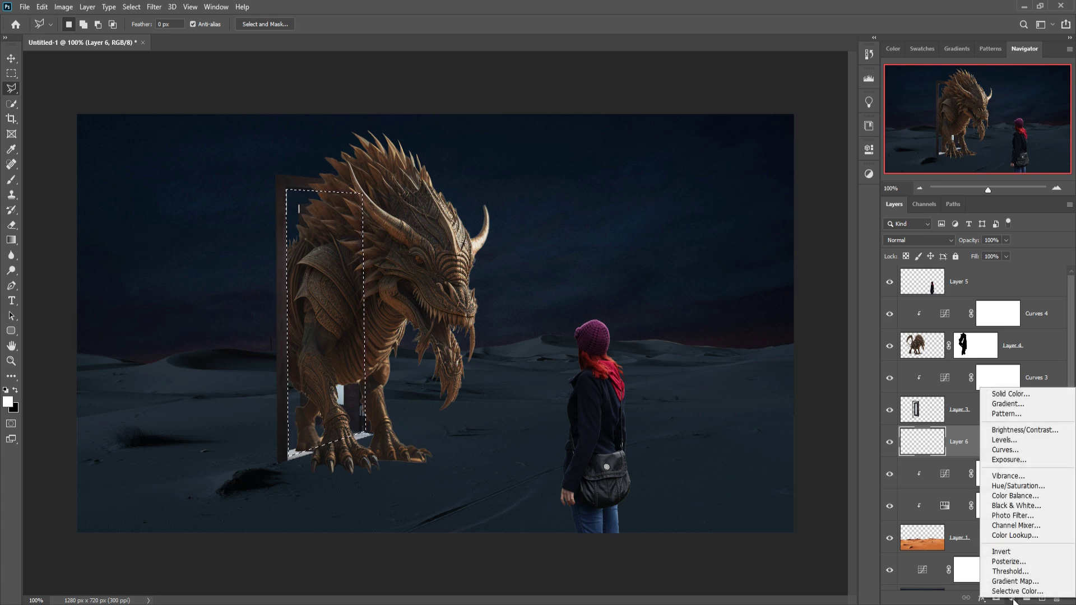
click(1008, 395)
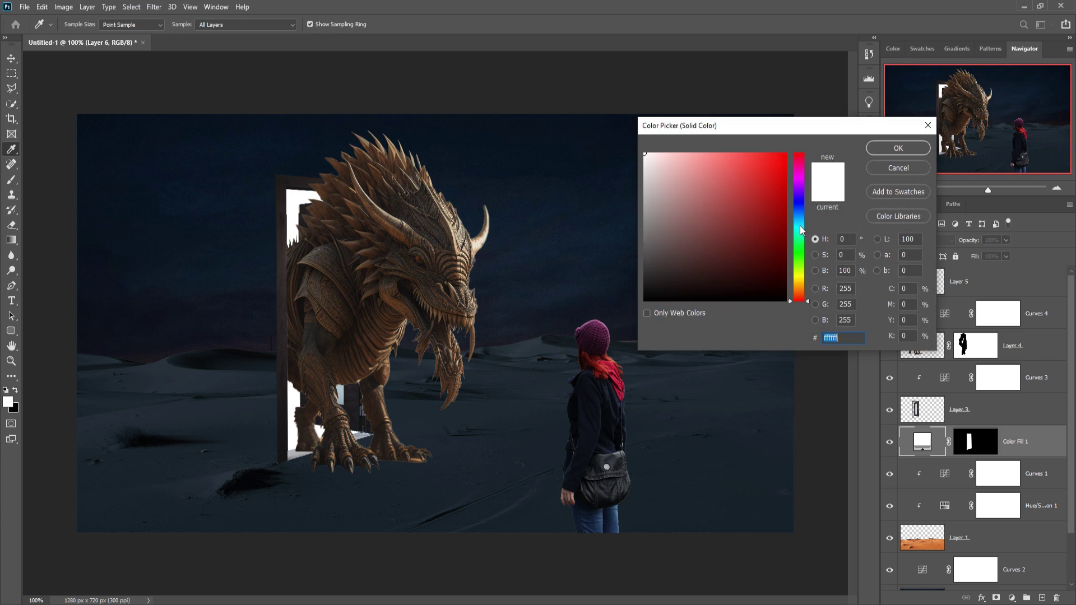
click(801, 278)
click(793, 160)
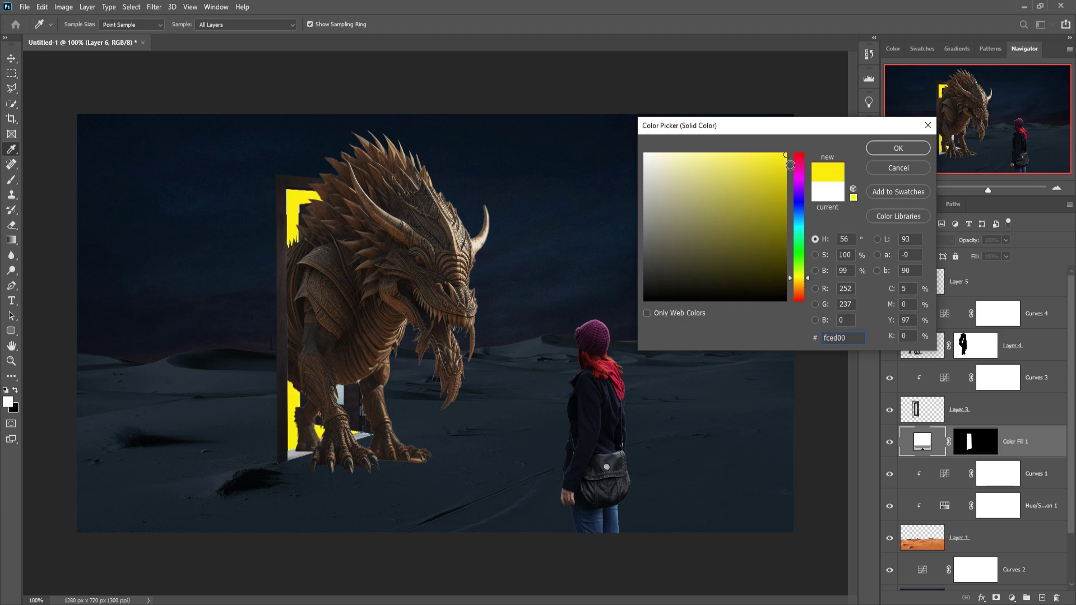
click(800, 286)
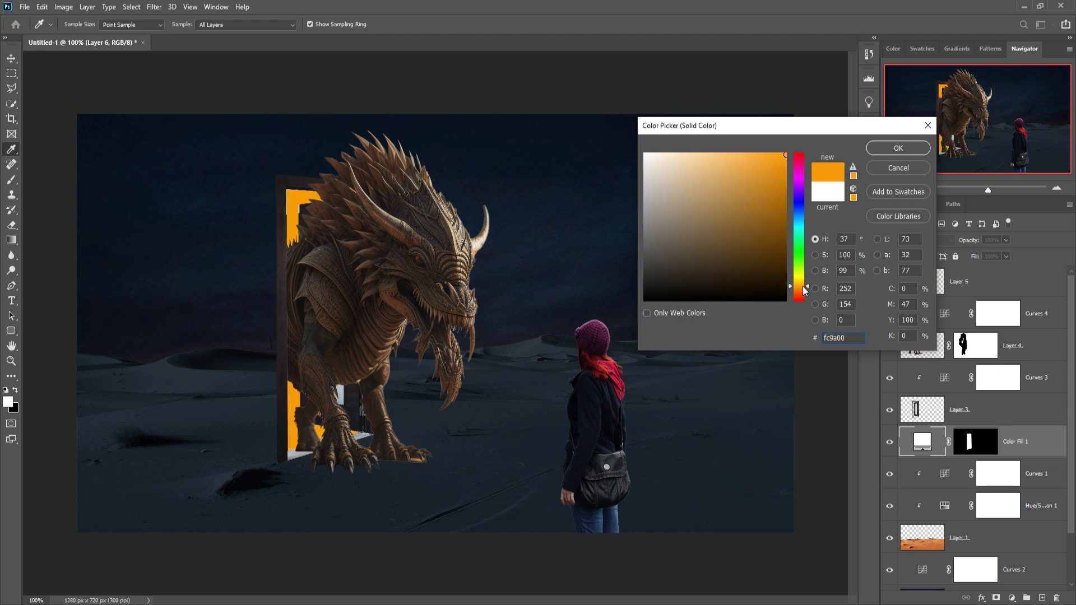
drag(802, 285, 811, 287)
click(896, 147)
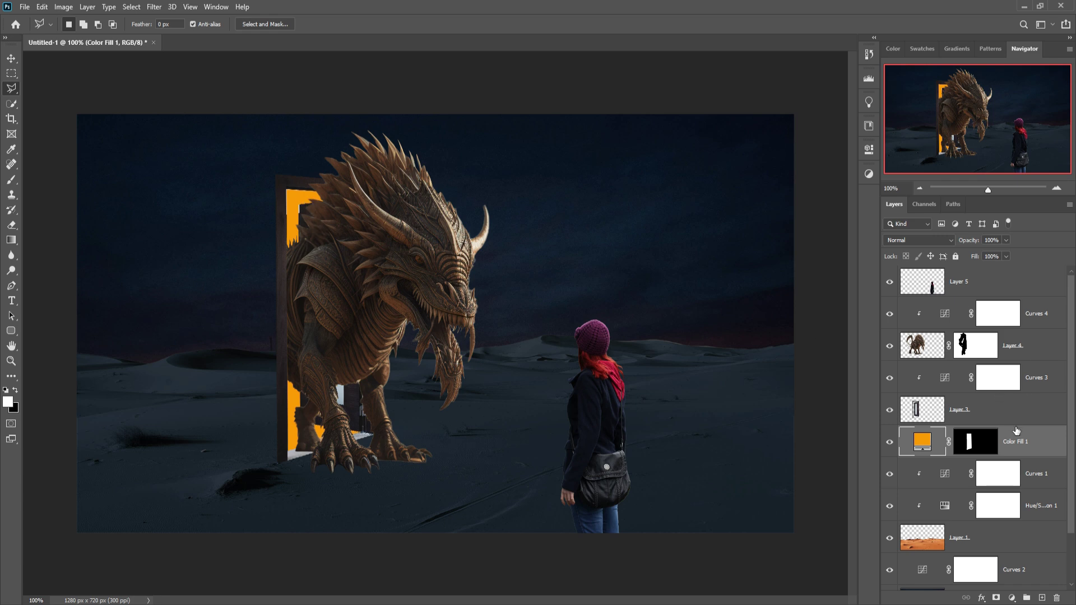
- Add a new layer above the creature's Curves adjustment, clip it to the creature and set its blend mode to Linear Dodge (Add)
click(1046, 346)
click(1042, 315)
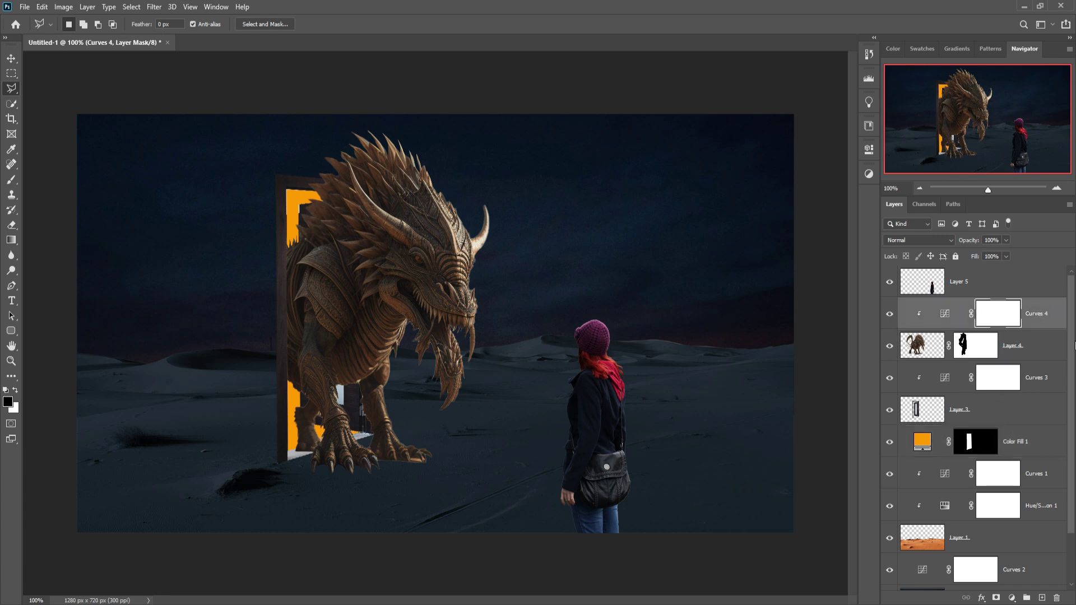
click(1047, 321)
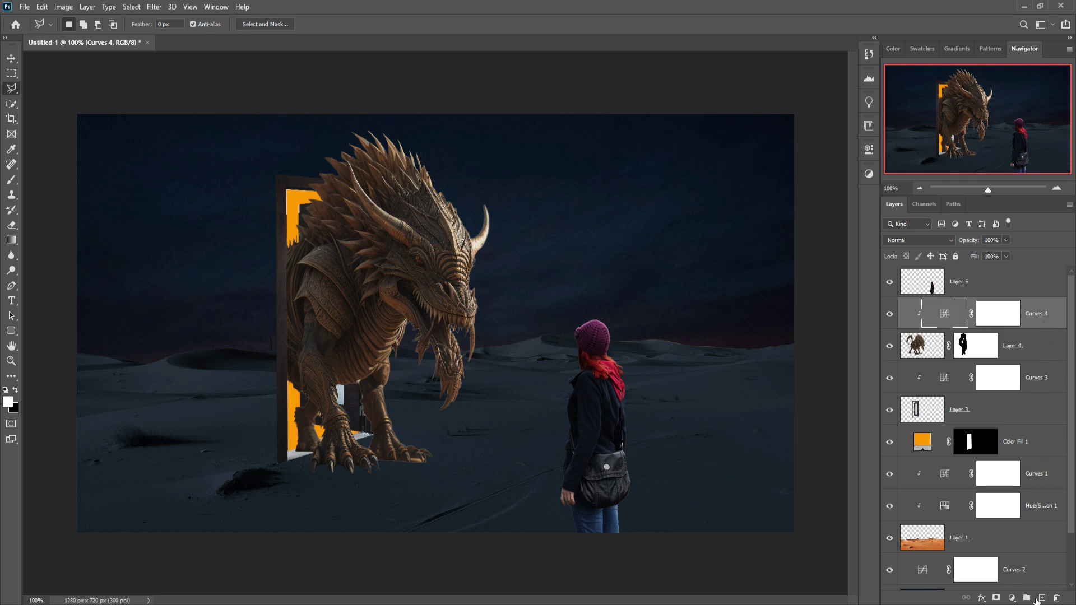
click(1040, 598)
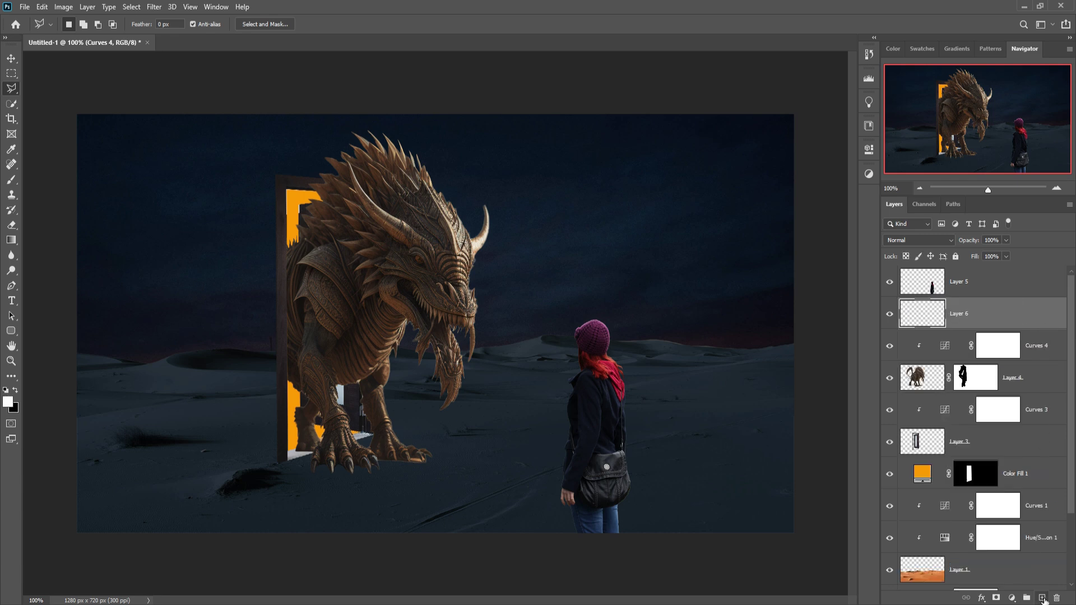
right_click(987, 312)
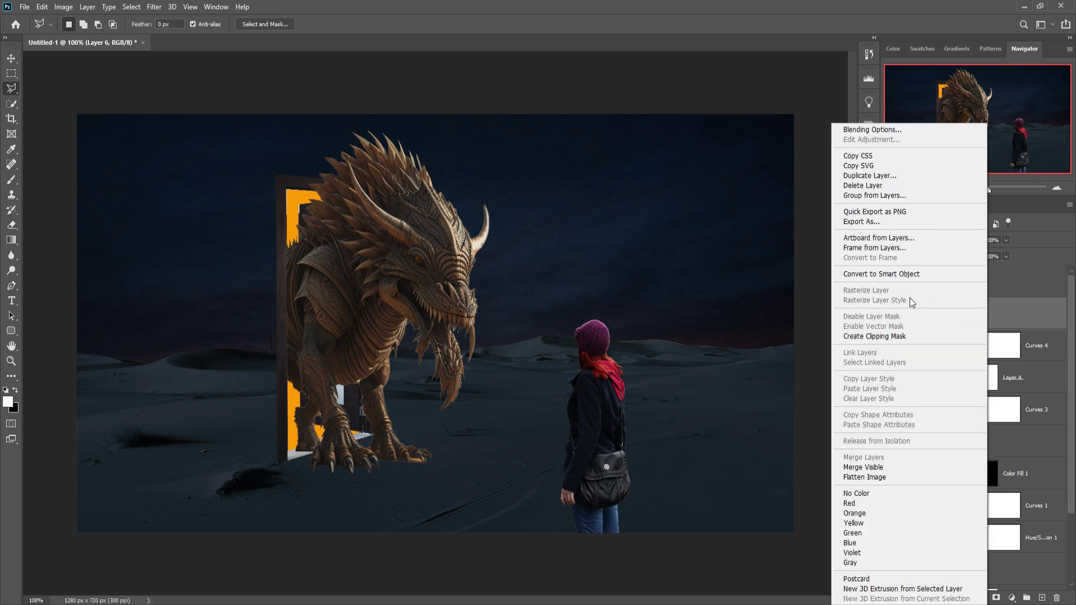
click(874, 337)
click(932, 240)
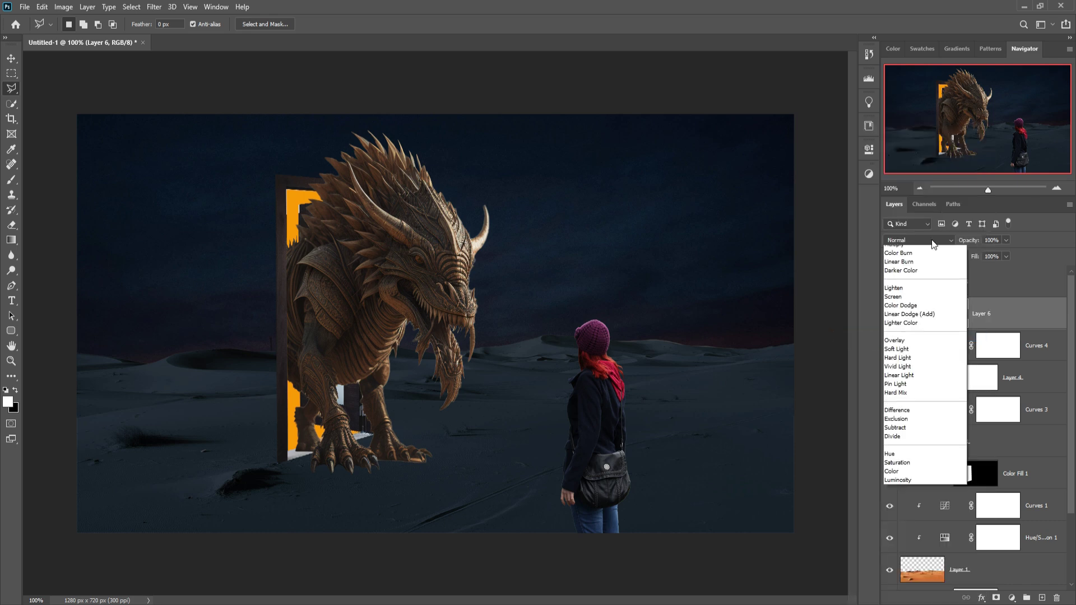
click(916, 355)
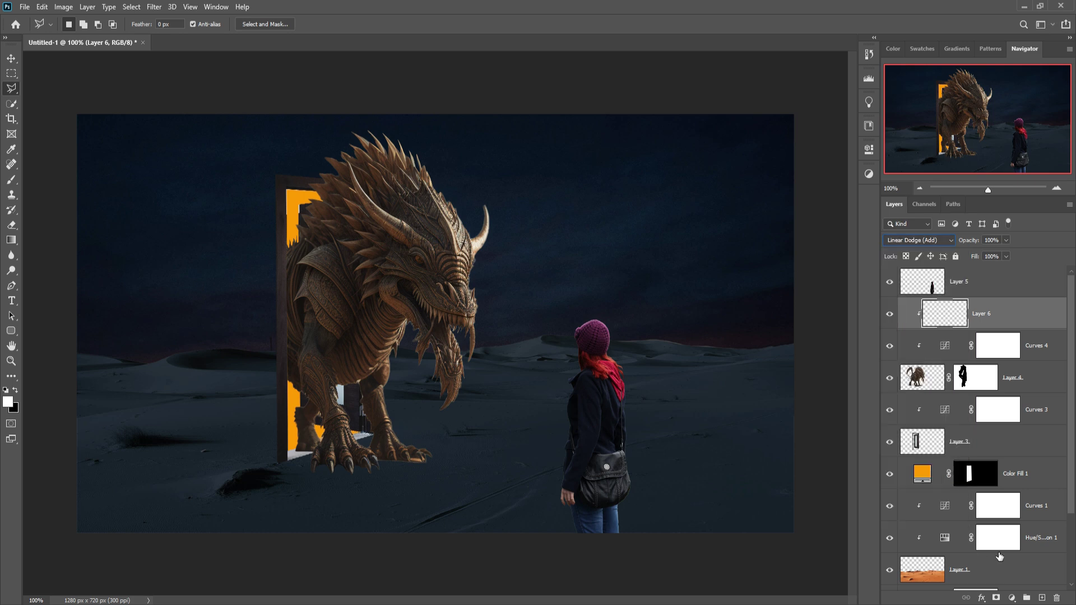
- Turn the clipped creature layer into a Solid Color fill in orange #fd8504
click(1012, 598)
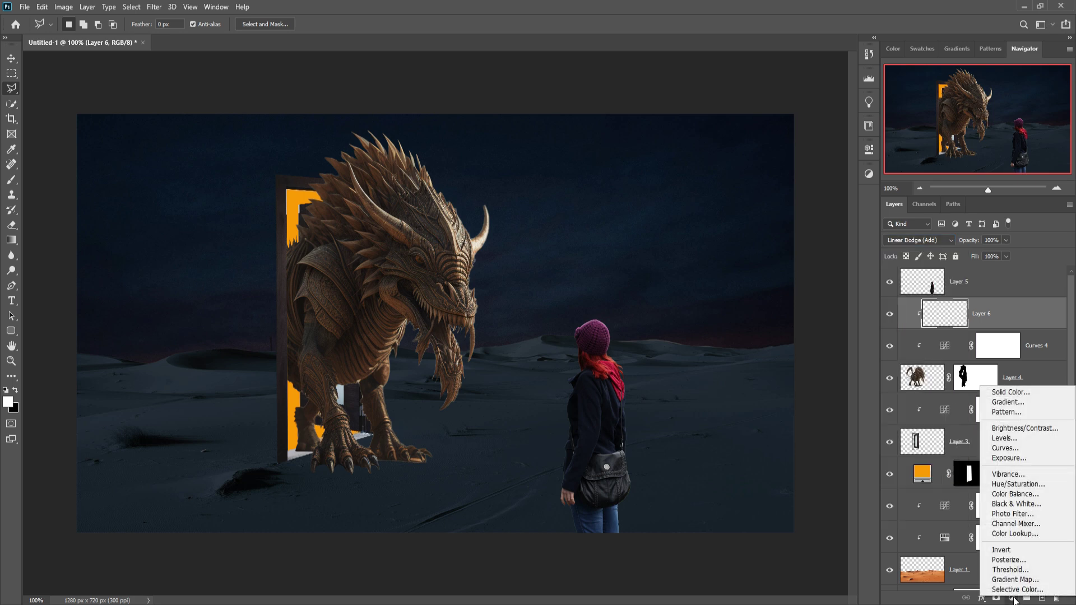
click(1010, 393)
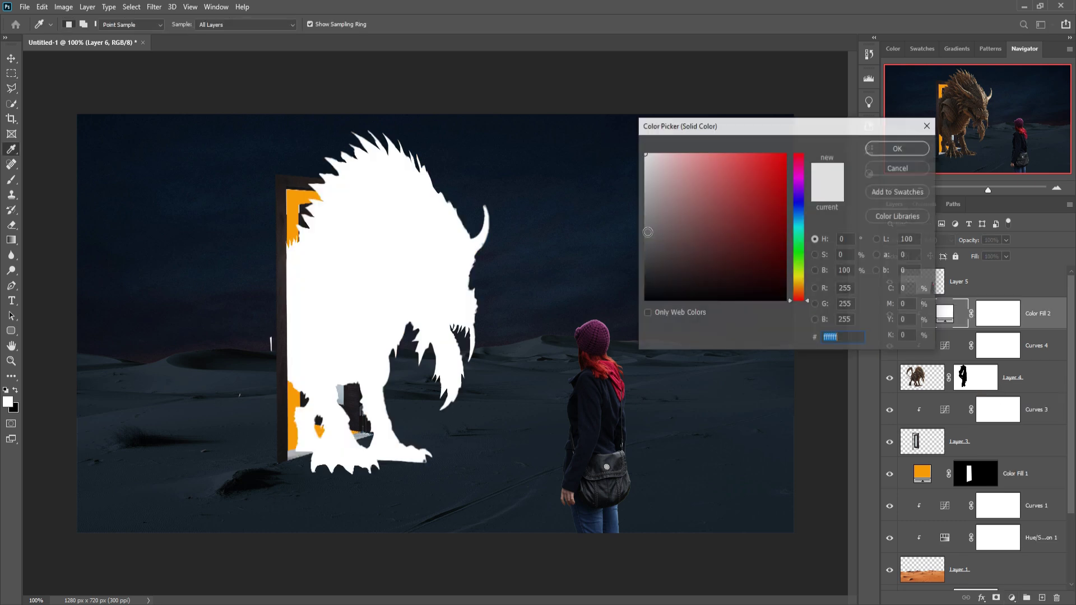
click(800, 290)
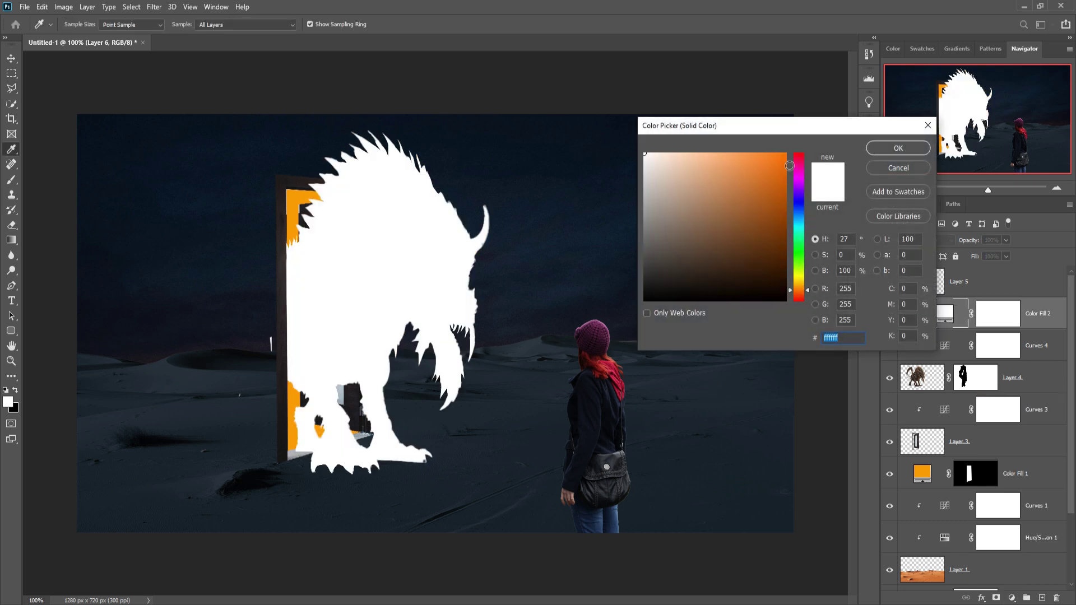
click(785, 155)
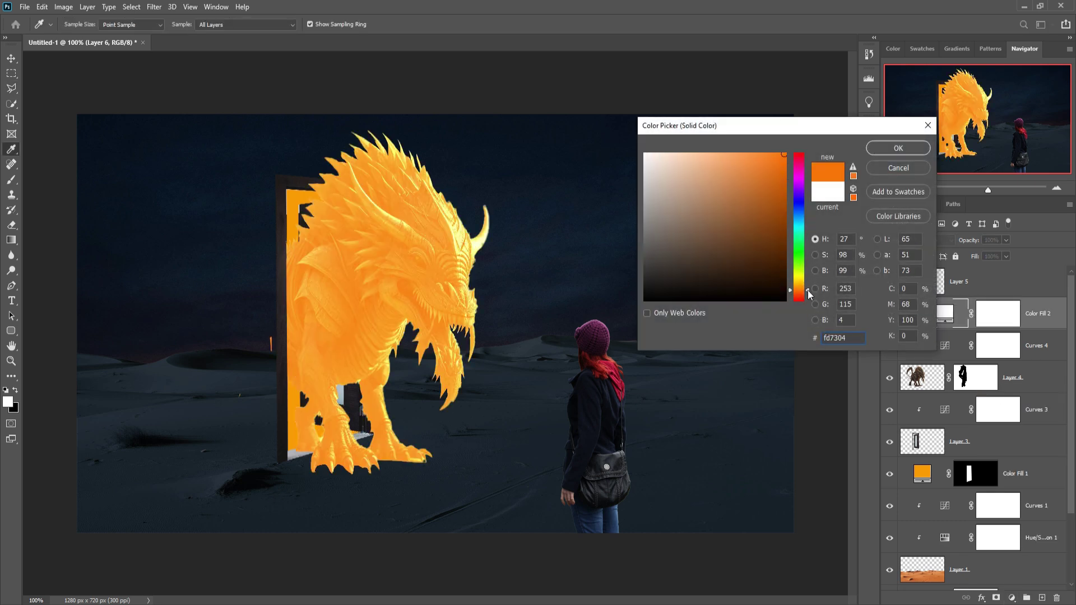
drag(808, 295, 807, 293)
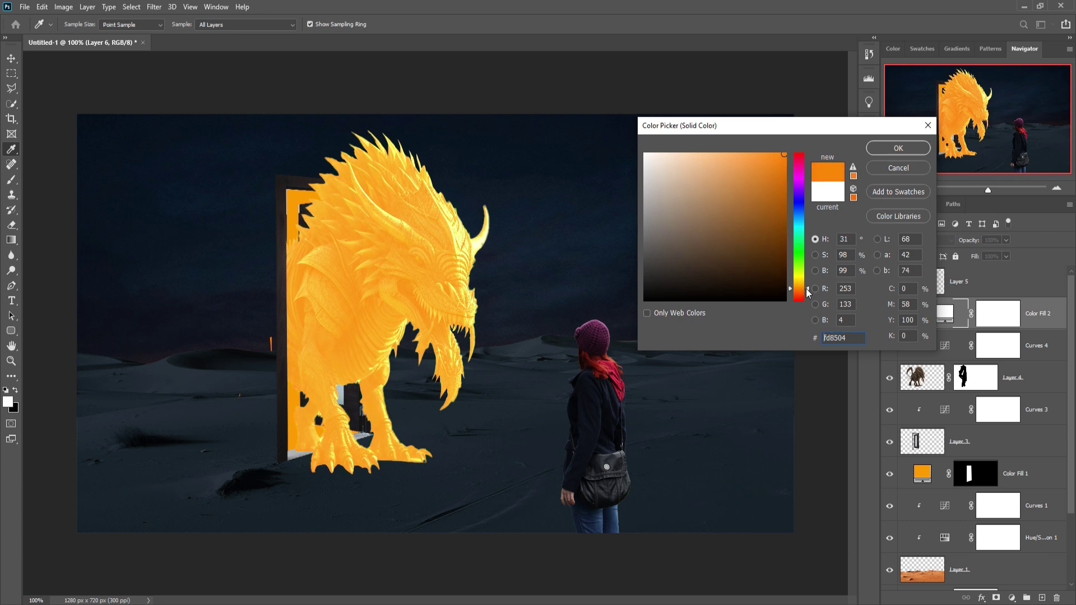
click(899, 148)
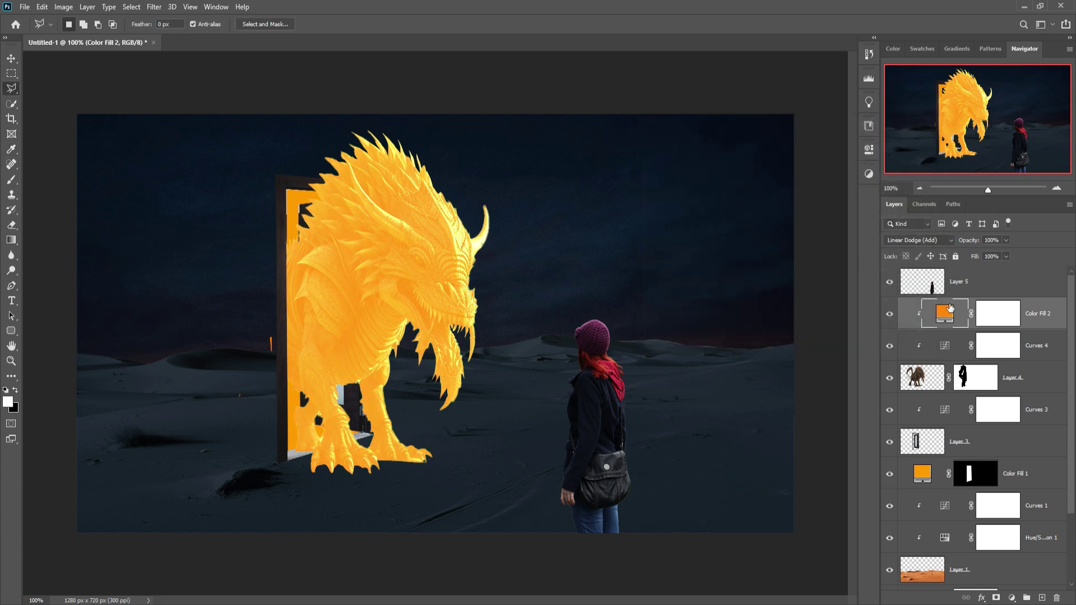
- Split the Underlying Layer black Blend If slider to 0 / 46 in the creature fill's blending options
right_click(947, 318)
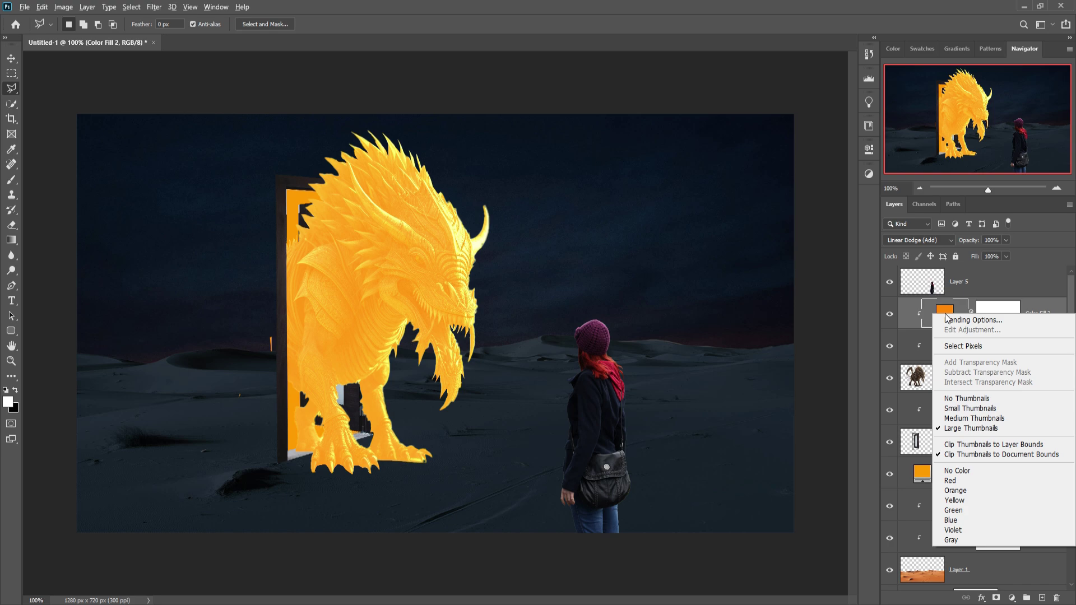
click(947, 319)
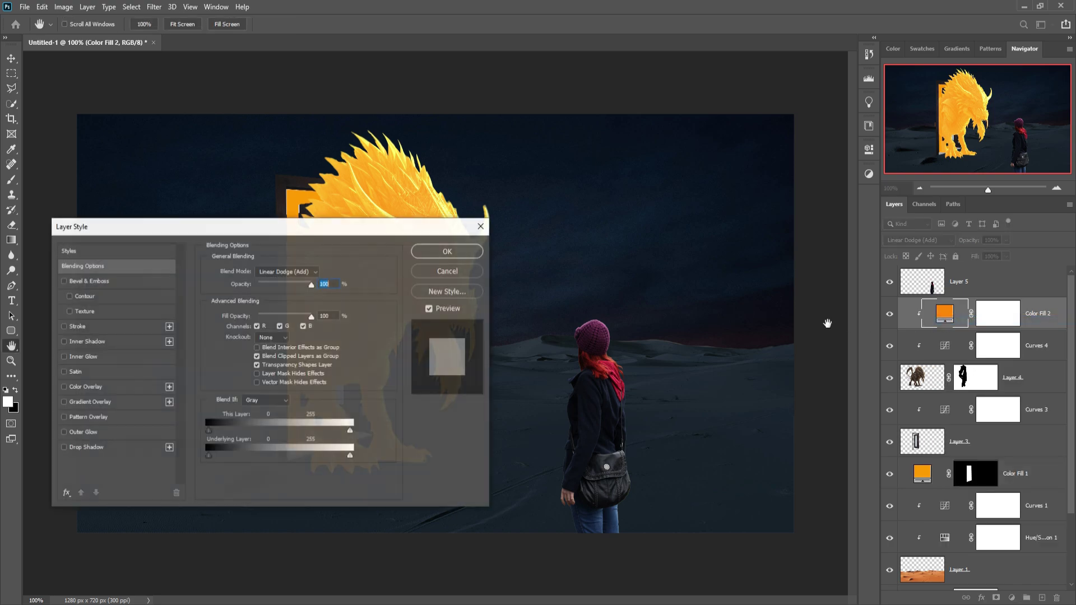
key(alt)
drag(227, 233, 741, 160)
drag(727, 387, 751, 384)
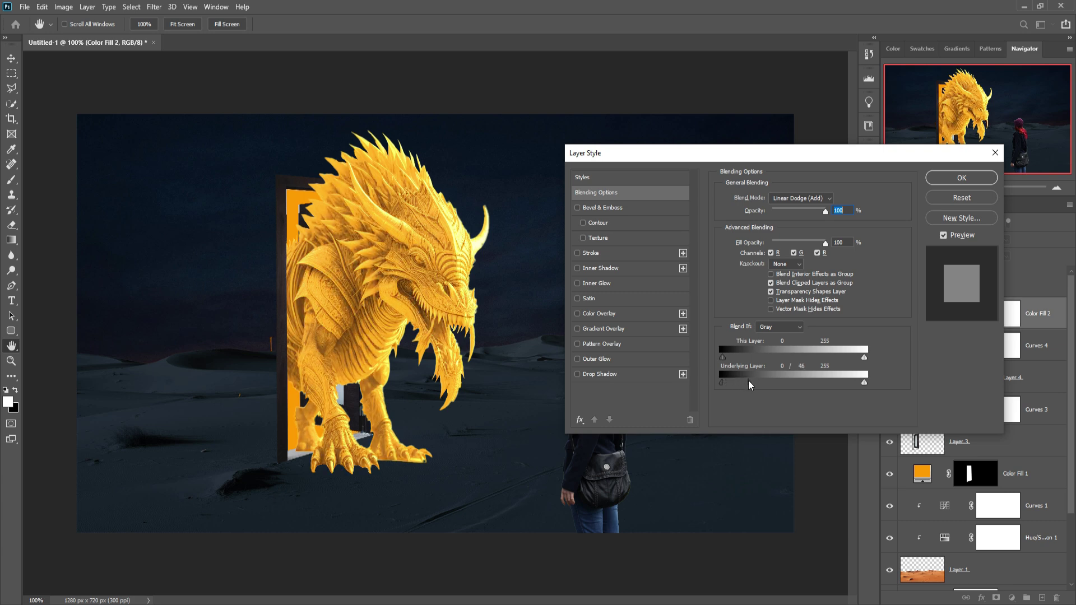
click(944, 185)
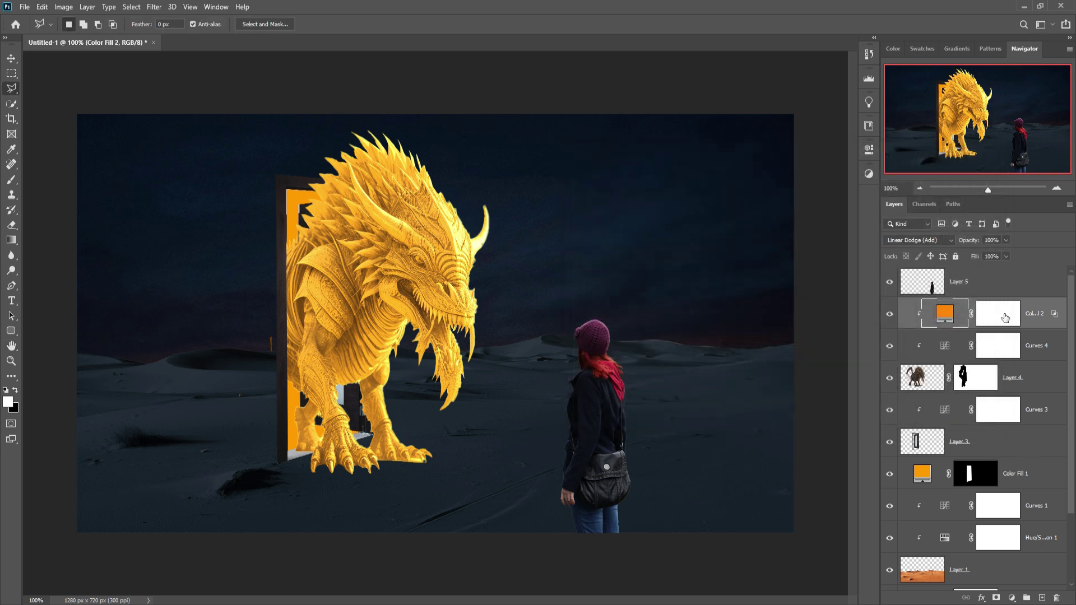
- Add an empty layer above the door's Curves adjustment, beneath the creature layer
click(1005, 317)
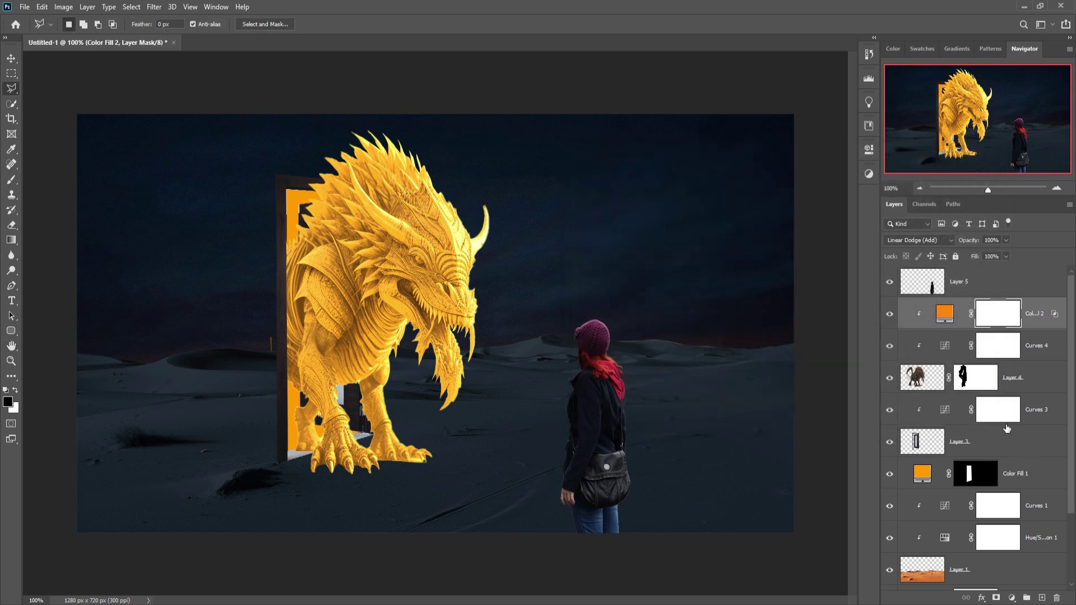
click(1008, 429)
click(1042, 597)
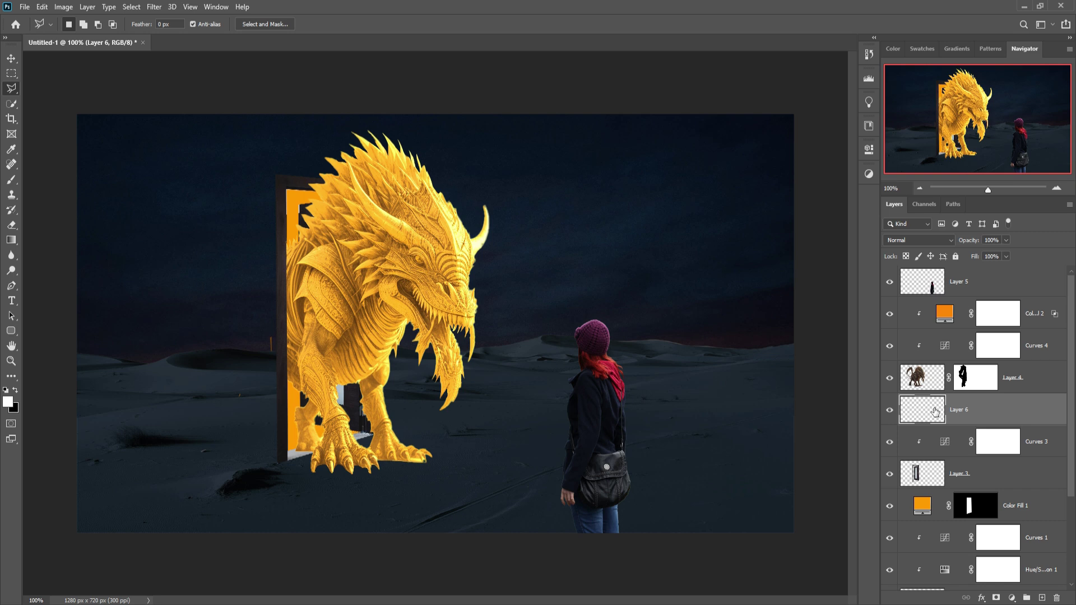
- Invert the mask of the creature's orange fill layer to black and switch to the standard Lasso tool
click(951, 312)
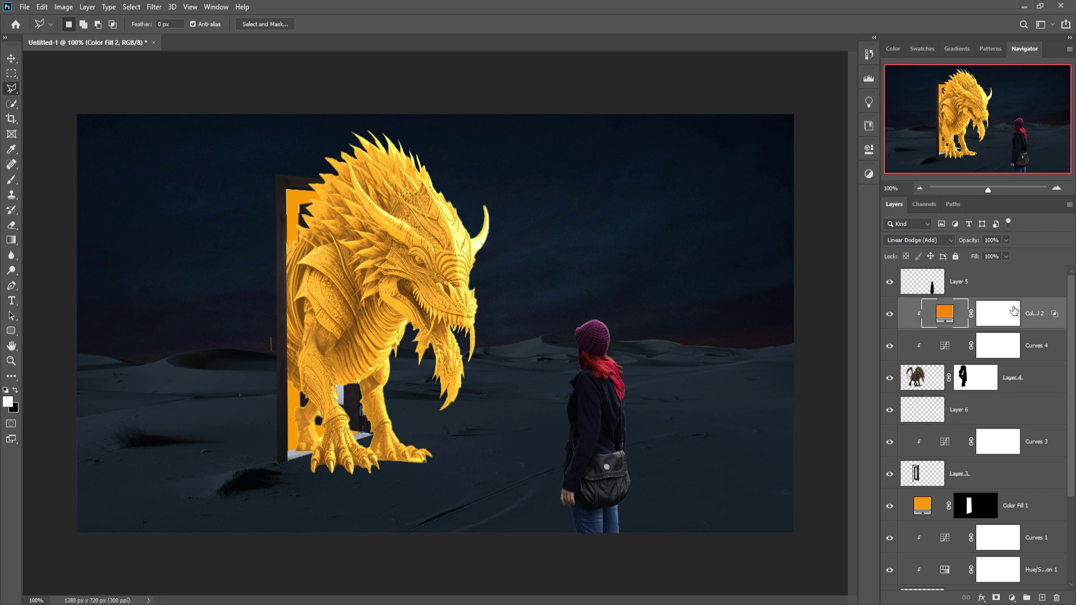
click(987, 316)
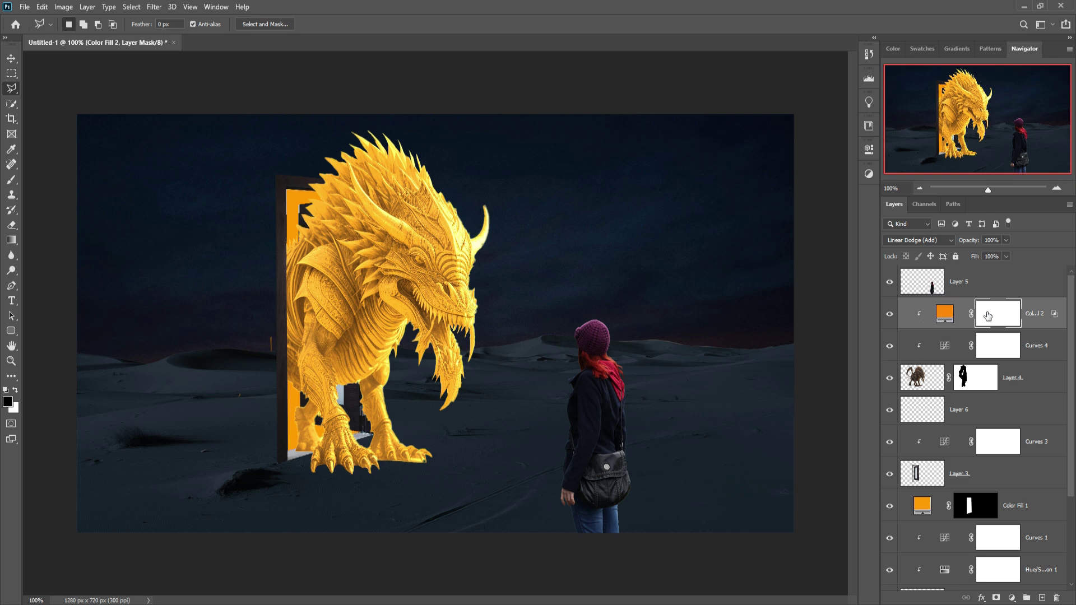
key(ctrl+i)
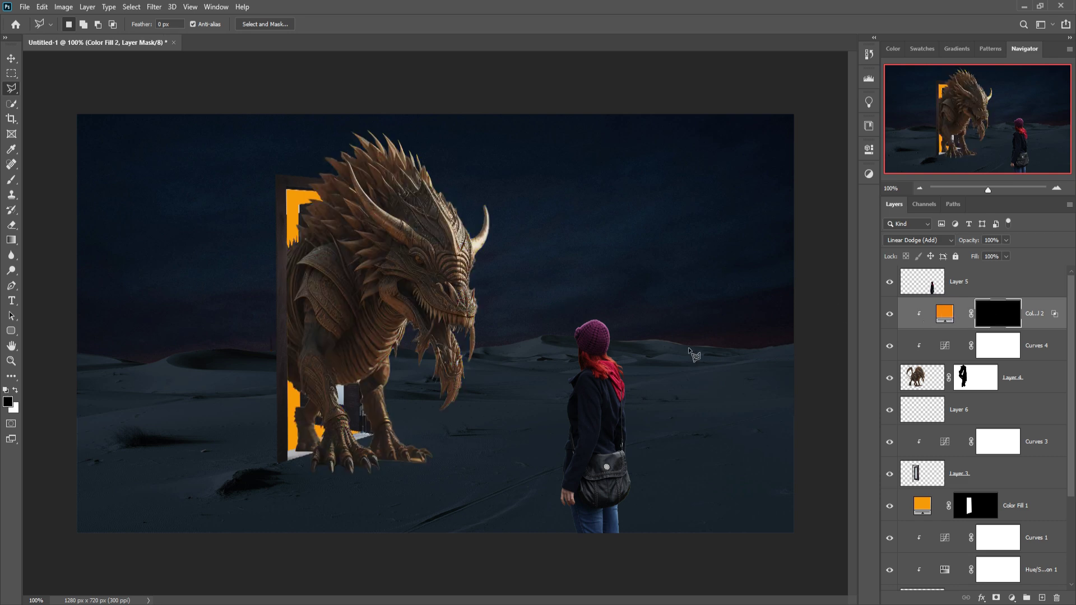
click(10, 180)
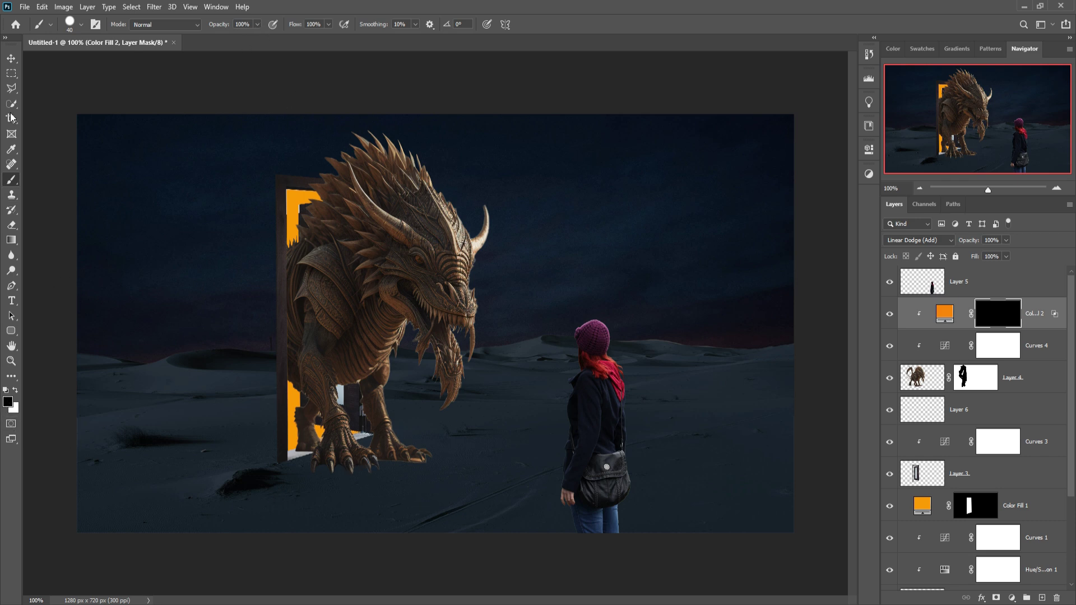
click(12, 89)
click(55, 89)
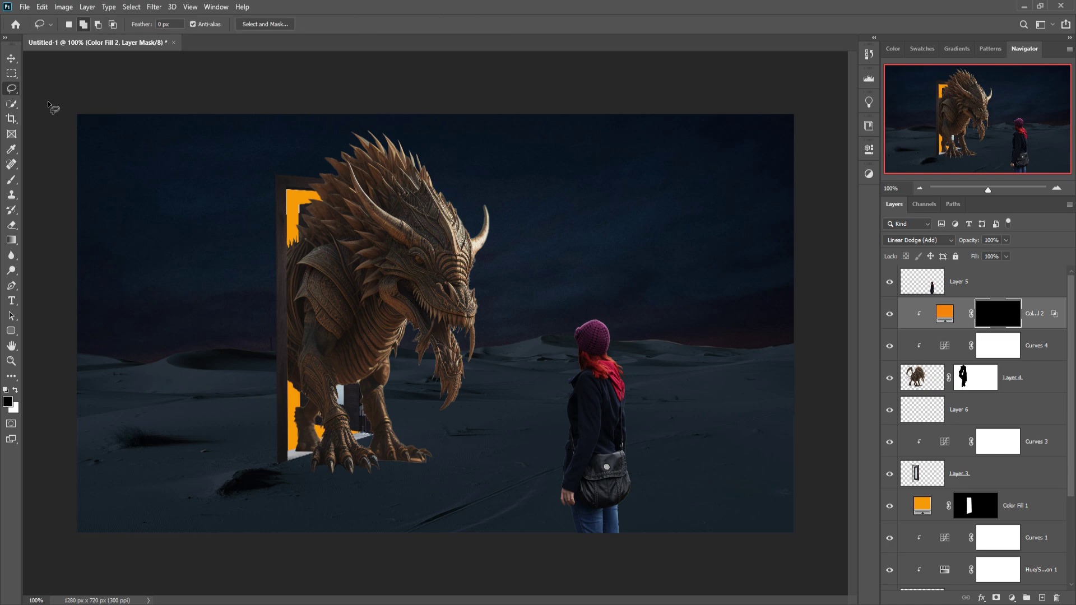
- Lasso the leftover tan patch under the creature's far front foot, delete it from the creature layer, and clear the selection
key(ctrl+plus)
key(ctrl+plus)
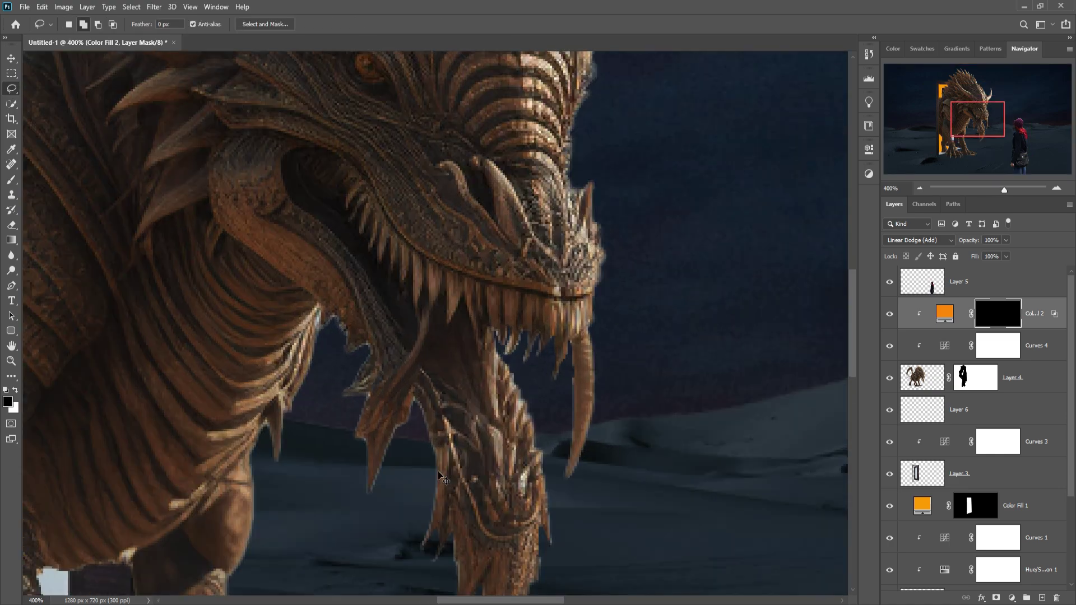
drag(463, 485, 515, 145)
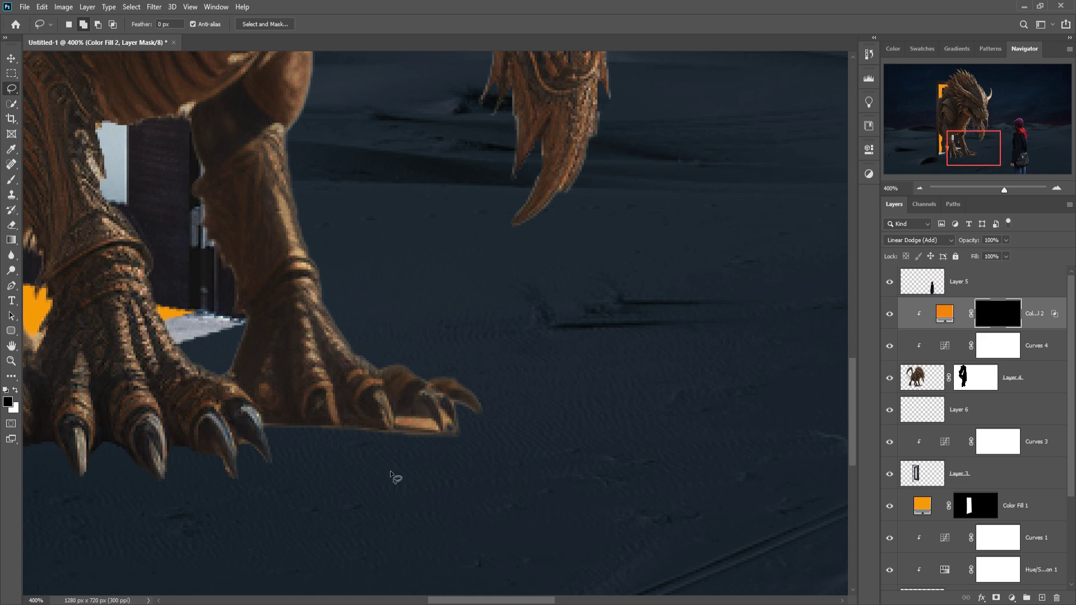
mouse_move(339, 428)
mouse_down()
mouse_move(381, 432)
mouse_move(409, 417)
mouse_move(459, 436)
mouse_move(373, 451)
mouse_move(340, 429)
mouse_up()
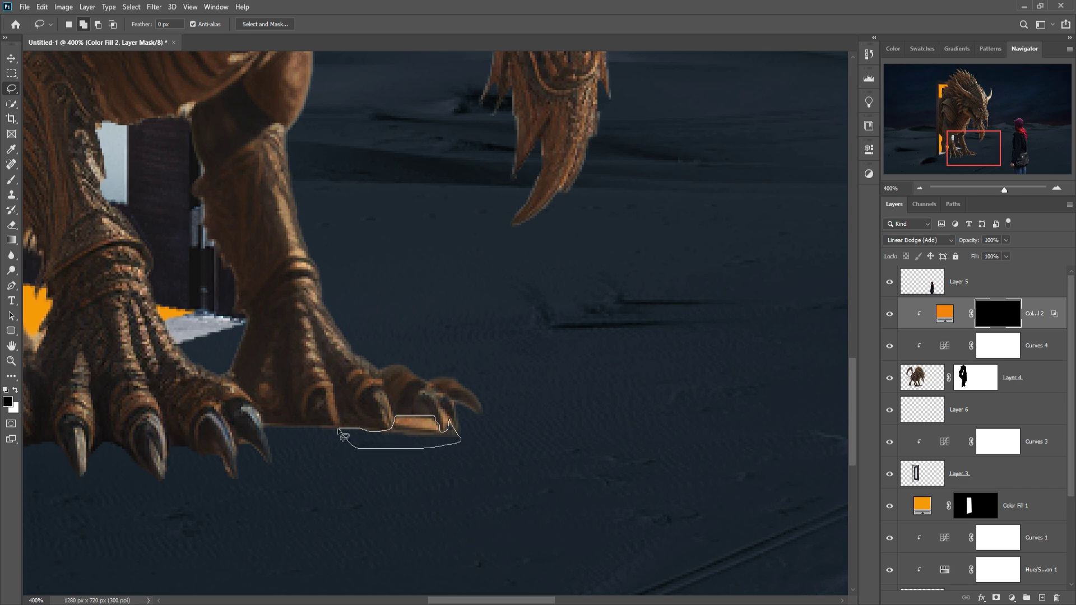
key(ctrl+BackSpace)
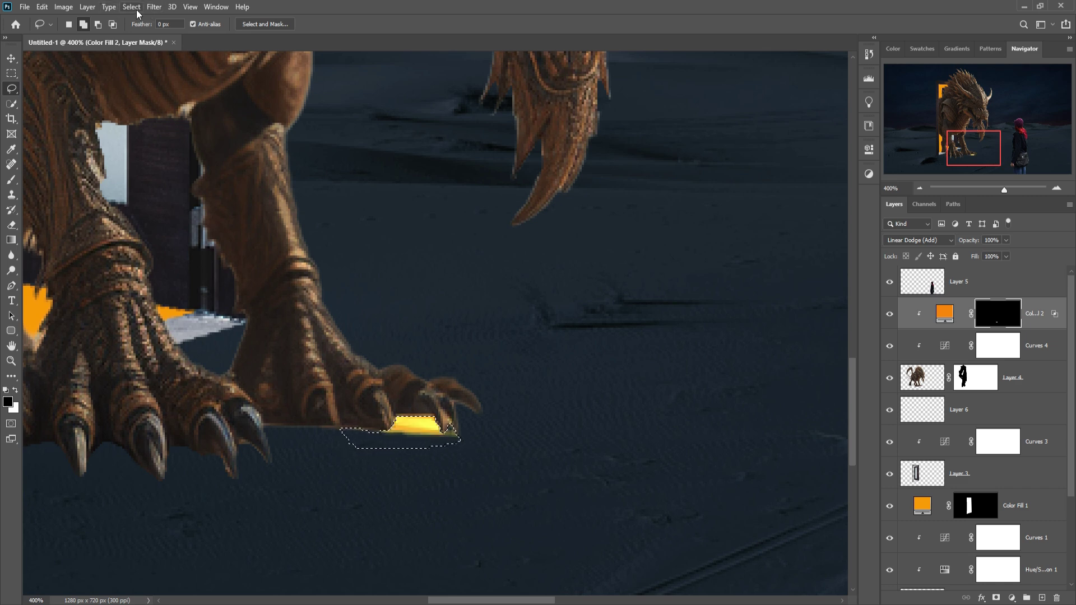
key(ctrl+z)
click(928, 380)
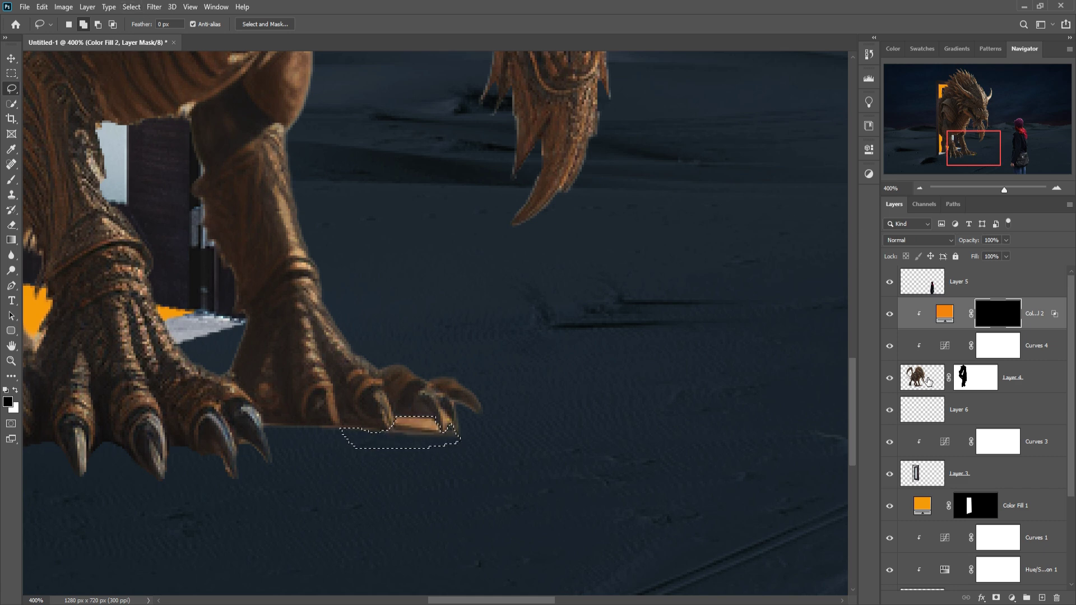
click(929, 382)
key(x)
key(Delete)
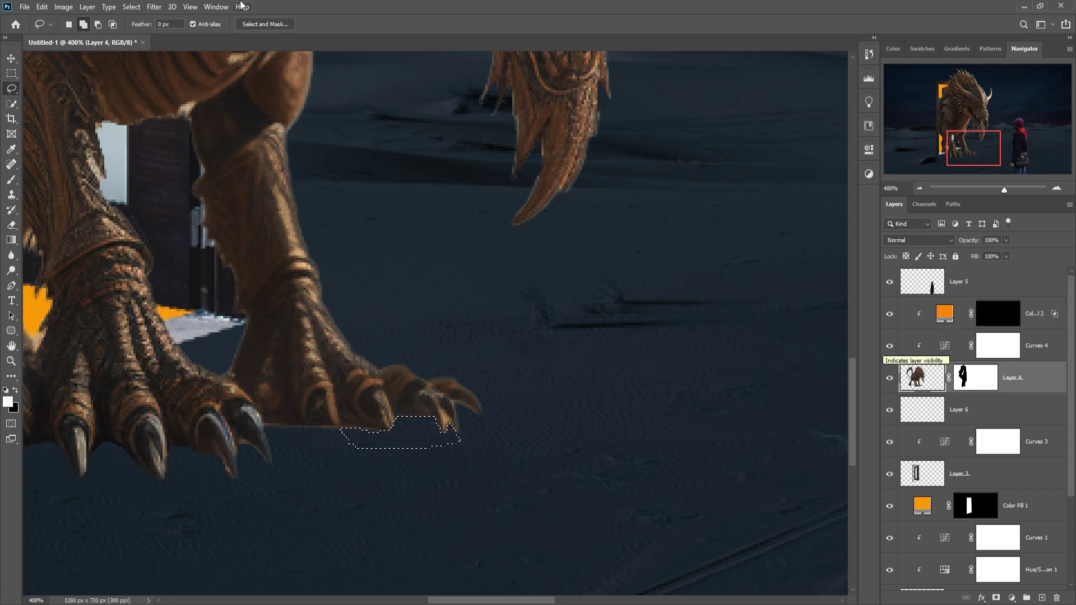
click(132, 7)
click(139, 26)
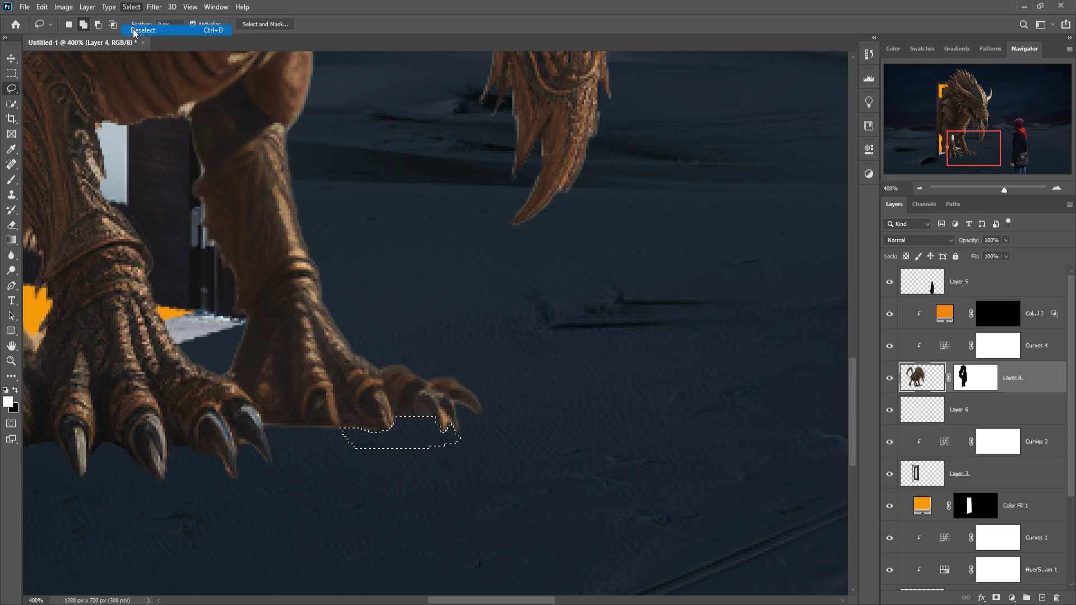
- Paint one black dab with a 60 px Soft Round brush on the empty layer beneath the creature's far front foot
click(12, 59)
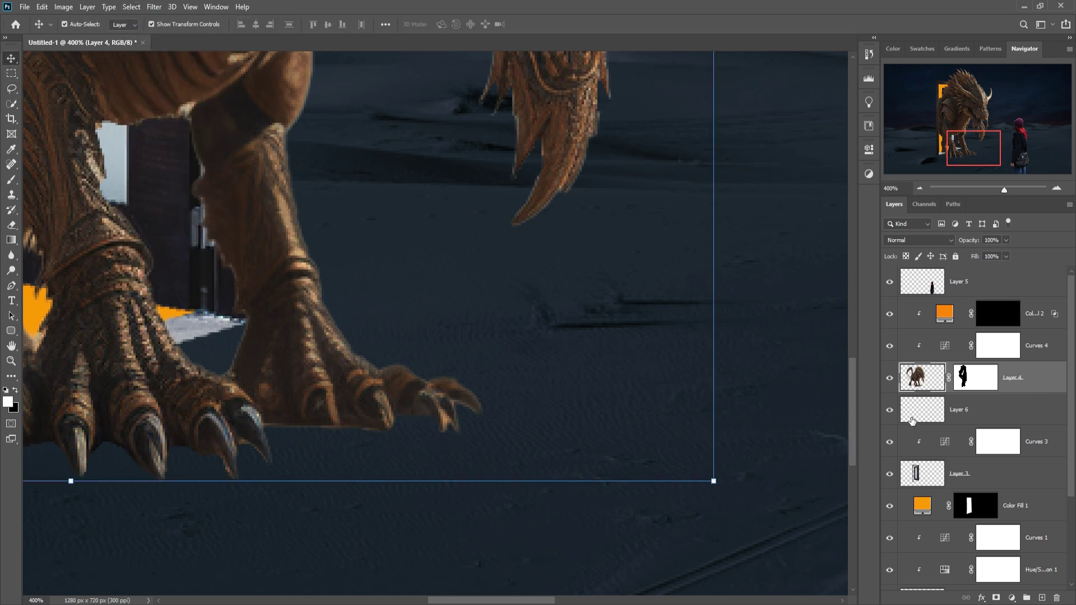
click(931, 418)
click(7, 181)
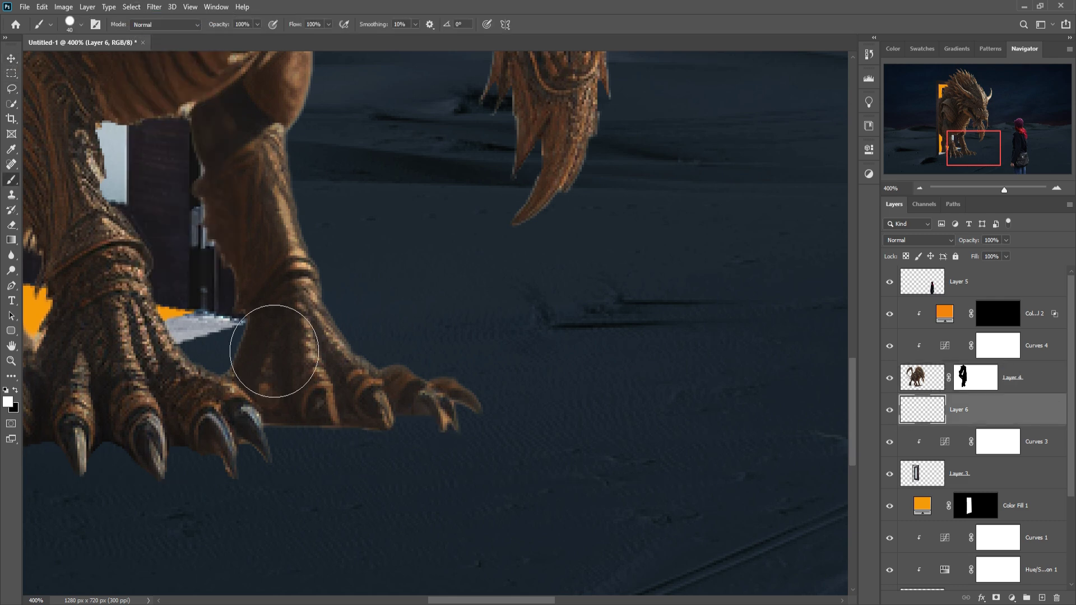
key(bracketright)
key(bracketright)
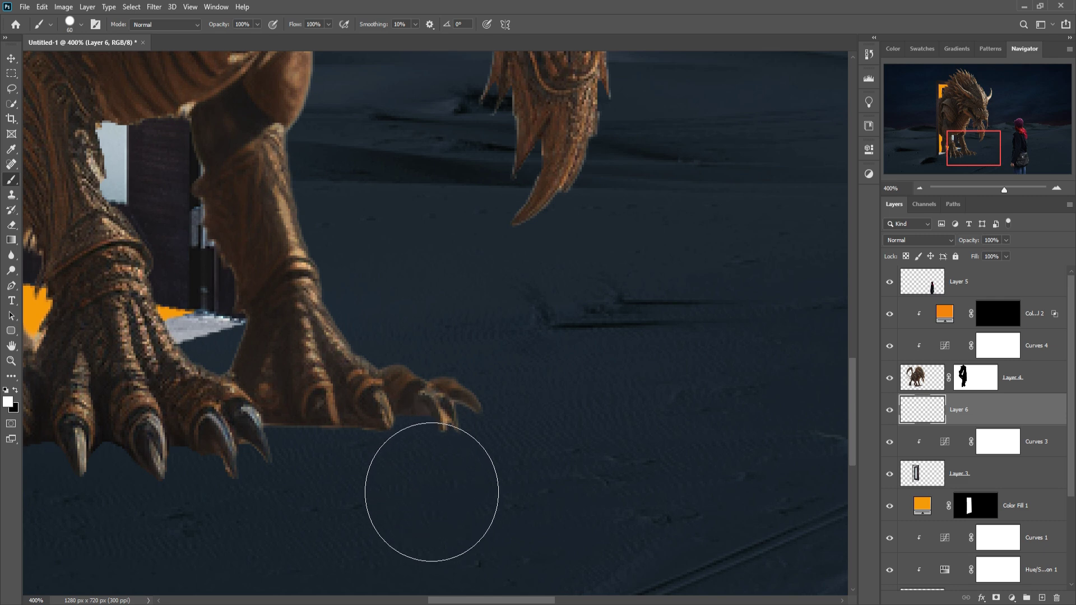
click(359, 419)
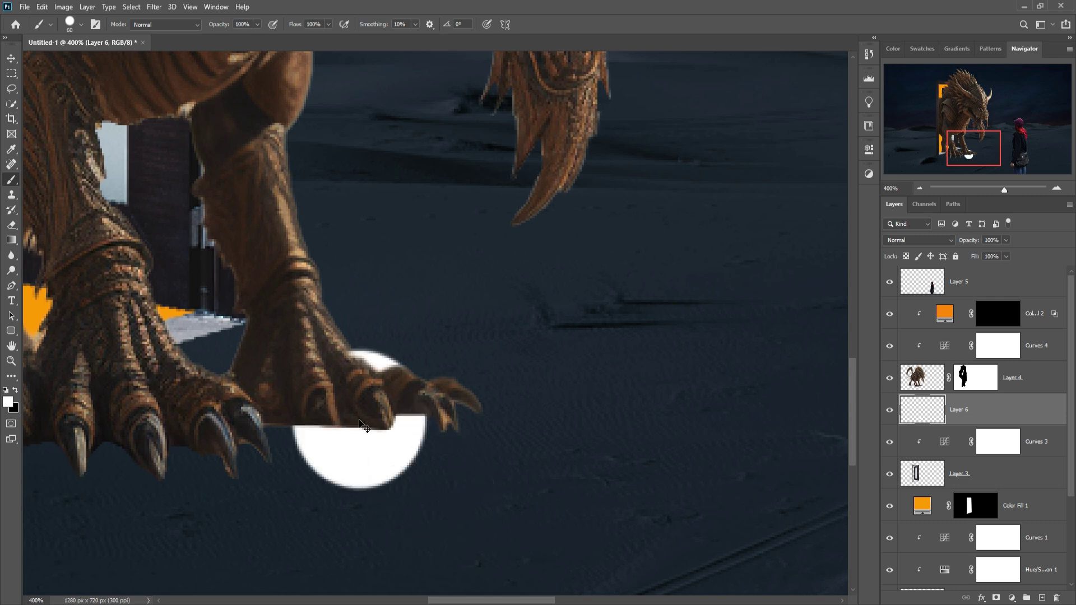
key(ctrl+z)
click(81, 25)
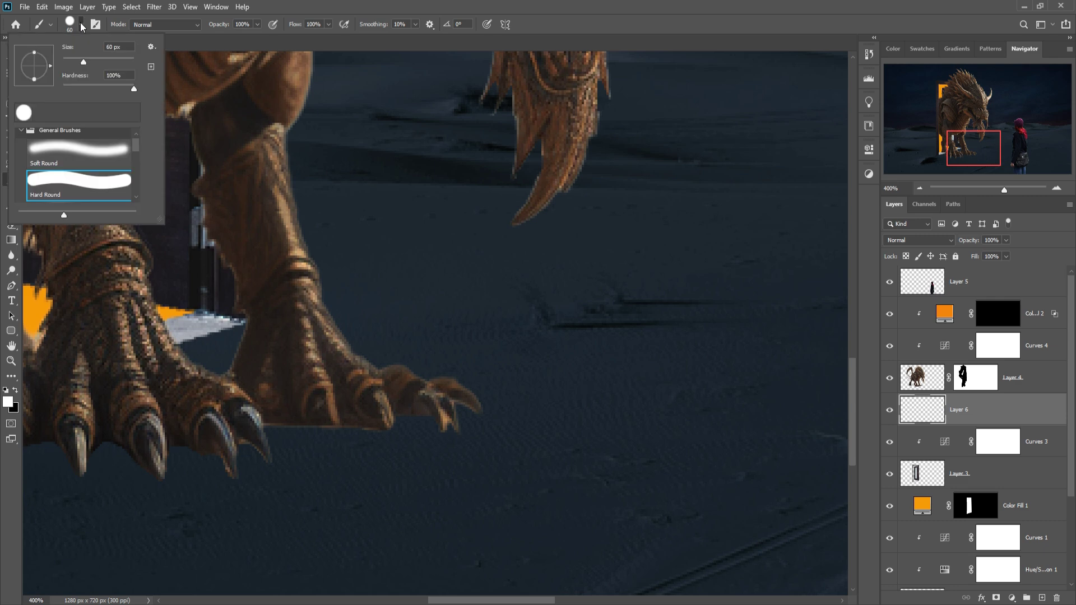
click(87, 160)
key(Return)
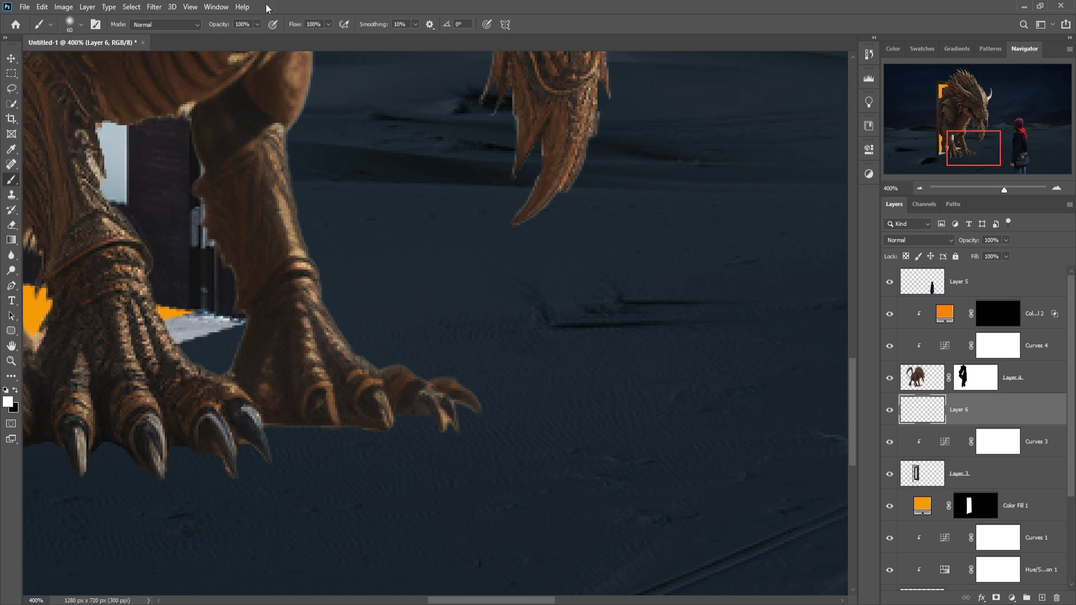
click(15, 393)
click(418, 443)
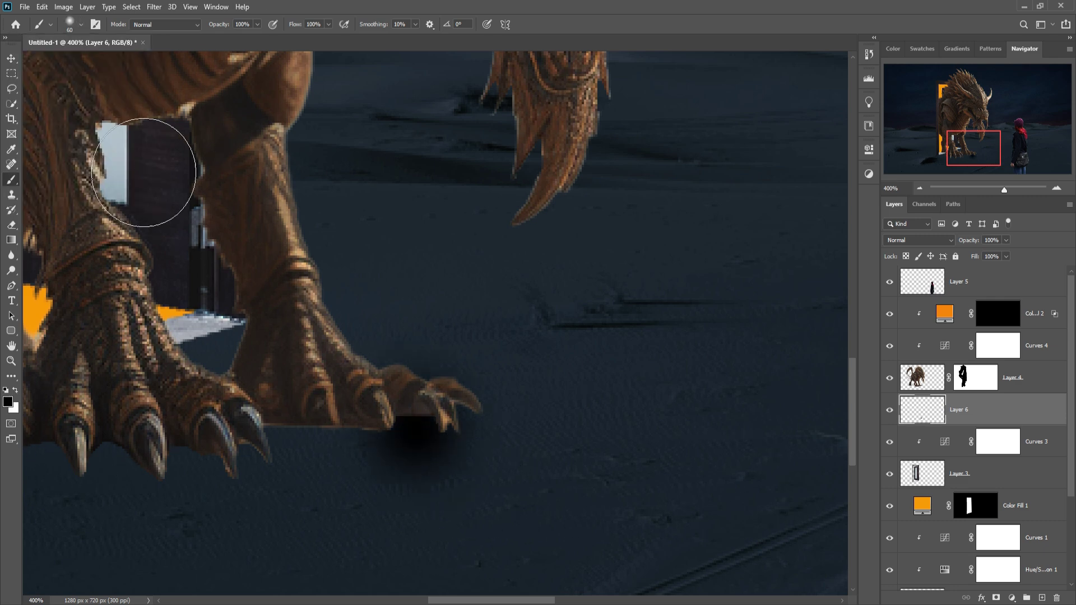
- Stretch and flatten the black dab into a ground shadow about 431 by 41 px beneath the far front foot
click(12, 59)
drag(527, 429, 851, 434)
drag(533, 317, 538, 429)
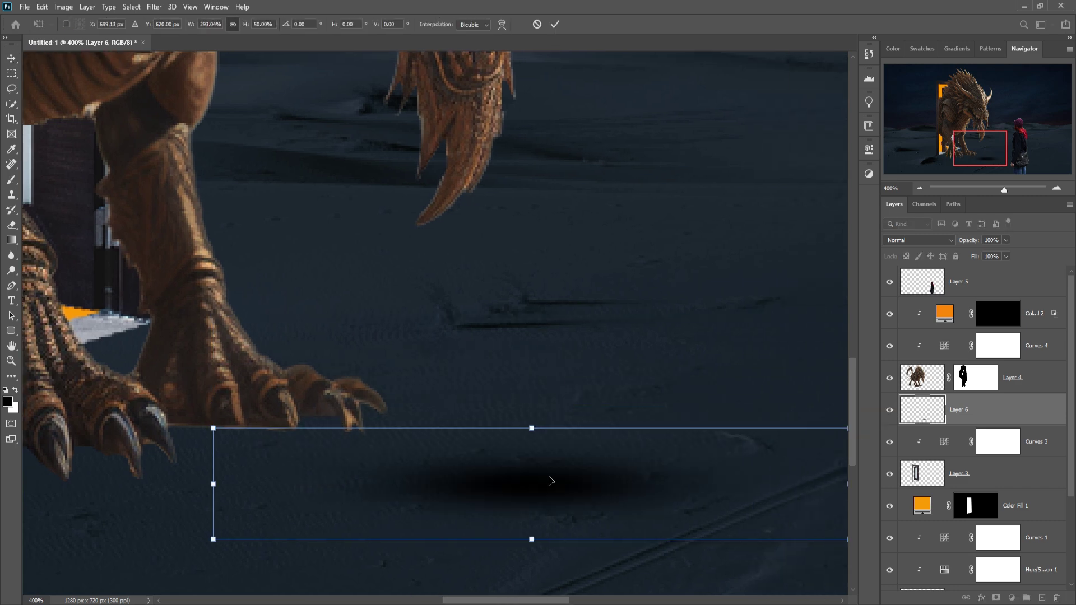
drag(550, 481, 259, 422)
drag(557, 426, 729, 426)
drag(327, 445, 723, 380)
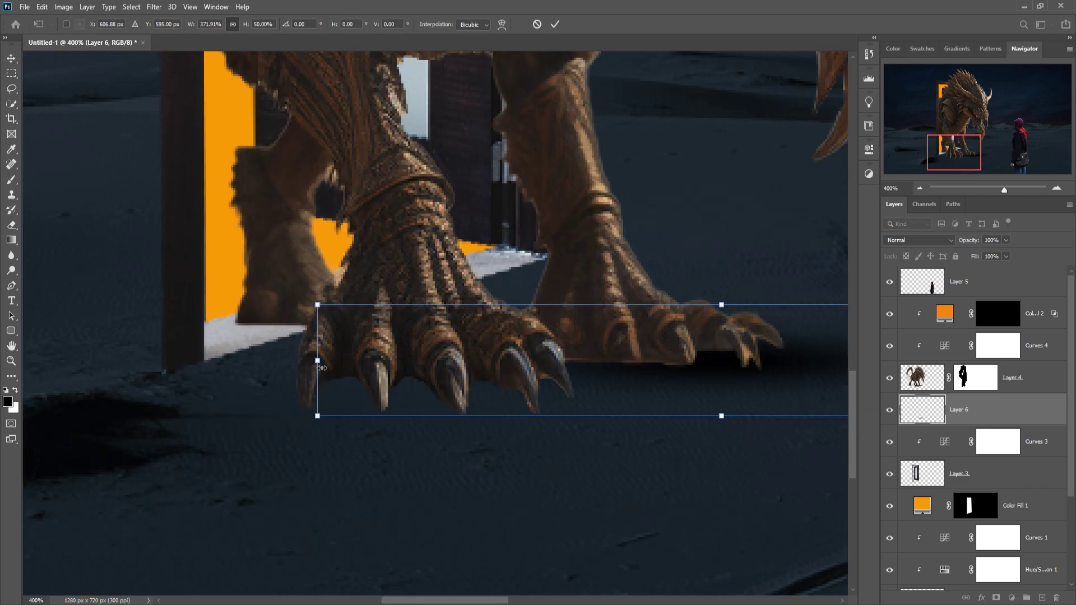
drag(315, 359, 161, 359)
drag(643, 305, 642, 325)
mouse_move(721, 391)
mouse_down()
mouse_move(757, 381)
mouse_move(729, 384)
mouse_up()
drag(654, 329, 651, 307)
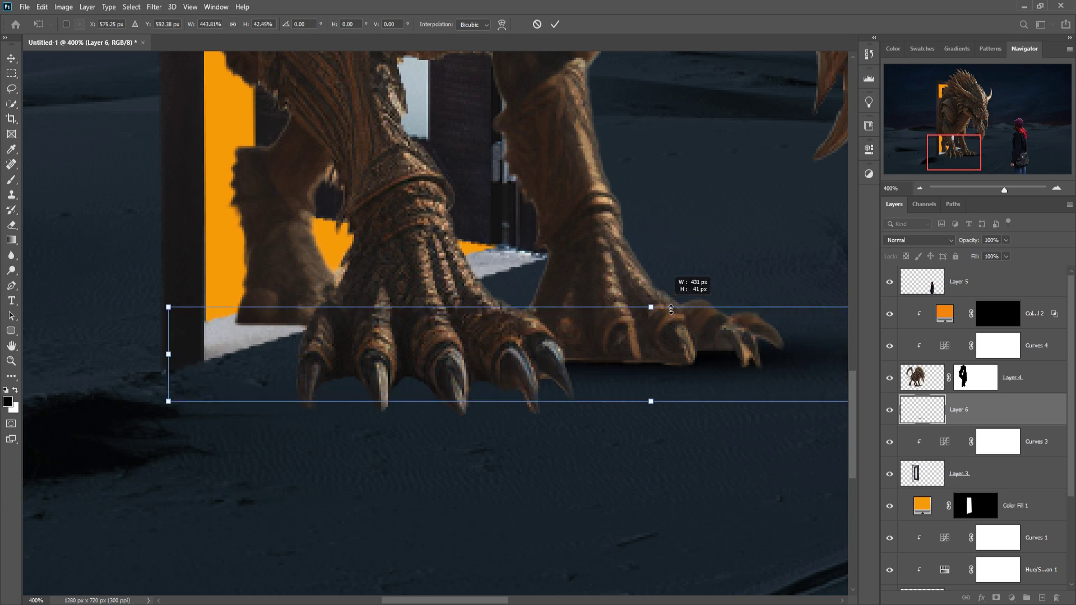
click(554, 26)
- Duplicate the foot shadow layer, scale the copy down slightly, and place it beneath the creature's near front foot
right_click(1033, 412)
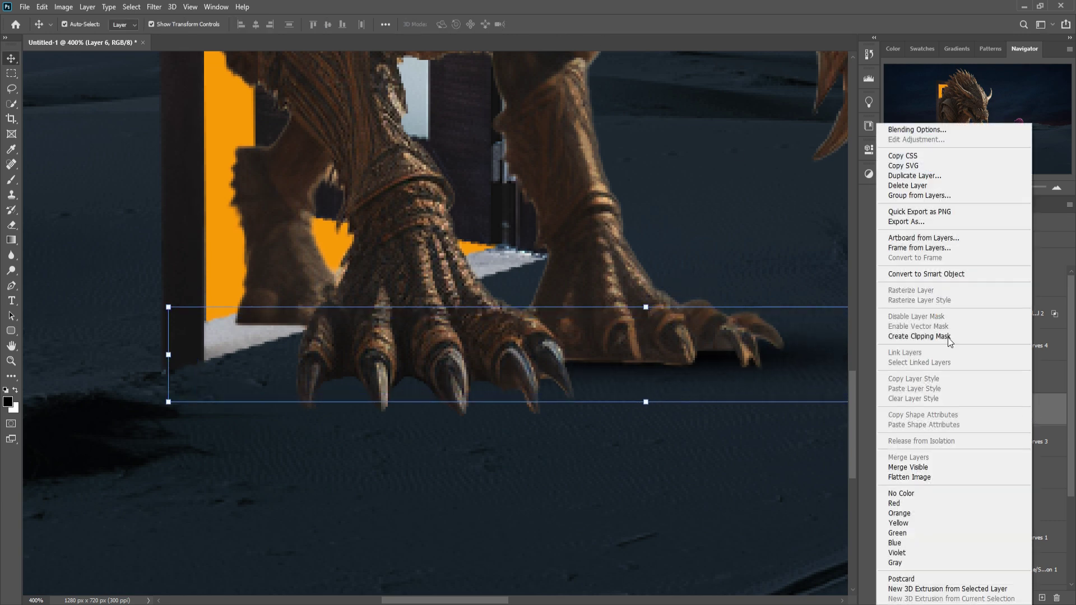
click(896, 175)
key(Return)
drag(168, 308, 384, 328)
drag(798, 356, 450, 370)
drag(774, 384, 783, 384)
- Duplicate the near foot's shadow layer two more times and shift the shadow toward the foot's inner claws
right_click(1017, 415)
click(897, 176)
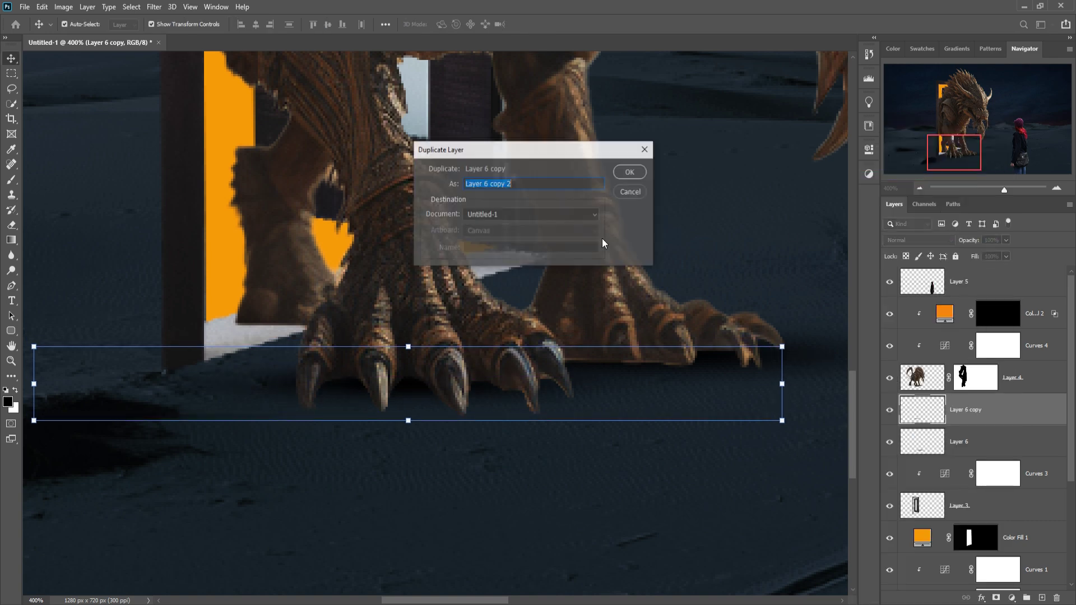
click(632, 173)
right_click(998, 412)
drag(428, 359, 555, 373)
click(881, 176)
key(Return)
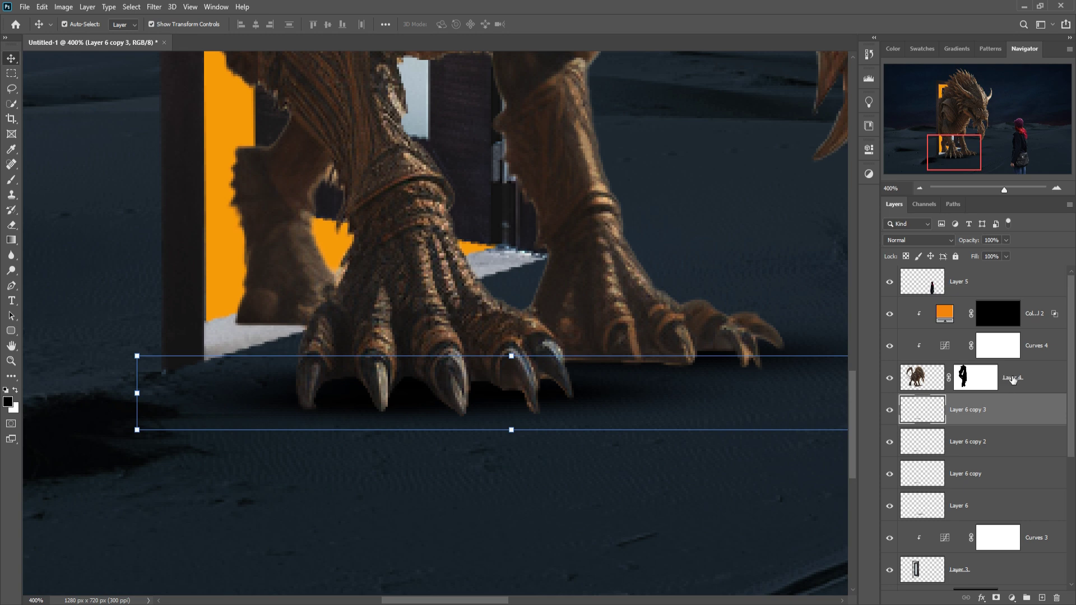
- Add an empty clipped layer above the creature and shade its feet's lower edges with a black 25 px soft brush at 16% opacity
click(1030, 380)
click(1041, 598)
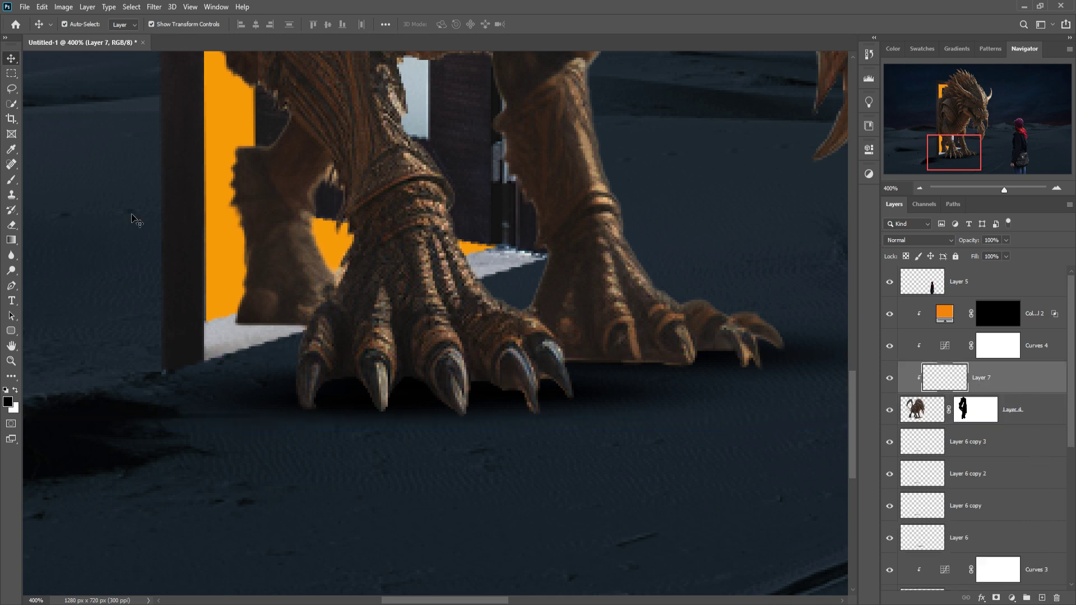
key(b)
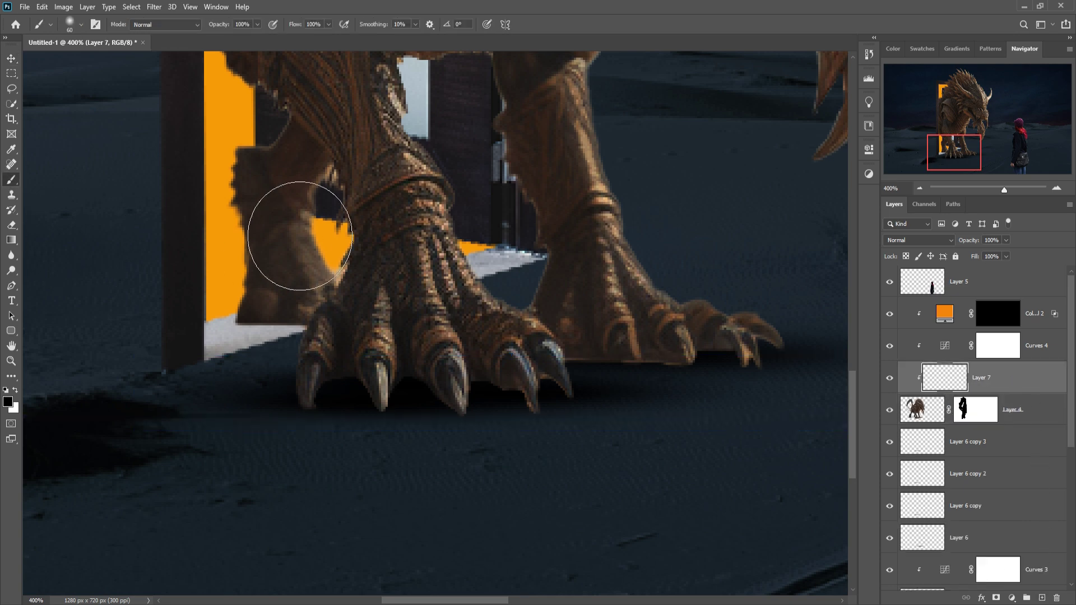
click(257, 24)
drag(260, 37, 235, 38)
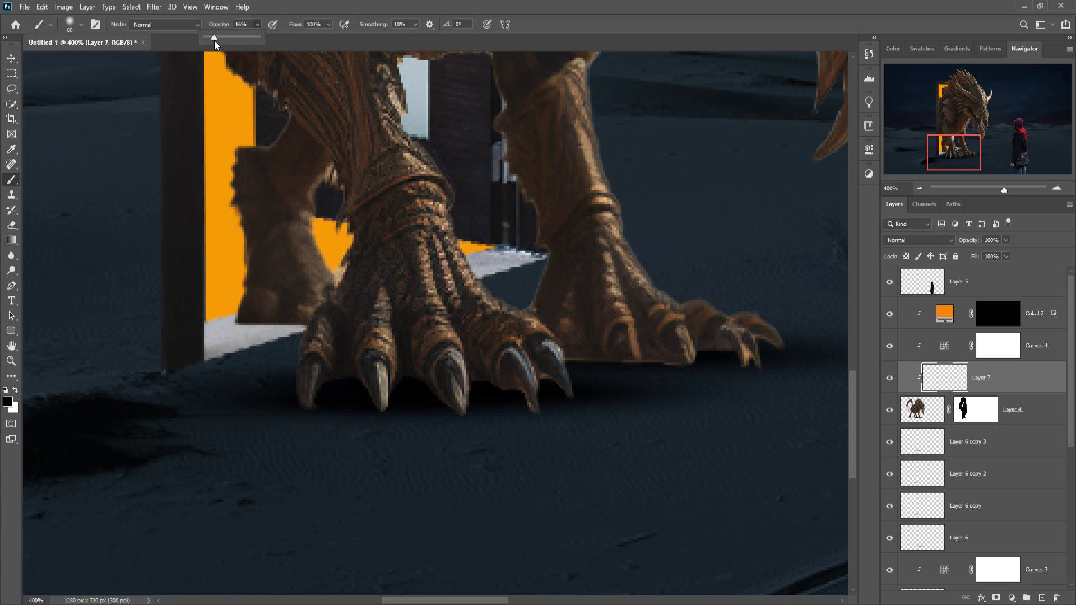
key(bracketleft)
key(bracketleft)
key(bracketleft)
key(bracketleft)
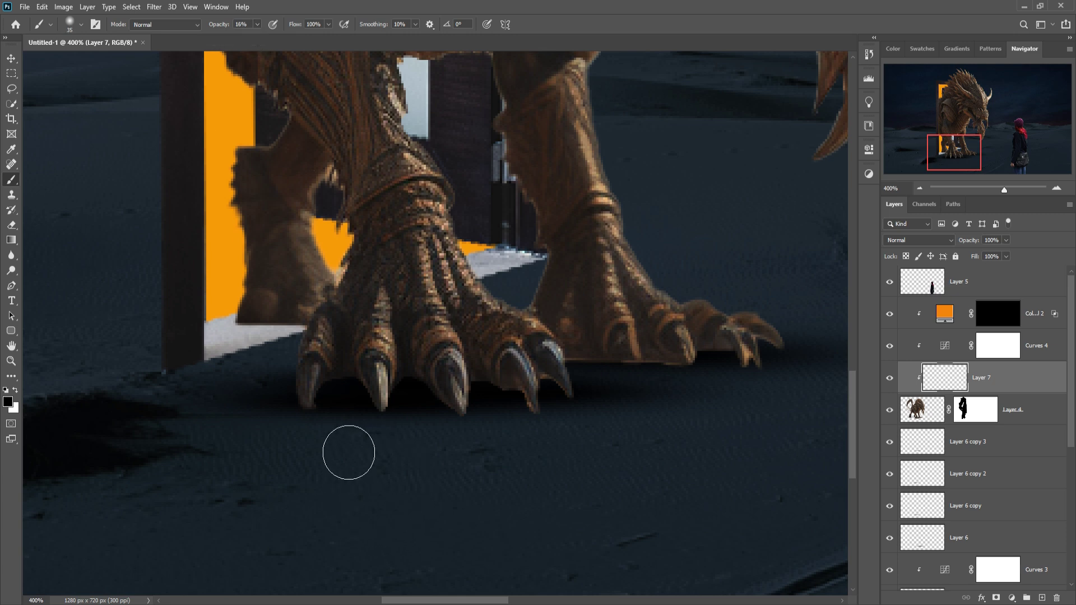
key(bracketleft)
drag(311, 432, 324, 432)
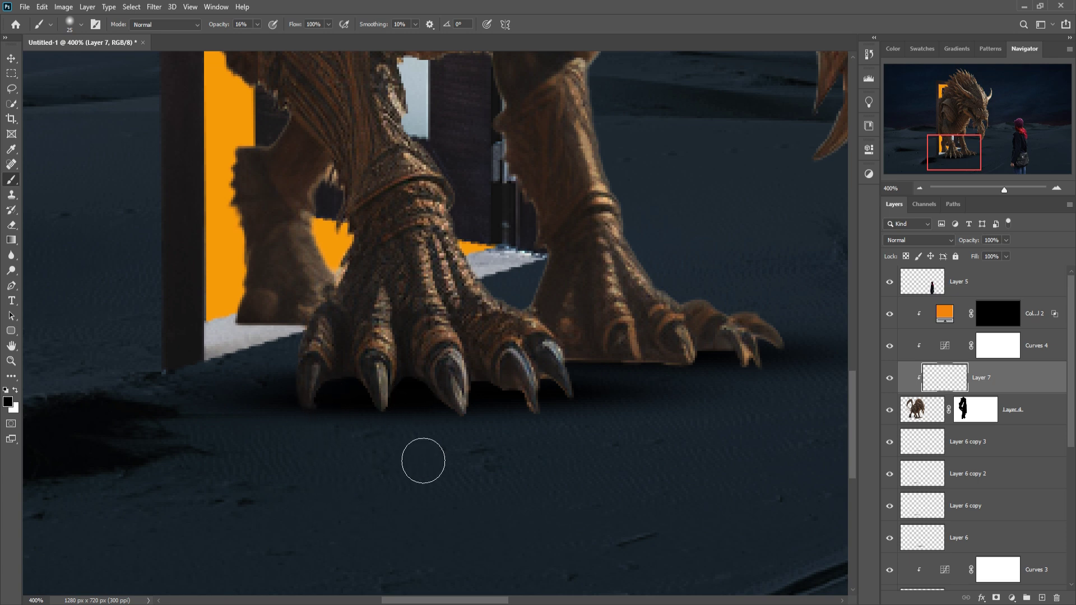
mouse_move(428, 457)
mouse_down()
mouse_move(560, 434)
mouse_move(432, 417)
mouse_move(458, 314)
mouse_move(678, 316)
mouse_move(634, 374)
mouse_move(690, 389)
mouse_up()
- Darken the creature by pulling the midpoint of its clipped RGB Curves adjustment further down
key(v)
key(ctrl+1)
click(986, 410)
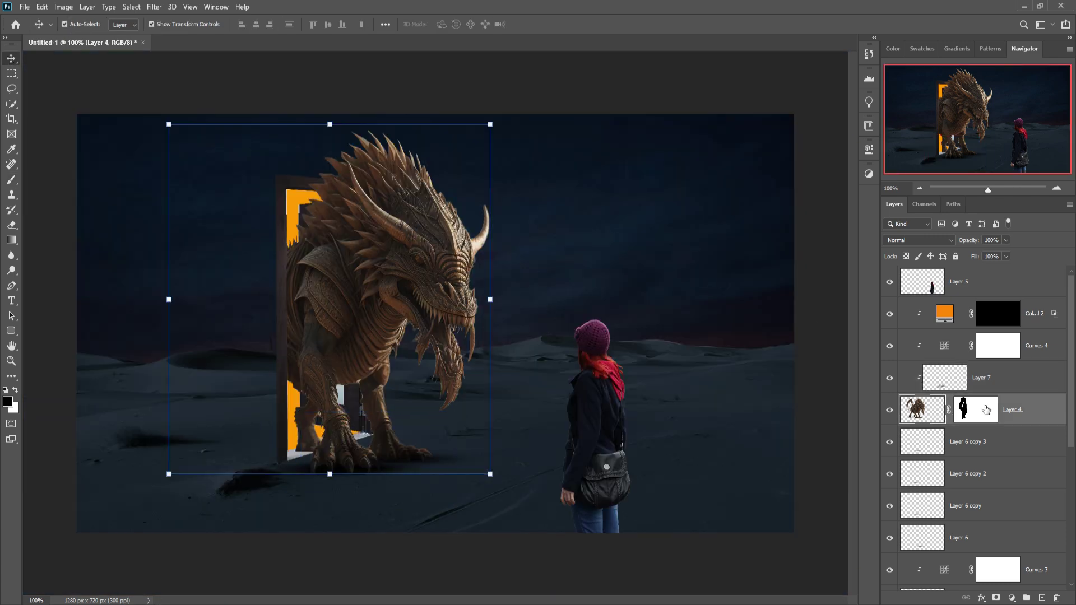
double_click(947, 347)
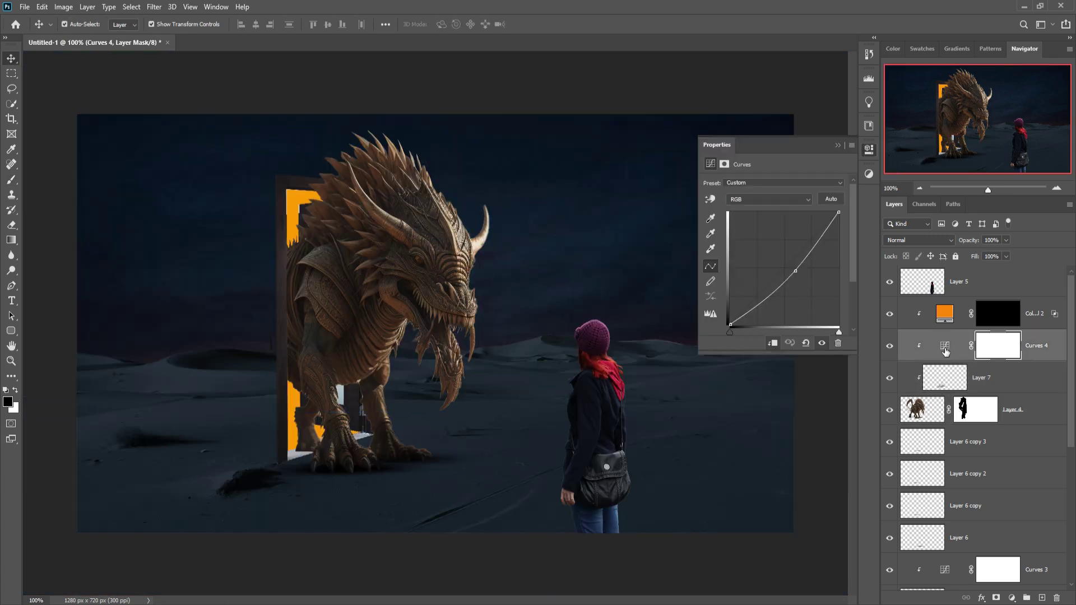
drag(800, 276, 809, 280)
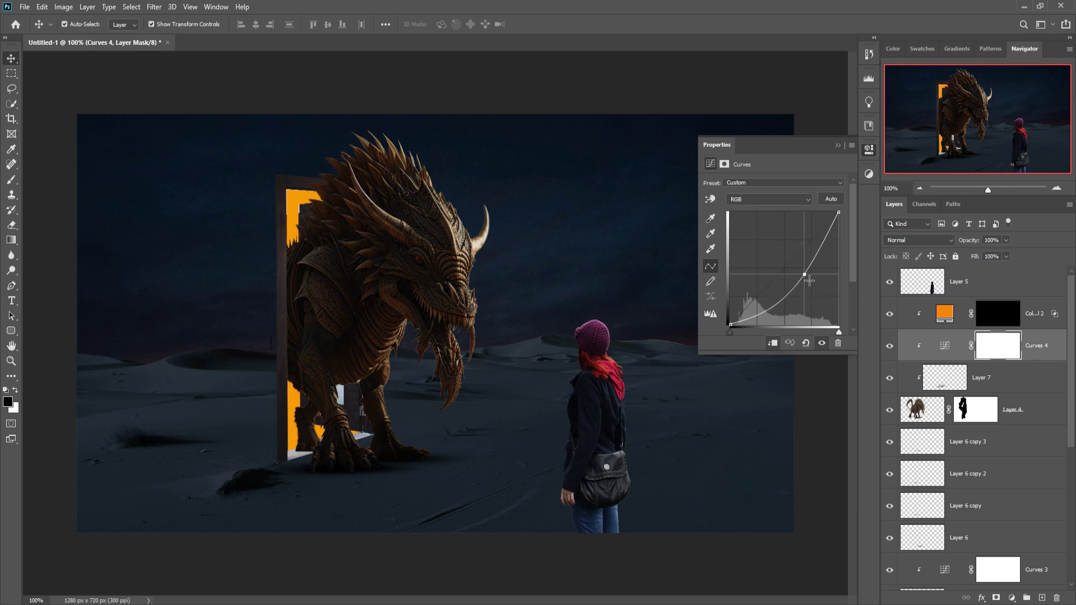
click(838, 146)
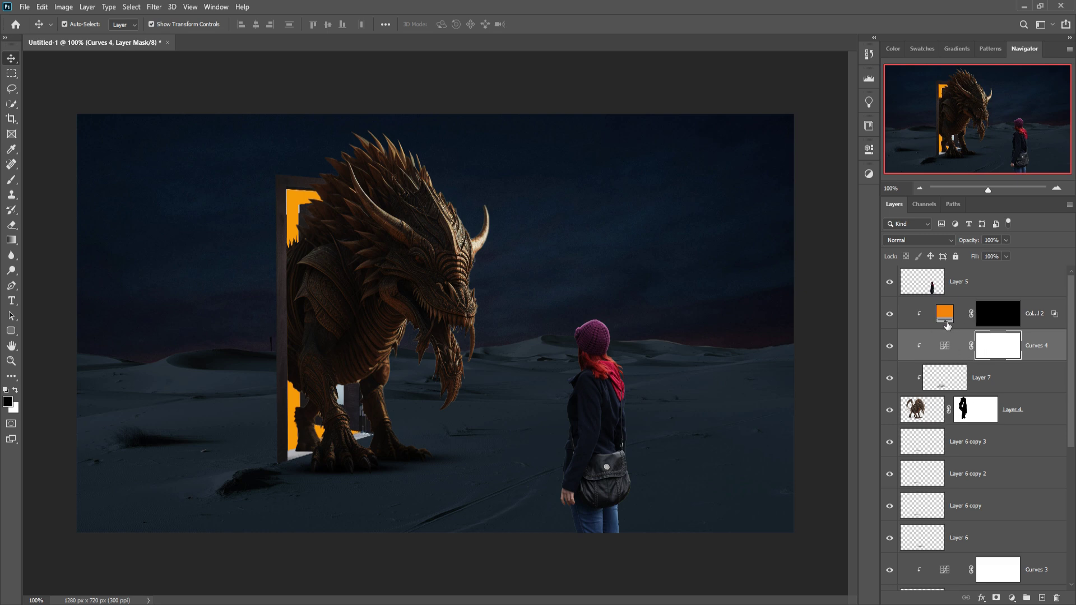
- Target the mask of the creature's orange fill layer and set the Brush tool's opacity to 100%
click(1001, 321)
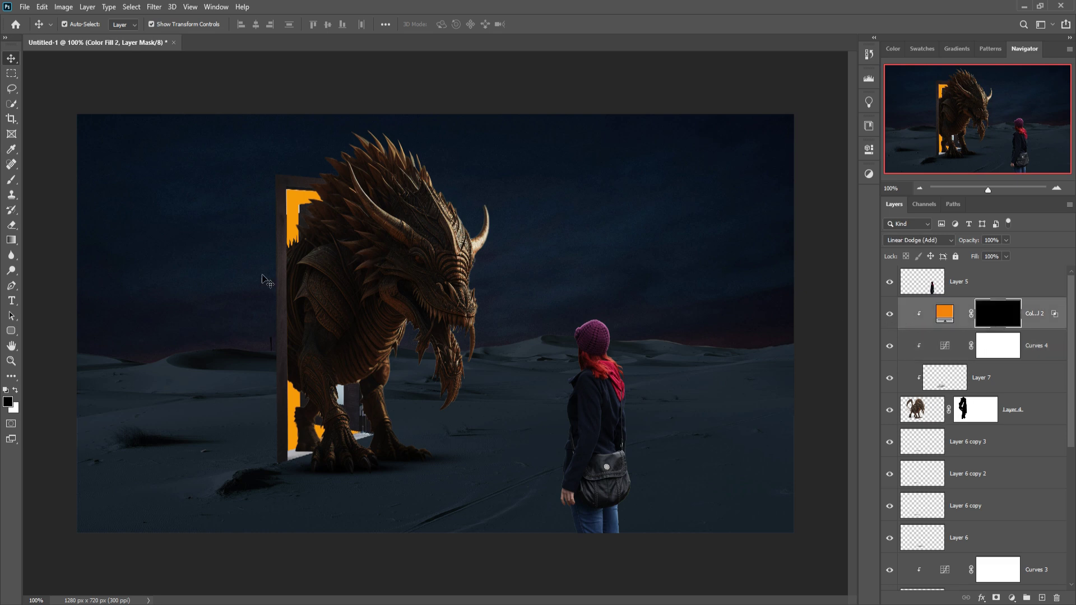
click(11, 180)
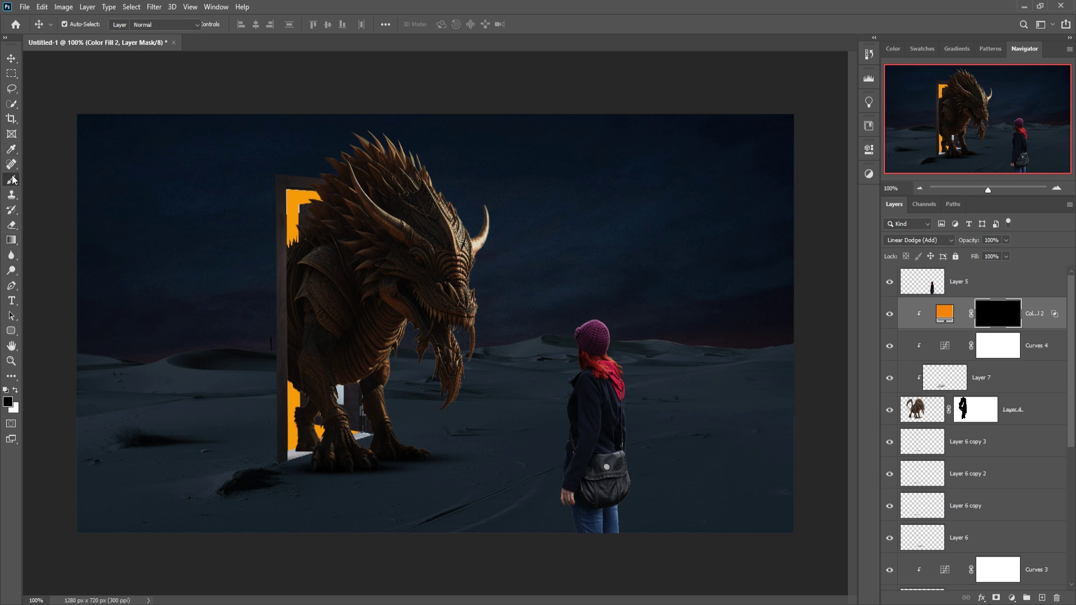
click(78, 24)
click(77, 24)
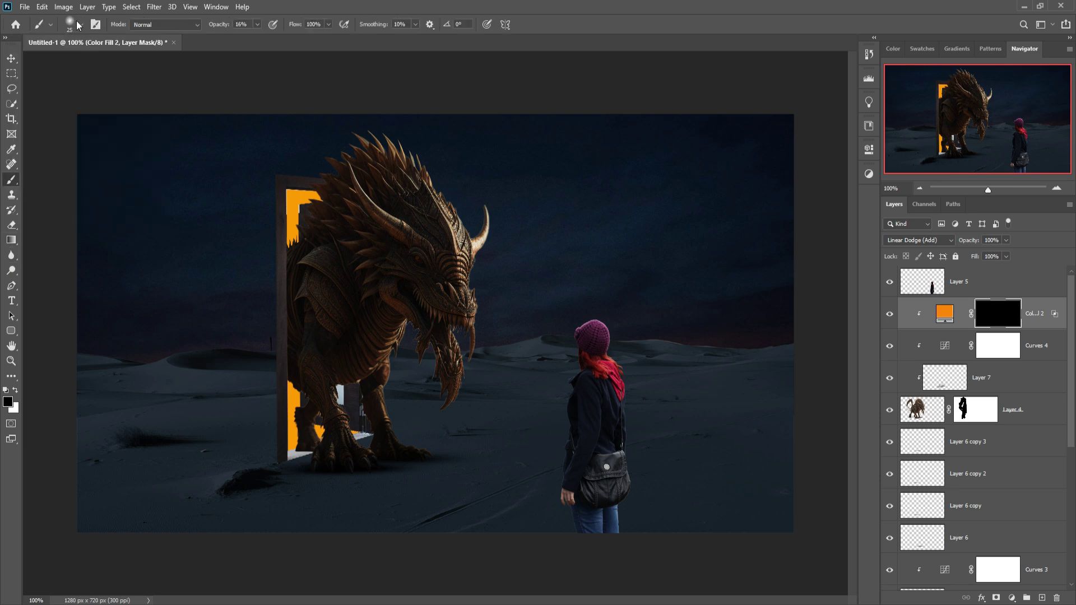
click(257, 25)
drag(258, 38, 411, 55)
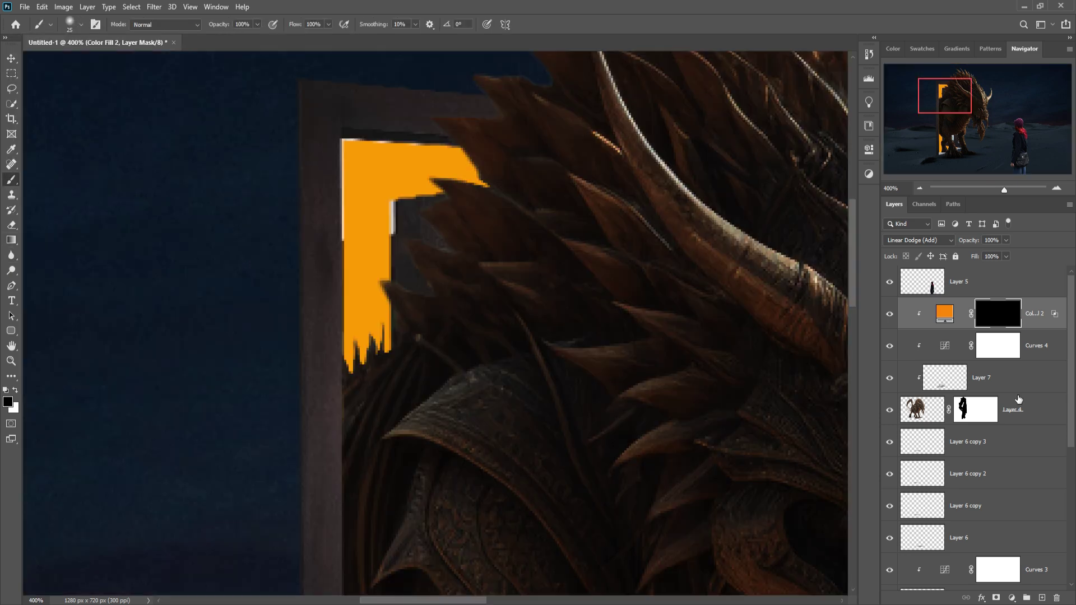
- Delete the grey door area behind the creature's upper spikes from the door layer using a Lasso selection, and deselect
scroll(1019, 400, down, 2)
scroll(1019, 400, down, 1)
click(991, 508)
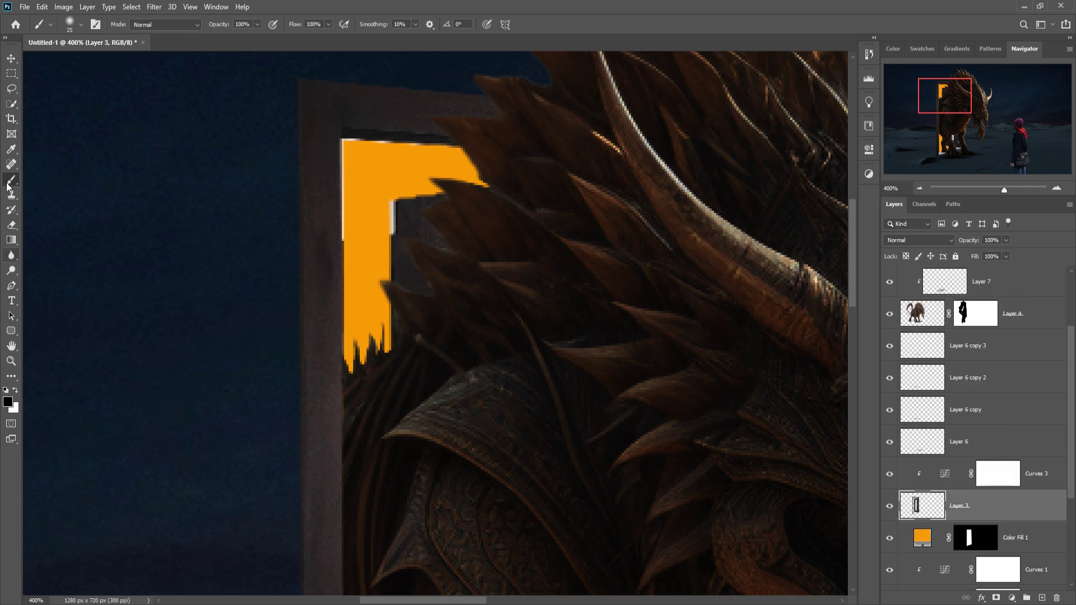
click(11, 89)
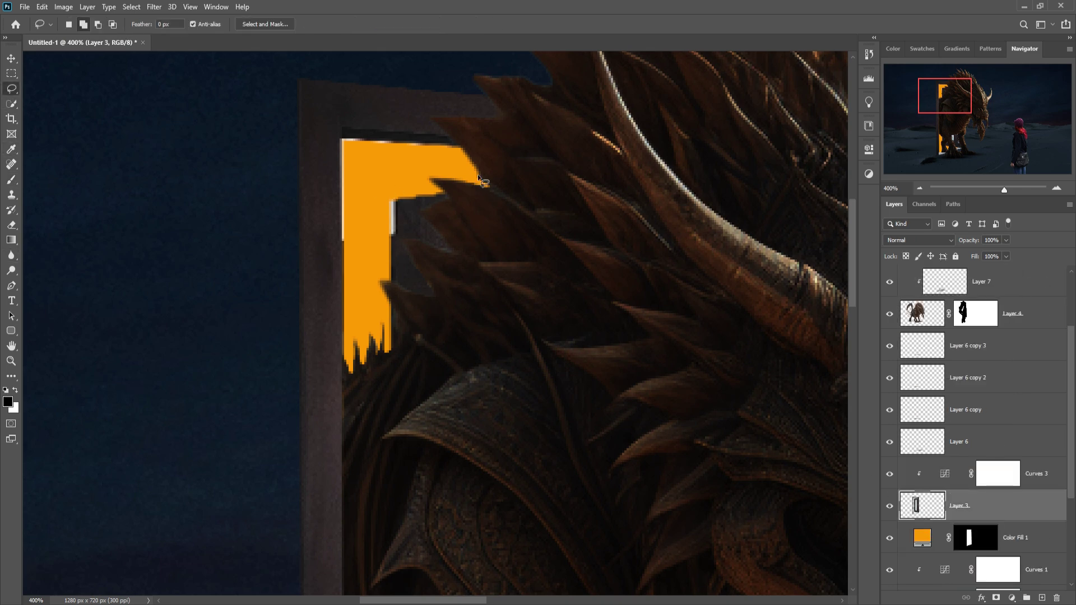
mouse_move(480, 179)
mouse_down()
mouse_move(381, 170)
mouse_move(366, 216)
mouse_move(373, 391)
mouse_move(416, 414)
mouse_move(504, 357)
mouse_move(520, 245)
mouse_move(514, 179)
mouse_move(477, 184)
mouse_up()
key(Delete)
click(131, 7)
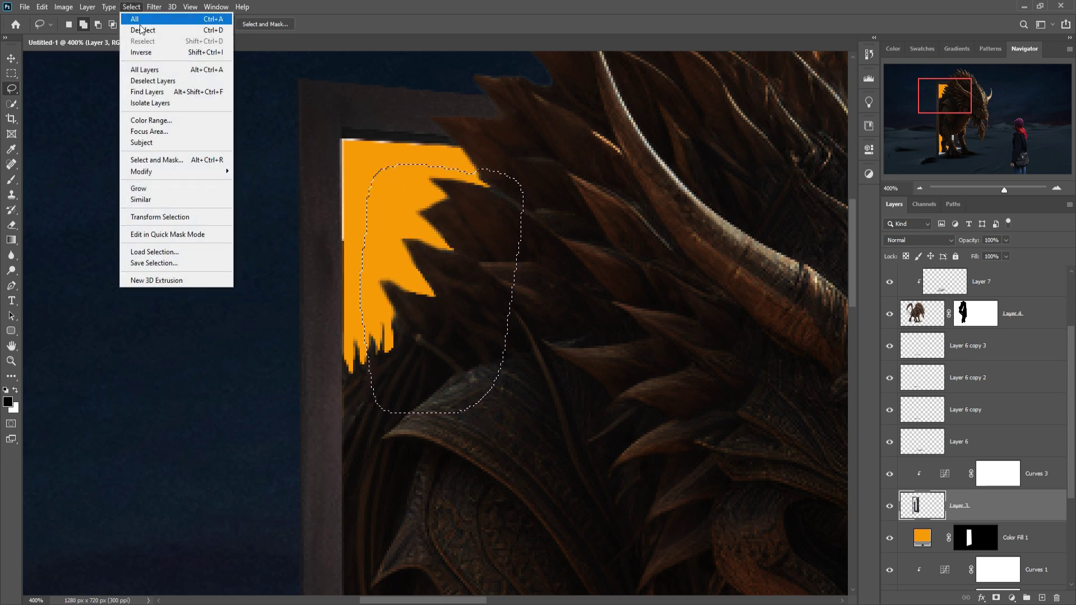
click(141, 29)
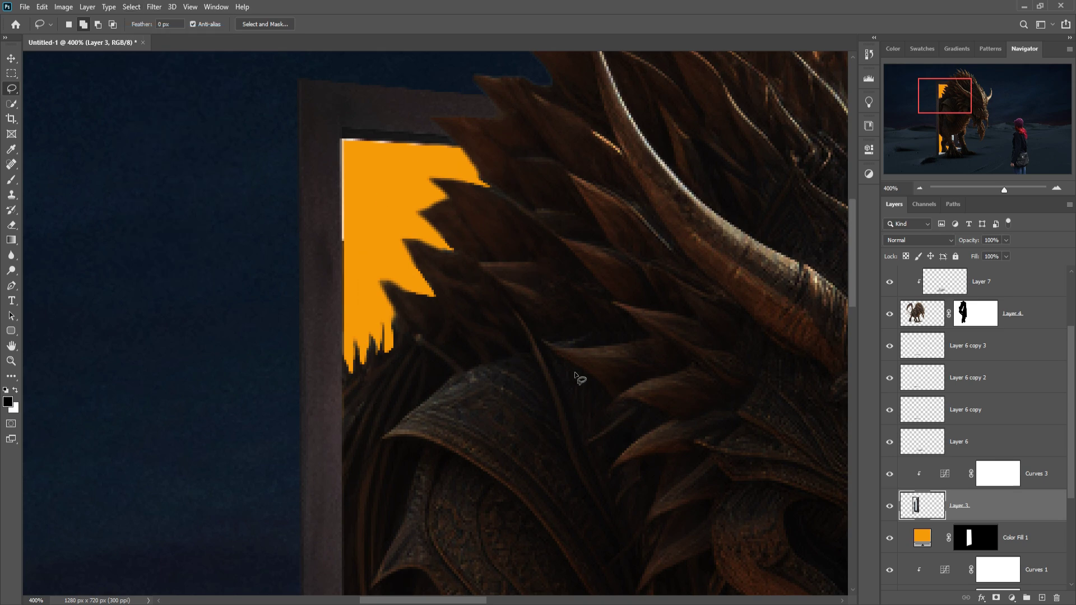
- Lasso and delete the grey door area around the creature's legs on the door layer, and clear the selection
mouse_move(678, 386)
mouse_down()
mouse_move(620, 109)
mouse_move(662, 55)
mouse_up()
mouse_move(580, 522)
mouse_down()
mouse_move(576, 335)
mouse_move(321, 276)
mouse_move(318, 494)
mouse_move(456, 523)
mouse_move(577, 522)
mouse_up()
key(Delete)
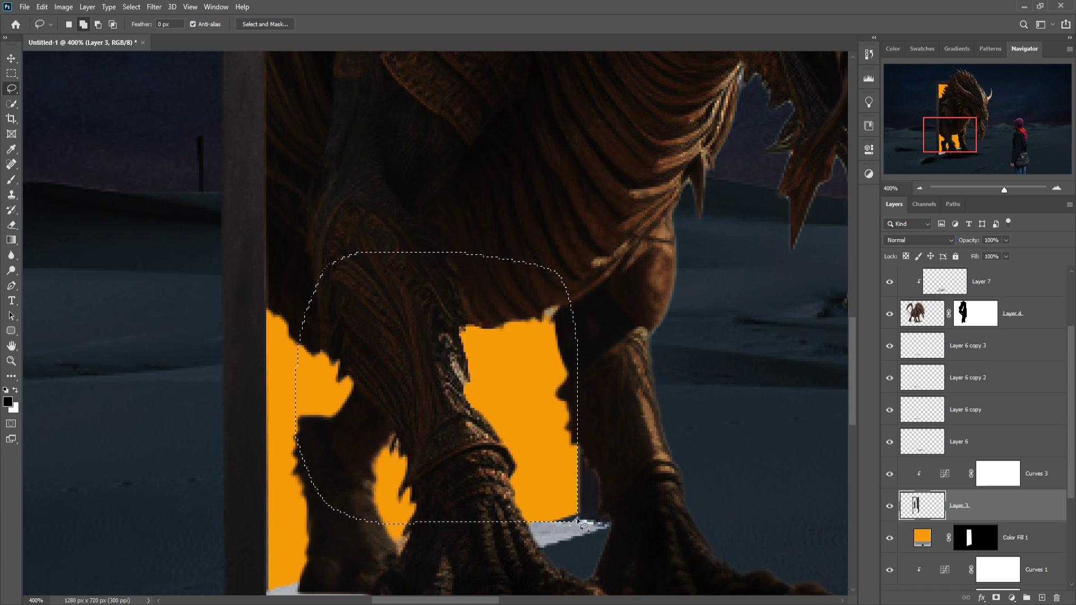
click(131, 7)
click(140, 32)
- Paint thin orange rim light along the creature's spikes and horn with a small white brush on its orange fill layer's mask
drag(626, 214, 769, 485)
drag(713, 256, 712, 410)
drag(623, 265, 643, 316)
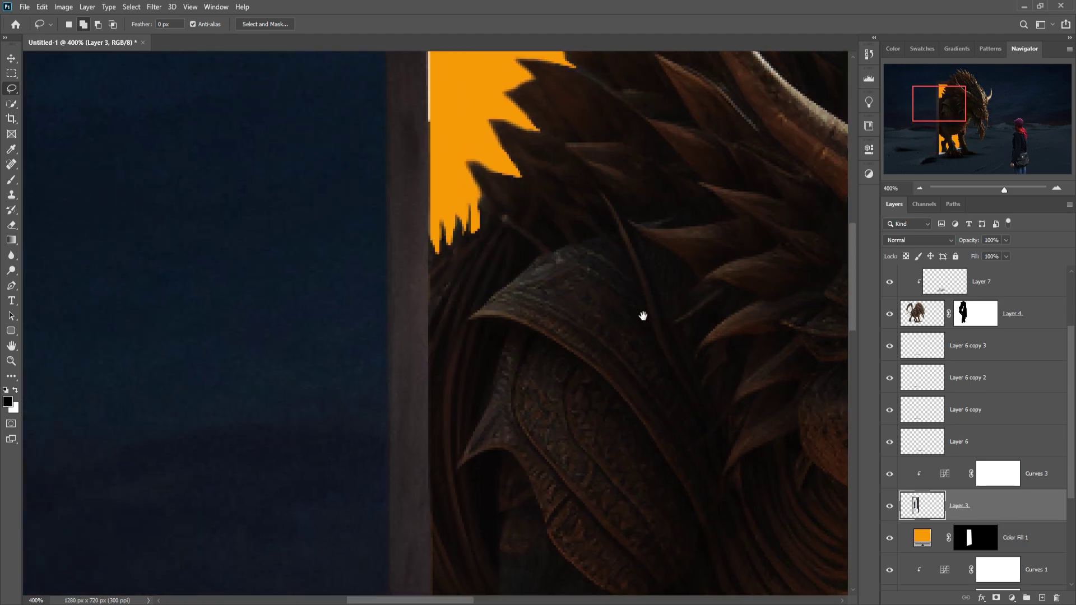
scroll(995, 368, up, 3)
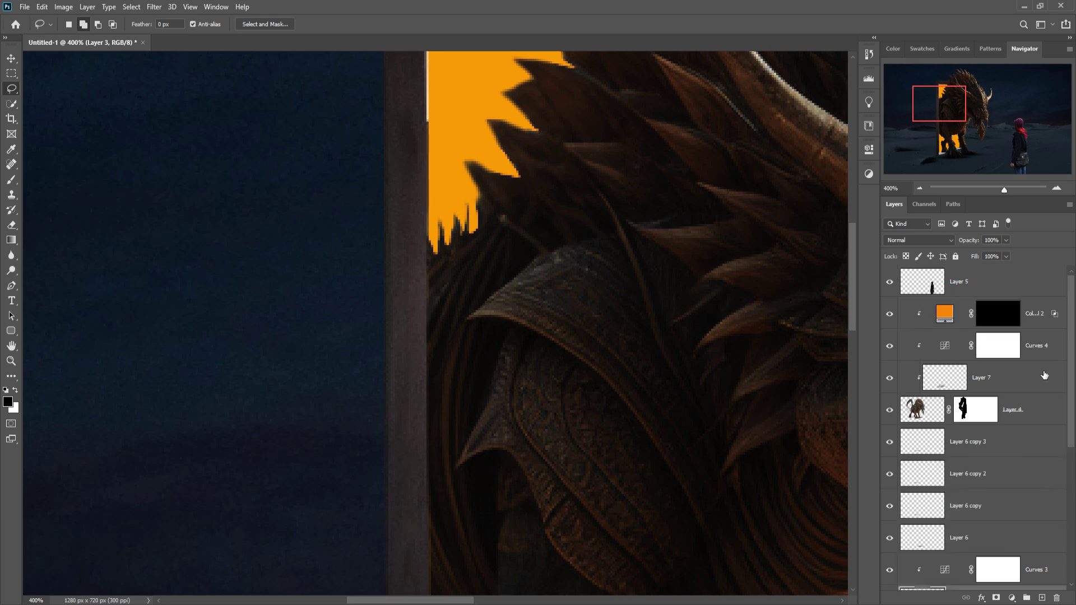
click(988, 313)
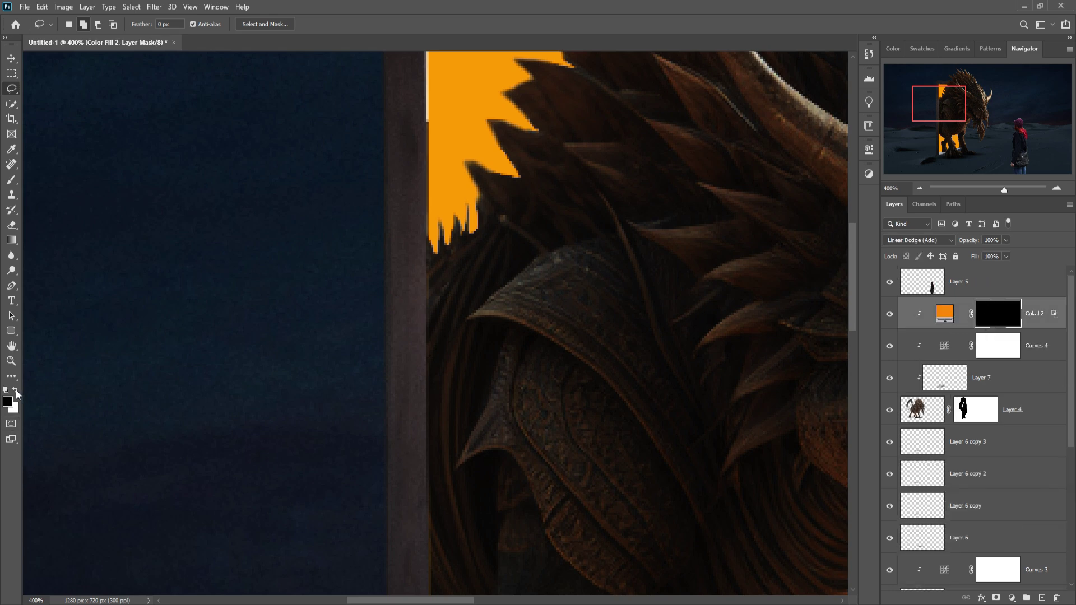
click(11, 180)
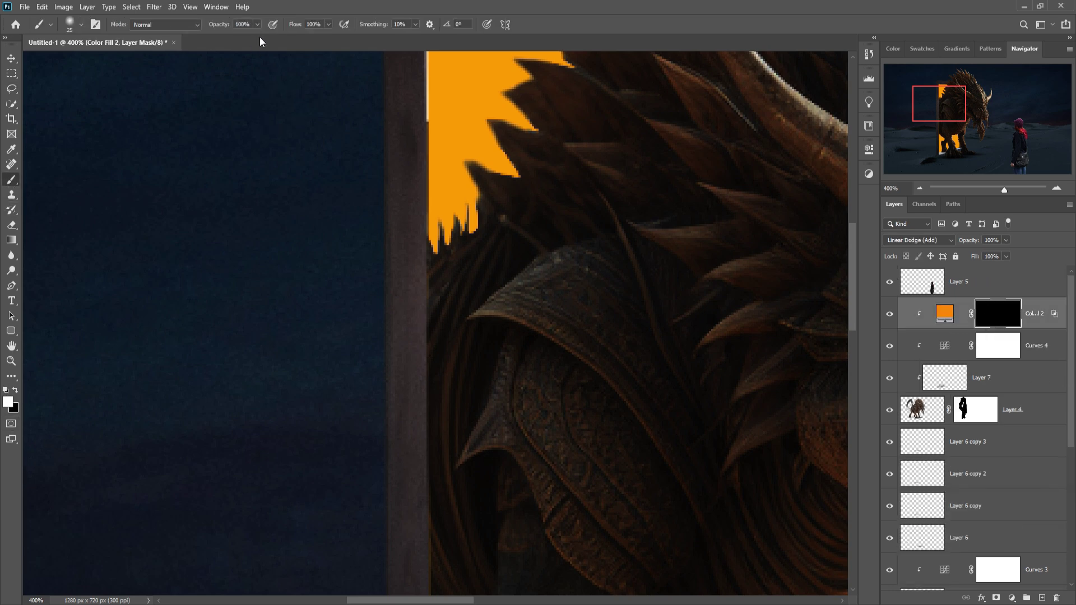
key(bracketleft)
key(bracketleft)
key(bracketleft)
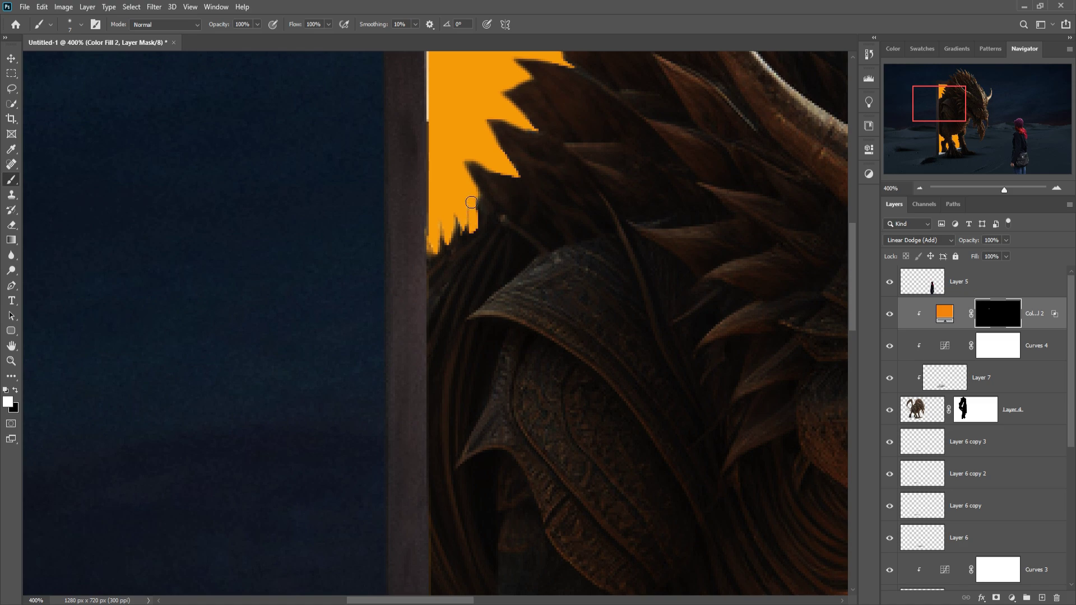
key(bracketleft)
key(bracketleft)
mouse_move(471, 203)
mouse_down()
mouse_move(532, 85)
mouse_move(501, 221)
mouse_up()
mouse_move(543, 204)
mouse_down()
mouse_move(553, 126)
mouse_move(606, 107)
mouse_up()
drag(607, 107, 626, 350)
mouse_move(624, 348)
mouse_down()
mouse_move(634, 250)
mouse_move(787, 240)
mouse_move(822, 260)
mouse_up()
mouse_move(824, 260)
mouse_down()
mouse_move(593, 157)
mouse_move(798, 320)
mouse_move(543, 169)
mouse_up()
mouse_move(591, 213)
mouse_down()
mouse_move(675, 343)
mouse_move(715, 209)
mouse_up()
drag(716, 216, 809, 372)
- Trace the spikes behind the horn with orange rim light, alternating white and black on the fill mask to thin the glow
mouse_move(276, 200)
mouse_down()
mouse_move(614, 533)
mouse_move(313, 257)
mouse_up()
key(x)
drag(290, 218, 621, 549)
key(x)
mouse_move(262, 197)
mouse_down()
mouse_move(512, 538)
mouse_move(381, 444)
mouse_move(510, 542)
mouse_up()
key(x)
key(x)
drag(248, 338, 295, 409)
drag(247, 338, 353, 409)
drag(237, 397, 292, 464)
drag(226, 503, 372, 540)
drag(294, 467, 374, 485)
drag(313, 504, 355, 295)
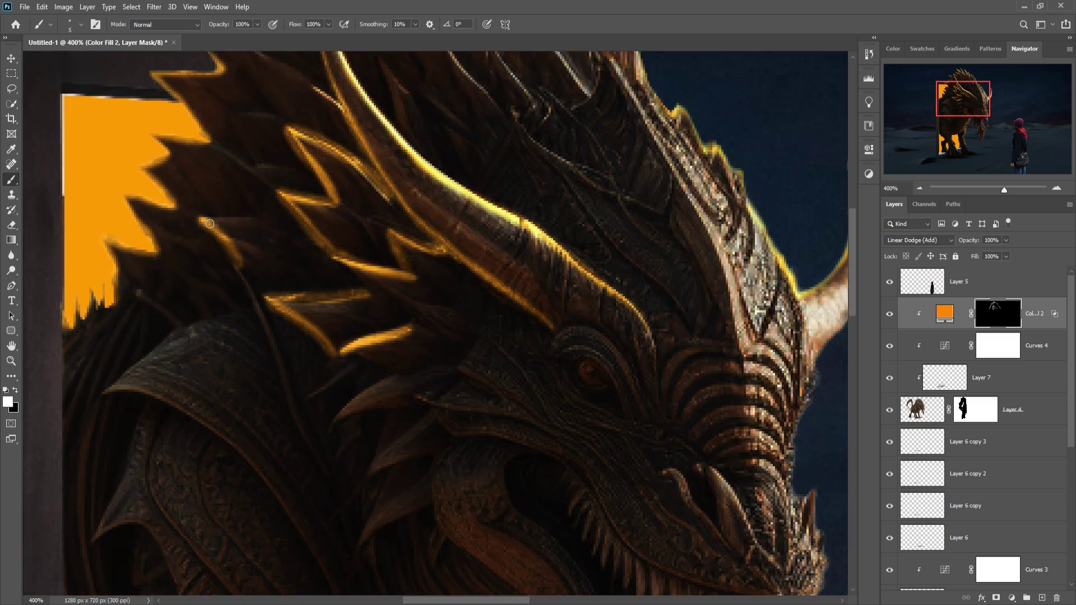
- Add rim light to the remaining upper back spikes and trim excess glow inside the spikes with black
drag(214, 144, 264, 215)
drag(241, 263, 277, 359)
key(x)
drag(307, 143, 372, 184)
mouse_move(332, 261)
mouse_down()
mouse_move(253, 238)
mouse_move(301, 315)
mouse_up()
mouse_move(303, 384)
mouse_down()
mouse_move(344, 394)
mouse_move(369, 448)
mouse_up()
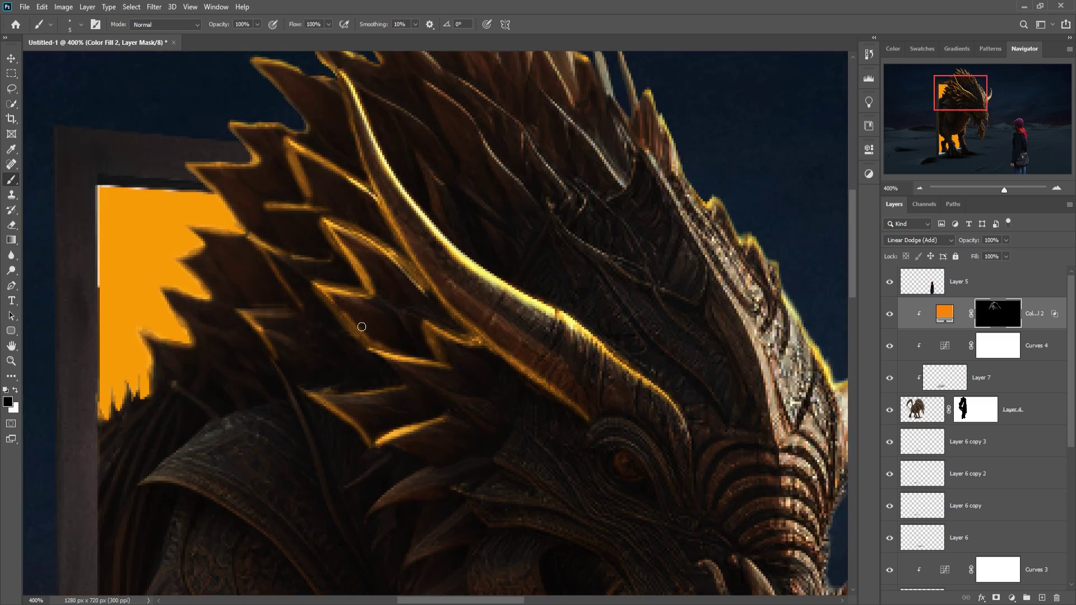
drag(360, 327, 316, 290)
drag(326, 216, 444, 306)
drag(476, 344, 444, 364)
- Paint orange rim light along the edge of the creature's upper shoulder armour plate
key(x)
mouse_move(140, 483)
mouse_down()
mouse_move(246, 418)
mouse_move(208, 280)
mouse_up()
drag(80, 313, 316, 524)
key(x)
mouse_move(106, 318)
mouse_down()
mouse_move(196, 352)
mouse_move(305, 500)
mouse_up()
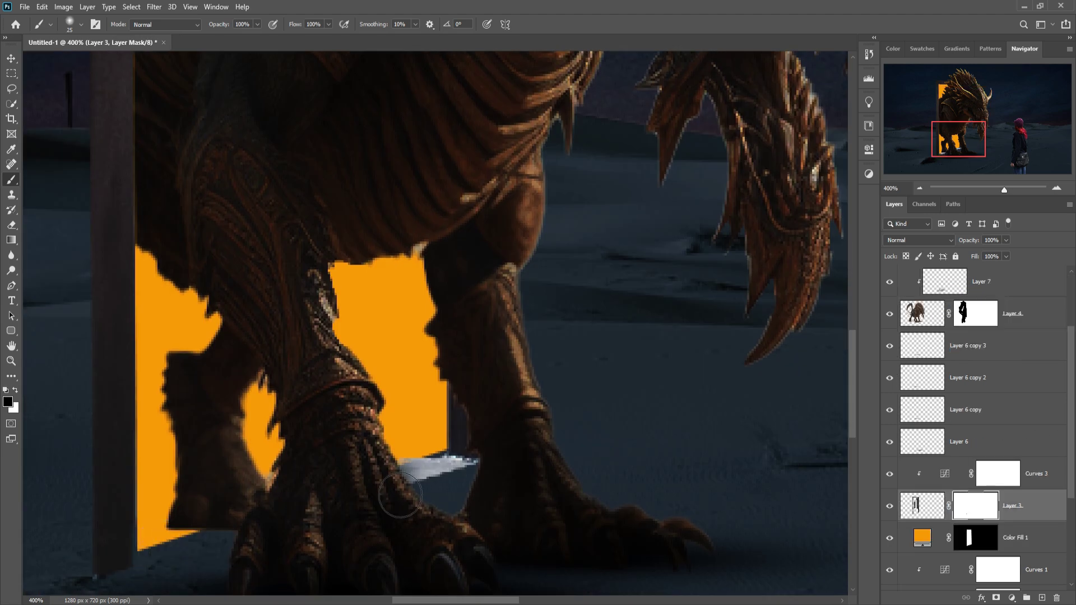
- Hide the pale leftover patch at the door's base by painting black on the door layer's mask
drag(437, 449, 497, 475)
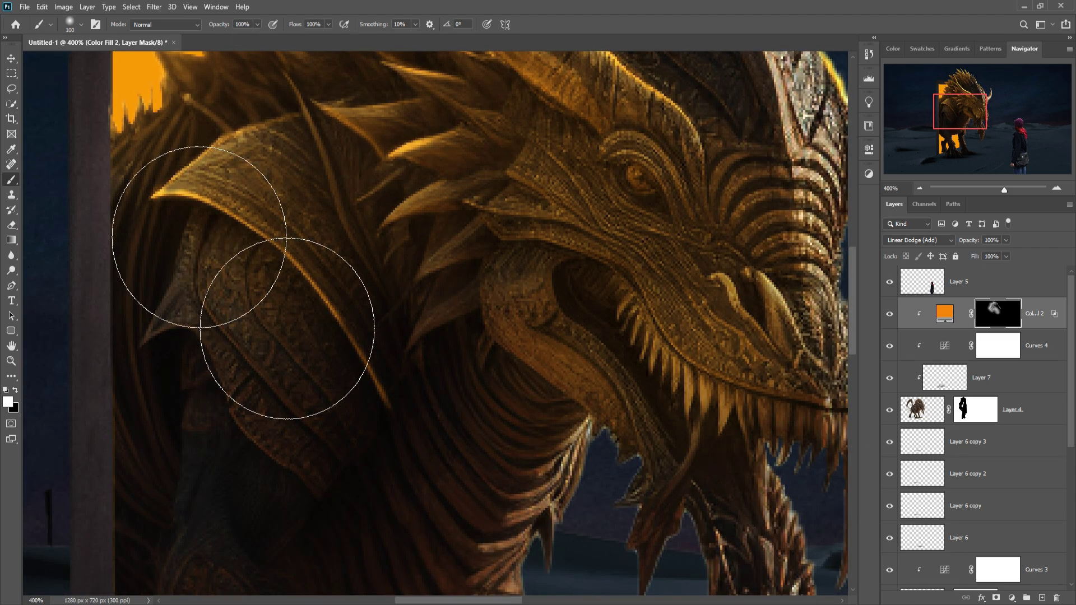
- Paint rim light around the lower shoulder plate's edge on the creature's orange fill mask and soften its inner side with black
key(bracketleft)
key(bracketleft)
key(bracketleft)
key(bracketleft)
key(bracketleft)
key(bracketleft)
key(bracketleft)
key(bracketleft)
key(bracketleft)
key(bracketleft)
key(bracketleft)
key(bracketleft)
key(bracketleft)
key(bracketleft)
drag(194, 210, 144, 341)
drag(144, 341, 322, 496)
key(x)
drag(172, 264, 140, 335)
drag(190, 337, 219, 385)
key(bracketright)
key(bracketright)
key(bracketright)
key(bracketright)
key(bracketright)
key(bracketright)
key(bracketright)
key(bracketright)
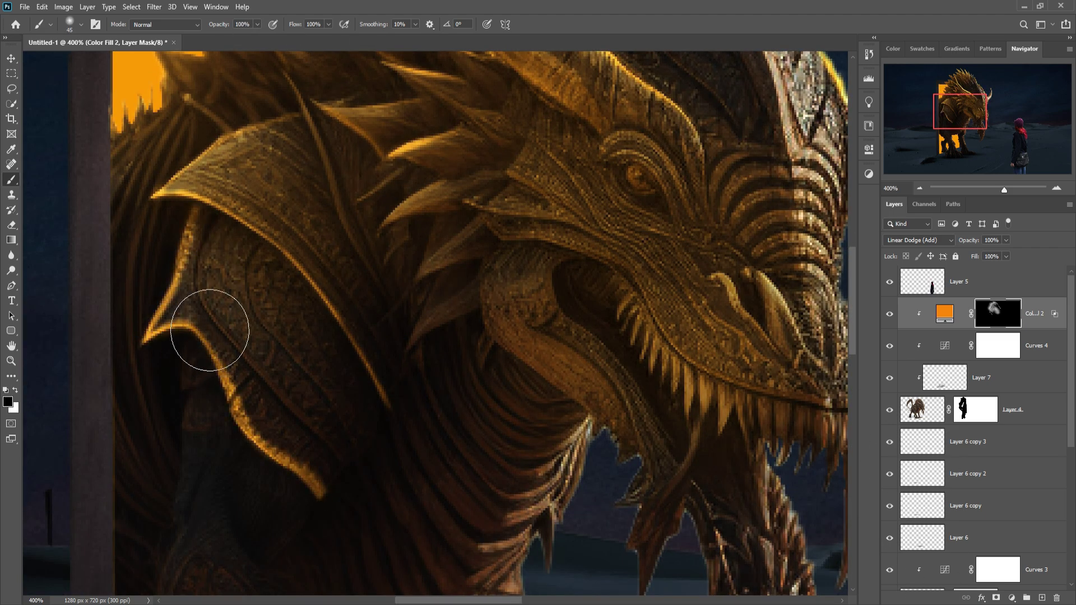
- Brush orange light down the outer side of the creature's near foreleg on the fill mask
key(bracketleft)
key(bracketleft)
key(bracketleft)
key(bracketleft)
key(bracketleft)
key(bracketleft)
key(x)
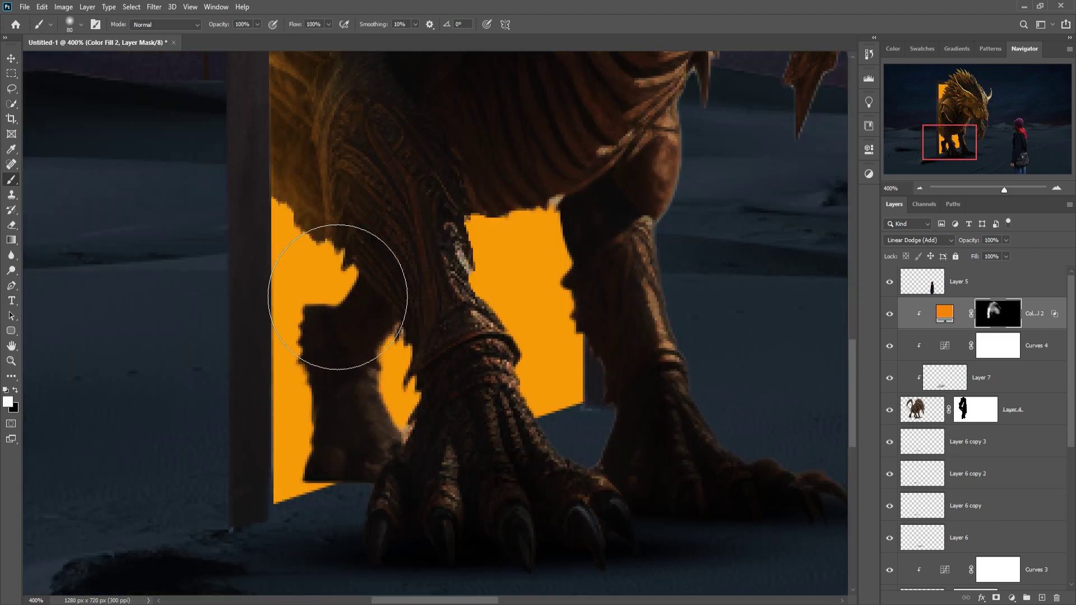
mouse_move(338, 65)
mouse_down()
mouse_move(336, 237)
mouse_move(419, 371)
mouse_up()
drag(420, 373, 395, 459)
click(15, 390)
click(15, 390)
mouse_move(359, 277)
mouse_down()
mouse_move(307, 479)
mouse_move(359, 285)
mouse_up()
- Brush soft orange light along the belly's underside and down the far foreleg with a larger brush
key(bracketright)
key(bracketright)
key(bracketright)
key(bracketright)
key(bracketright)
key(bracketright)
key(bracketright)
key(bracketright)
key(bracketright)
key(bracketright)
key(bracketright)
key(bracketright)
key(bracketright)
key(bracketright)
drag(482, 224, 634, 151)
drag(482, 292, 583, 470)
- Add orange rim light to the far foreleg's outer edge, the chest folds and the chin spikes with a smaller brush
key(bracketleft)
key(bracketleft)
key(bracketleft)
key(bracketleft)
key(bracketleft)
drag(659, 241, 779, 468)
drag(801, 116, 731, 423)
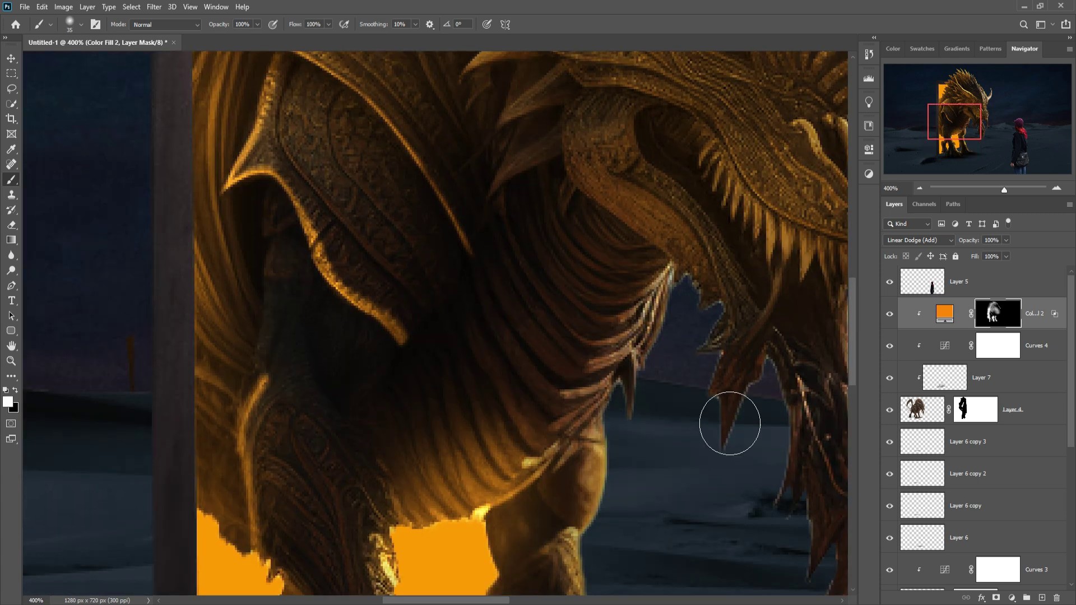
drag(675, 266, 608, 440)
drag(771, 526, 685, 349)
- Add an Exposure adjustment clipped to the creature, raise its exposure and invert its mask to black
click(1012, 598)
click(1007, 459)
drag(774, 212, 796, 212)
click(772, 341)
key(ctrl+i)
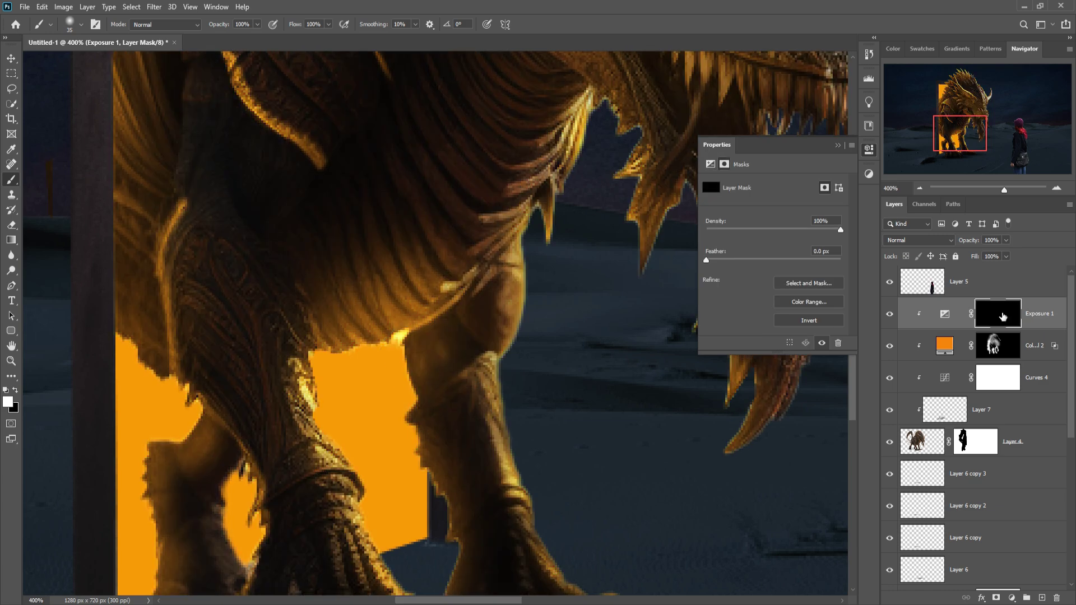
key(ctrl+minus)
key(ctrl+minus)
click(850, 139)
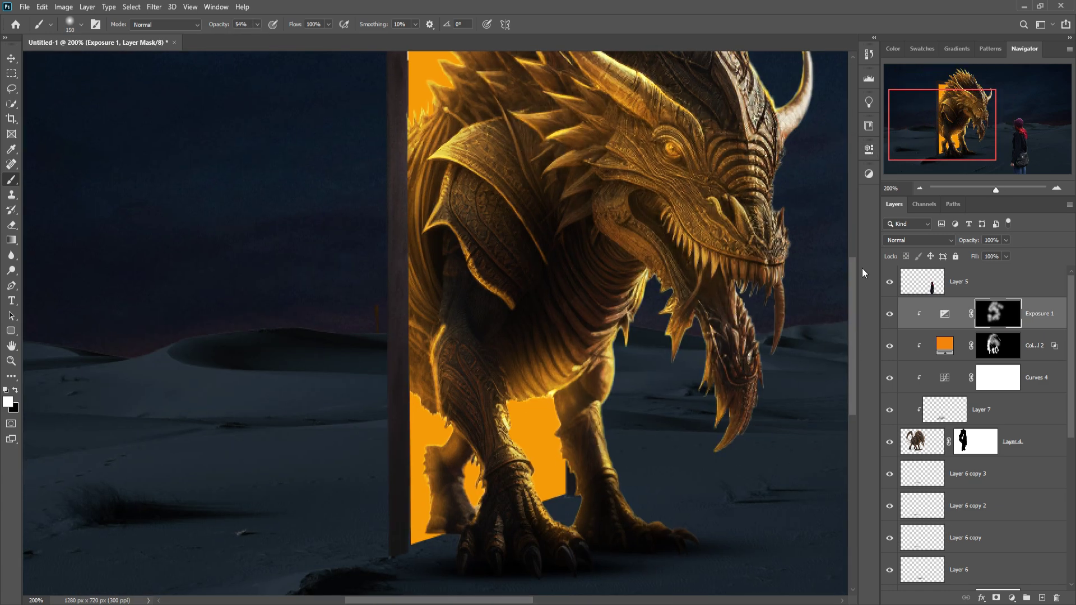
- Paint a soft glow in the door's orange at 30% opacity on a new layer above the creature, and mask it off the creature's body
click(945, 346)
click(1042, 598)
drag(1009, 346, 1012, 302)
click(8, 402)
click(533, 437)
click(913, 138)
key(ctrl+minus)
key(ctrl+minus)
drag(258, 24, 243, 39)
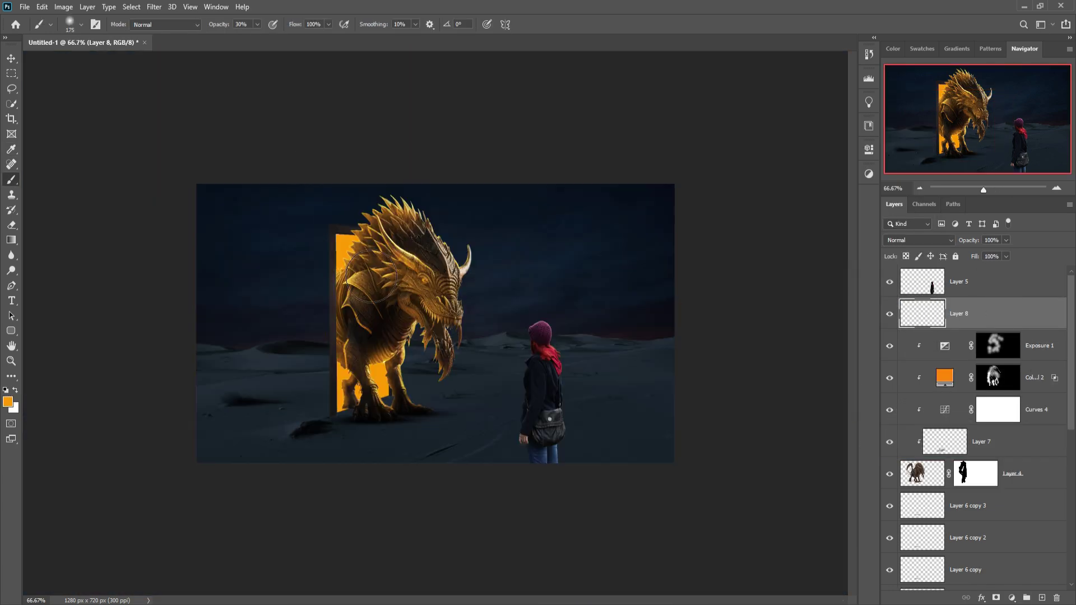
drag(345, 241, 359, 387)
click(996, 598)
mouse_move(367, 269)
mouse_down()
mouse_move(364, 387)
mouse_move(368, 364)
mouse_up()
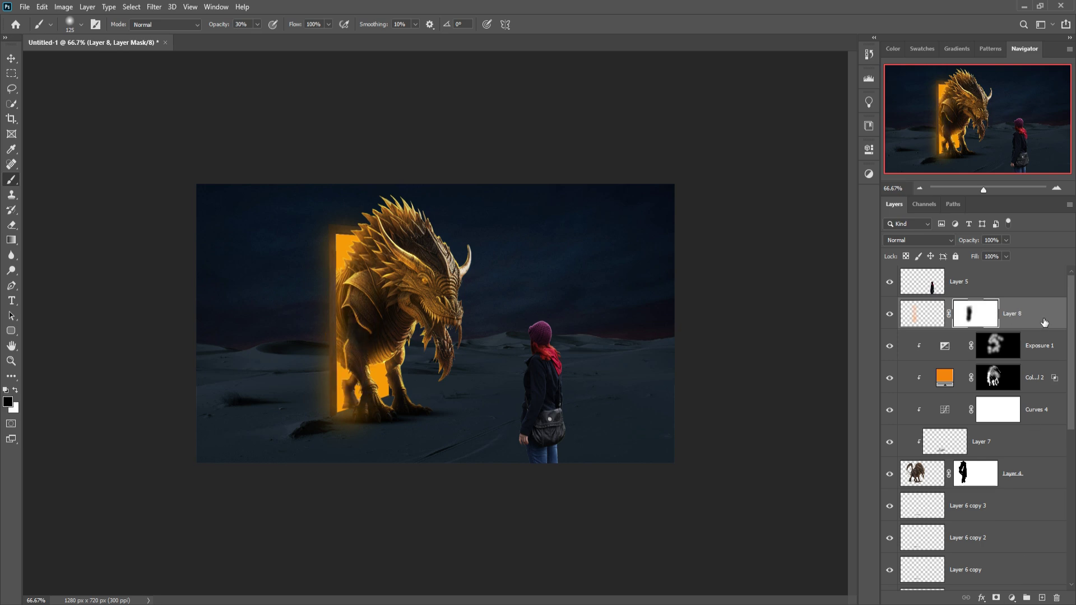
- Dab an orange light spot on a new layer beneath the creature and stretch it across the canvas width
click(1042, 598)
click(406, 416)
click(402, 419)
drag(965, 314, 964, 522)
key(v)
drag(447, 408, 675, 410)
drag(341, 409, 196, 409)
key(Return)
- Set the ground light's blend mode to Linear Dodge (Add) and adjust its placement on the sand before the creature
click(919, 241)
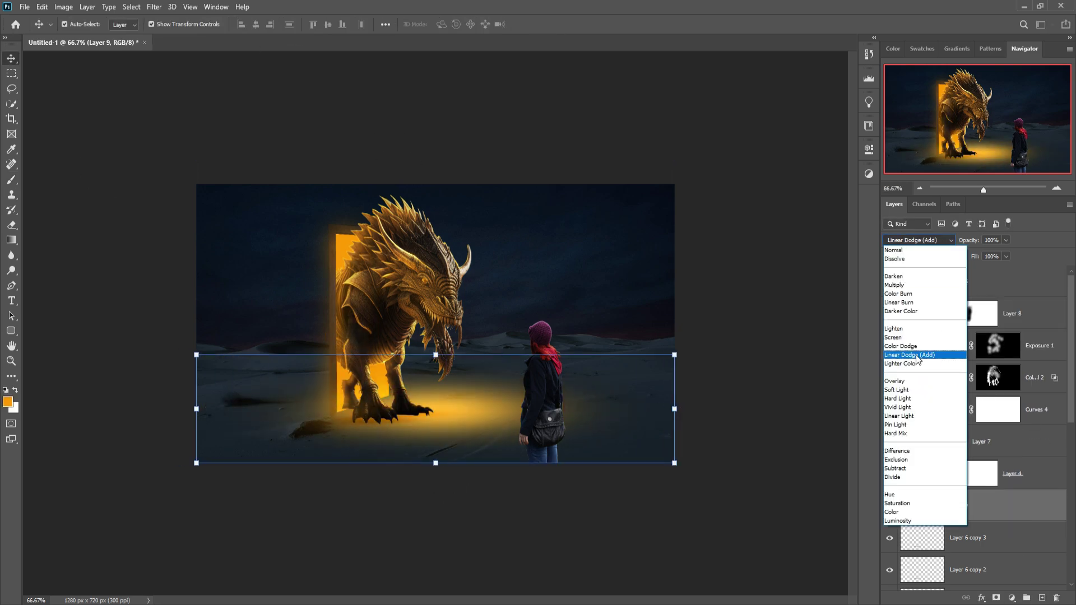
click(909, 355)
drag(674, 409, 662, 457)
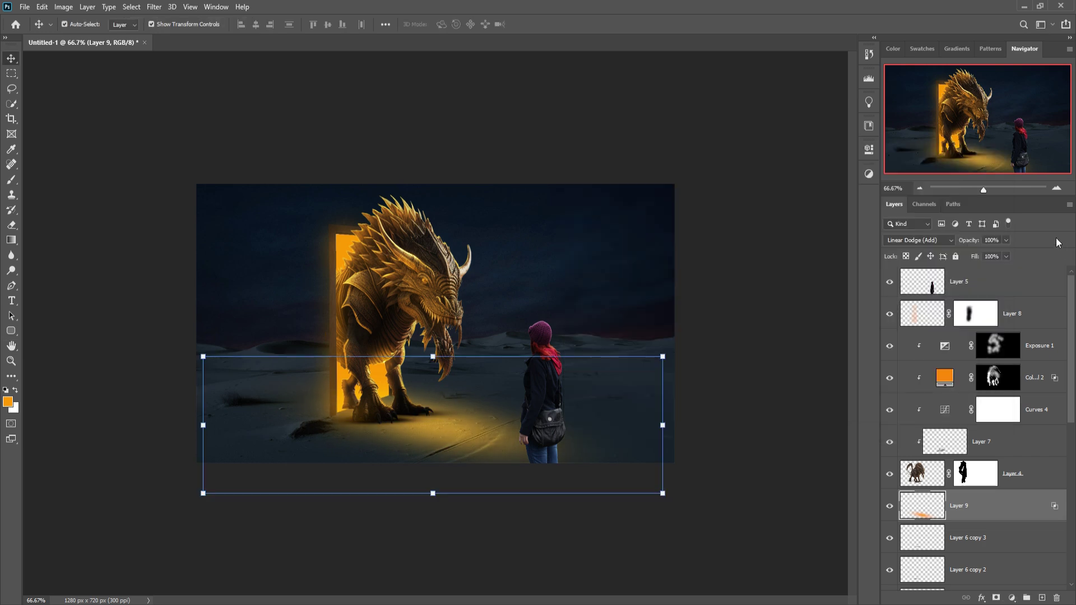
- Add an empty layer clipped to the woman's layer and set its blend mode to Linear Dodge (Add)
click(1040, 281)
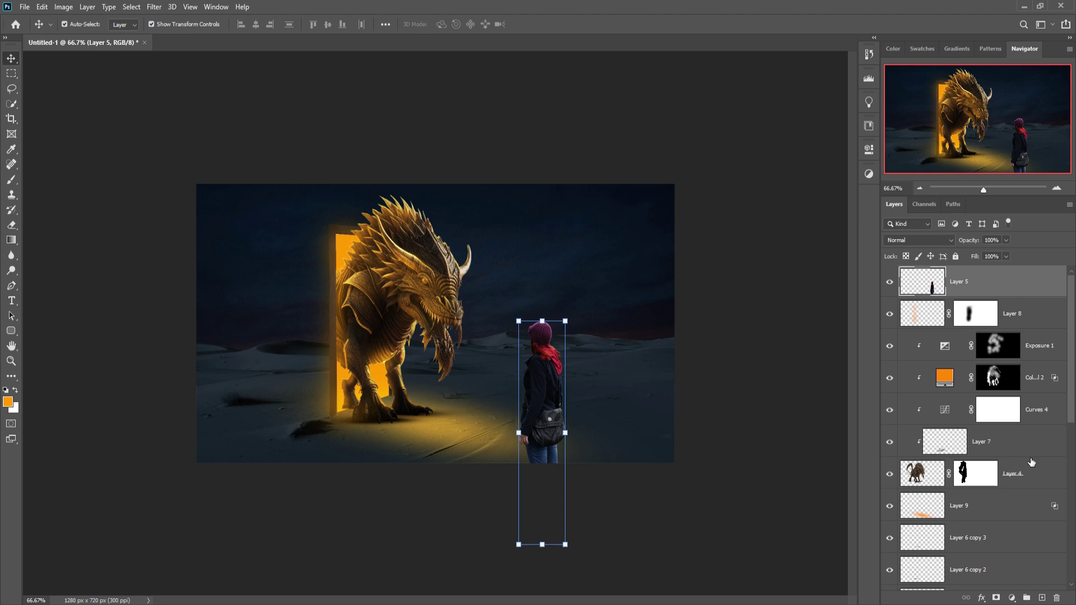
click(1042, 598)
right_click(993, 277)
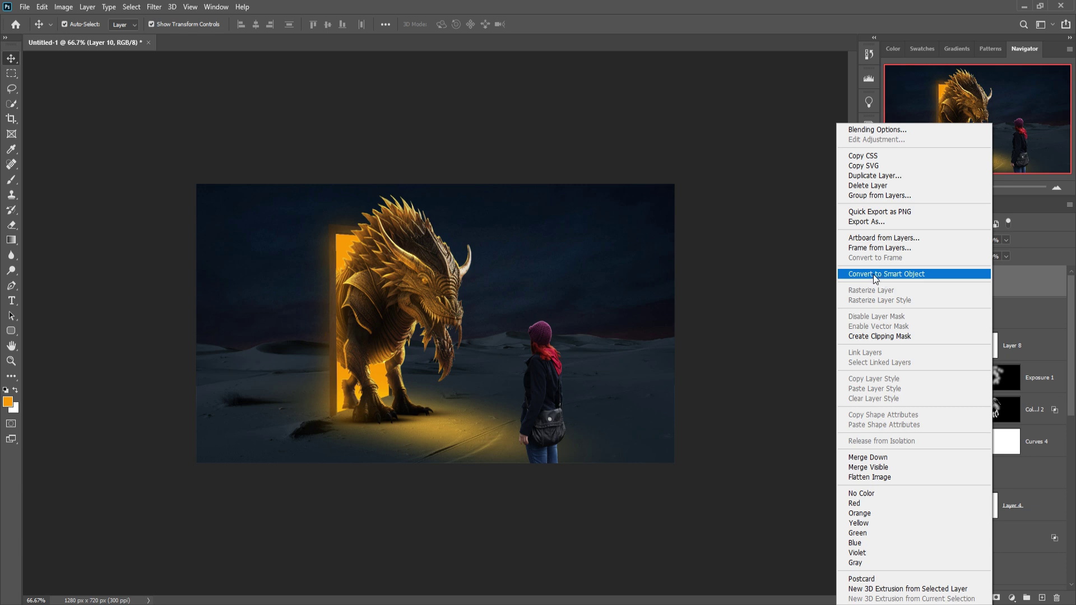
click(880, 336)
click(930, 242)
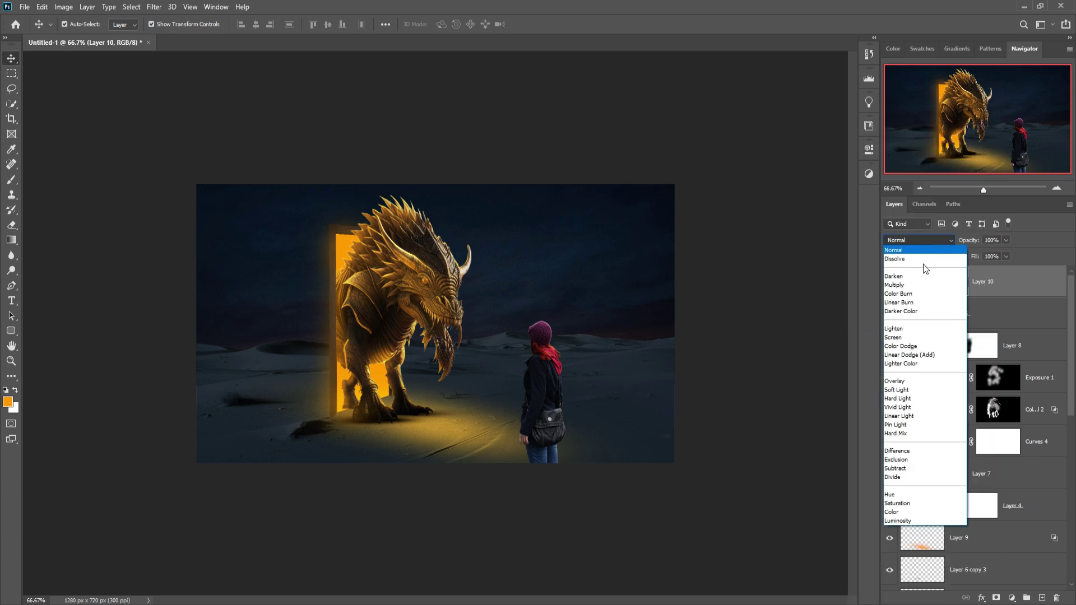
click(909, 355)
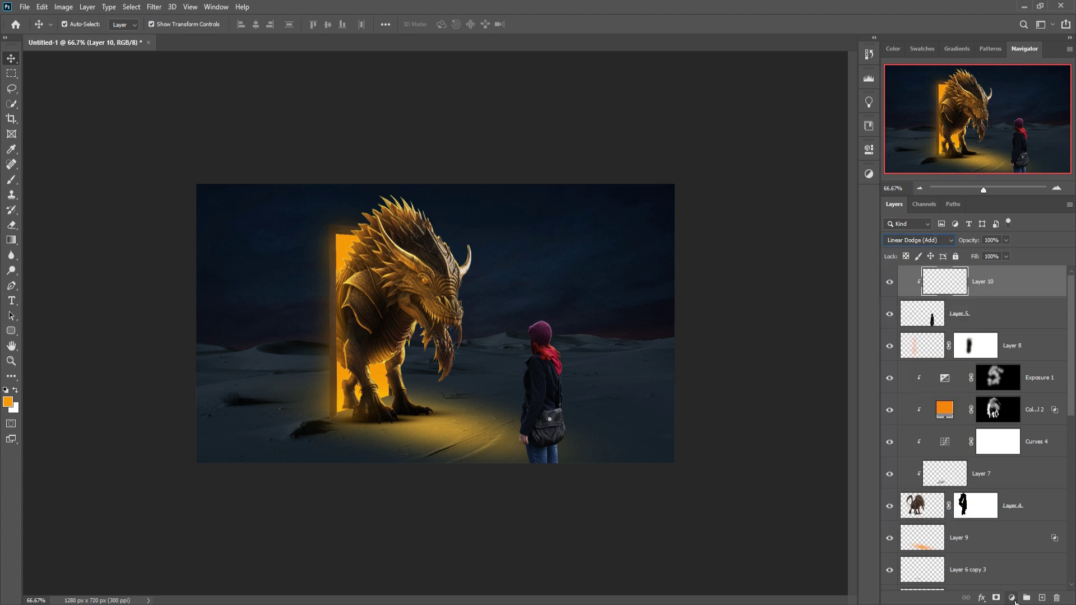
- Replace the empty clipped layer above the woman with an orange Solid Color fill
click(1011, 598)
click(1015, 394)
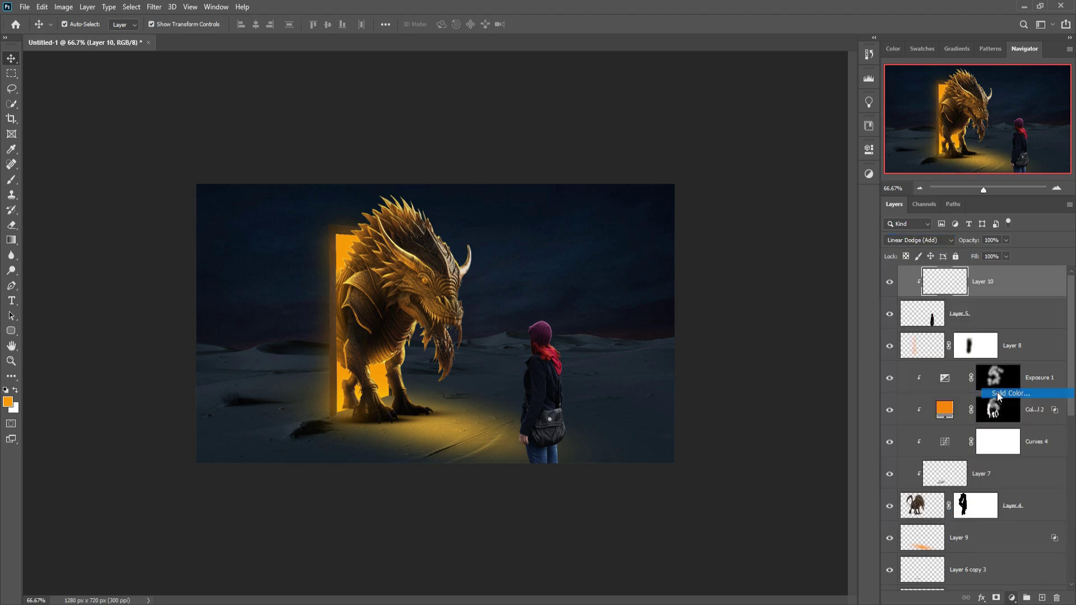
click(877, 149)
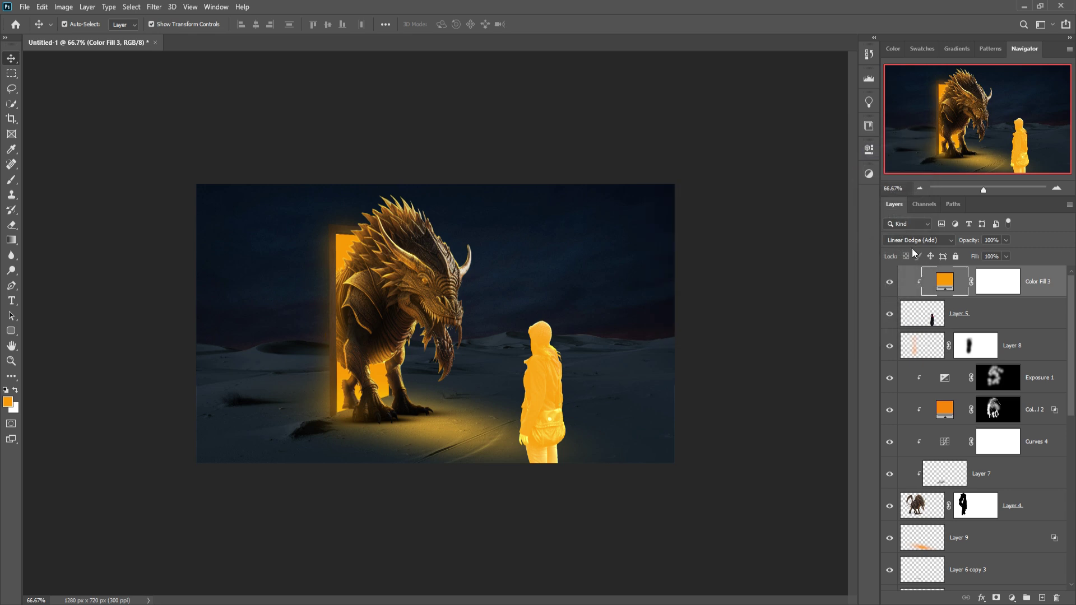
- Split the dark Underlying Layer slider in the woman's orange fill's Blend If options to 0 / 24
right_click(933, 282)
click(958, 290)
drag(724, 383, 738, 383)
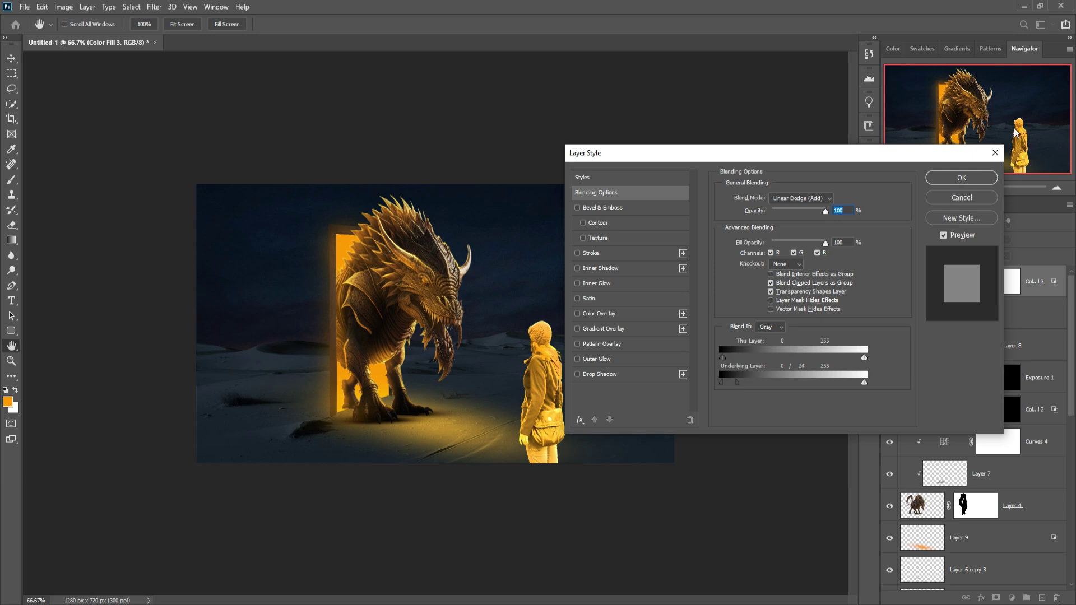
click(961, 178)
- Invert the mask of the woman's orange fill to black and switch to the Brush tool with white as foreground
click(1003, 277)
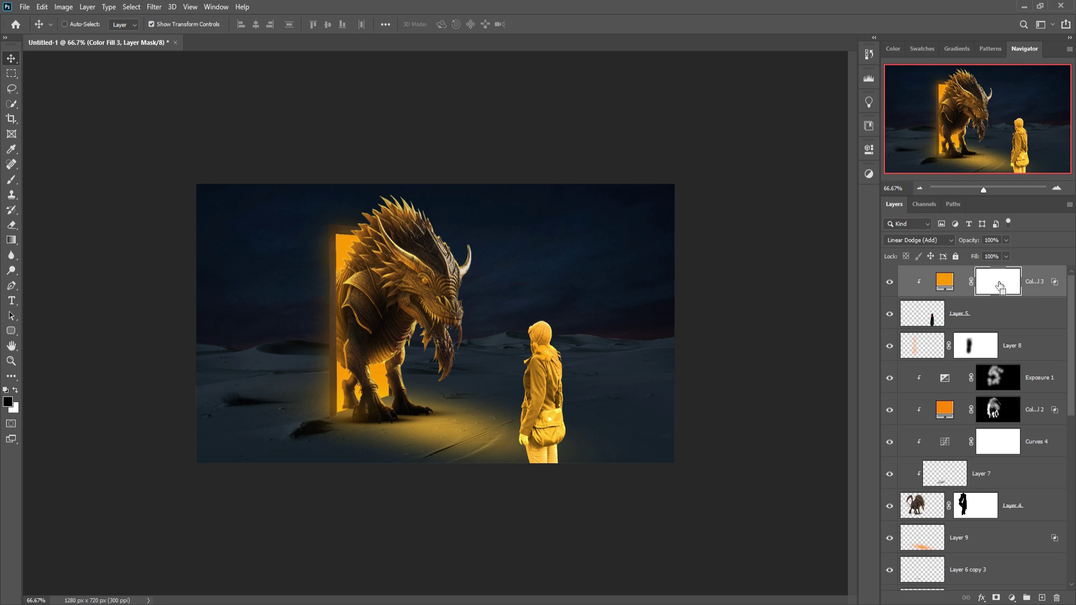
key(ctrl+i)
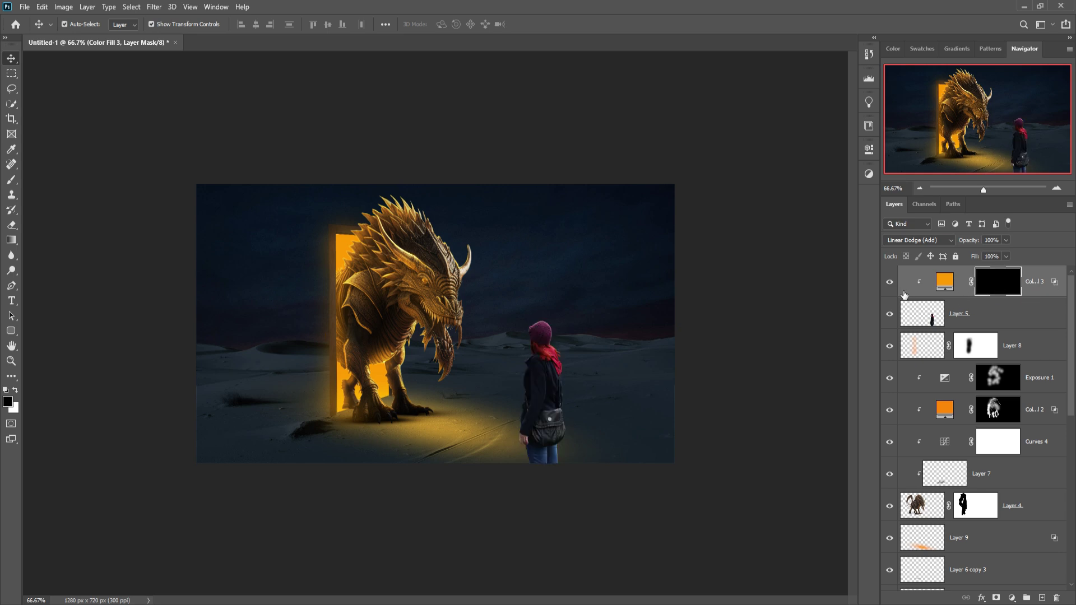
key(ctrl+plus)
key(ctrl+plus)
key(ctrl+plus)
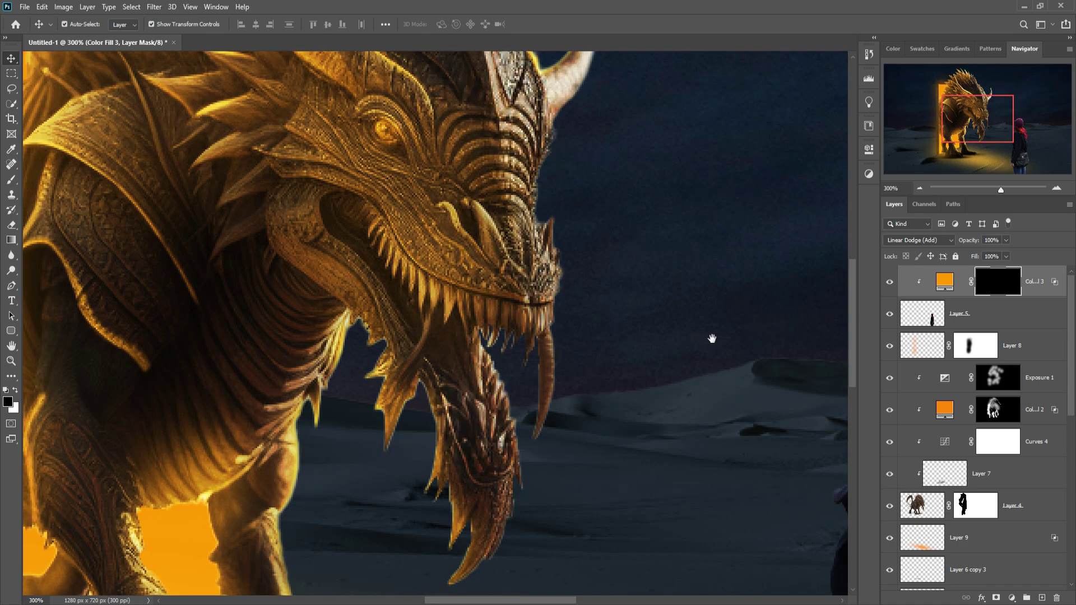
drag(712, 339, 327, 259)
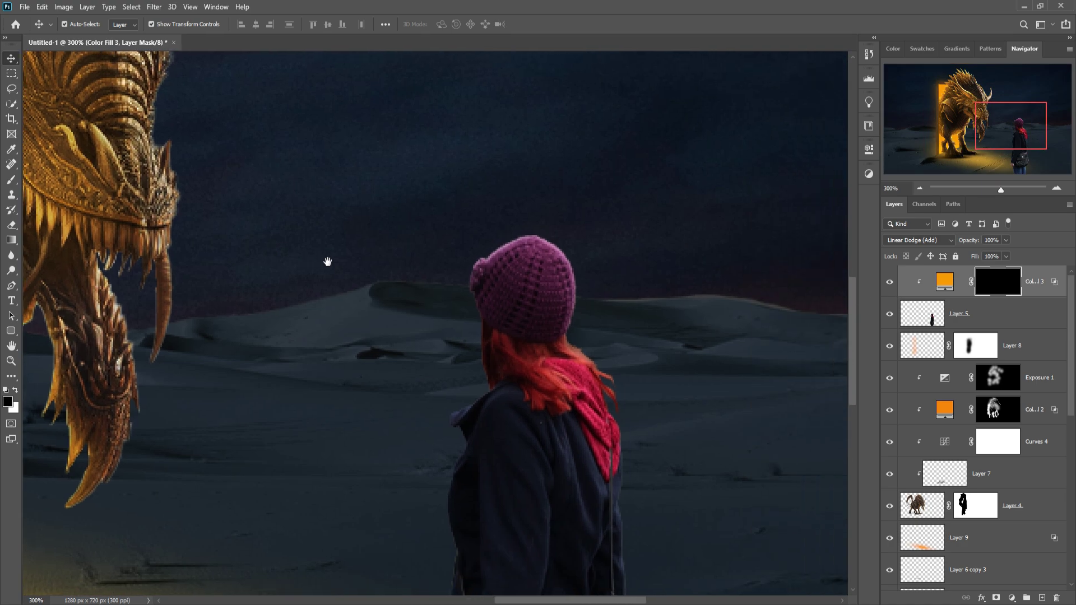
click(11, 179)
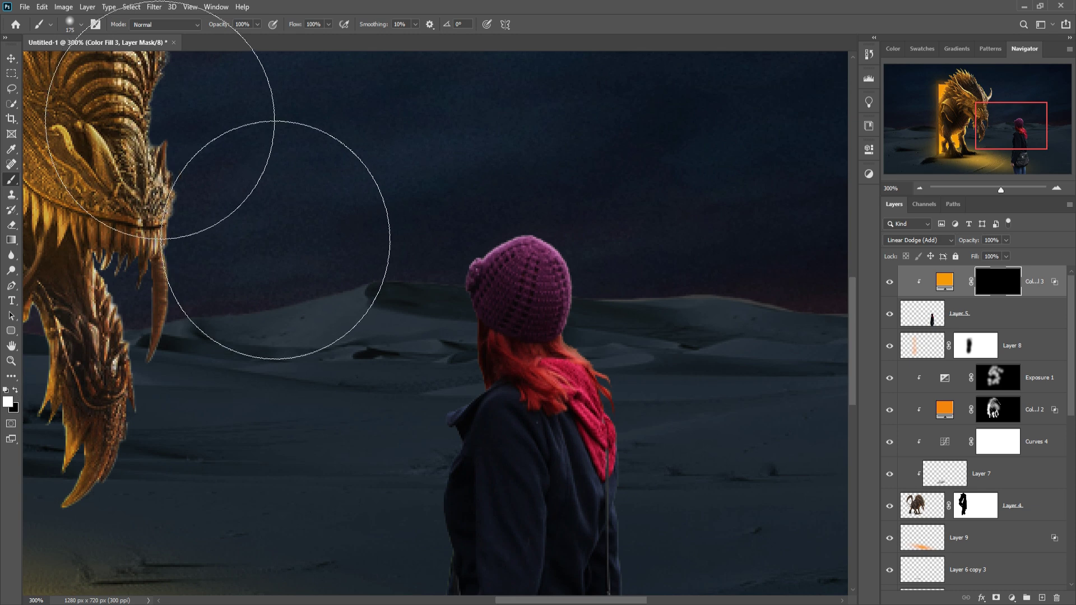
- Paint a thin white rim on the orange fill's mask along the woman's door-facing edge, from hat to jeans, with a 9 px brush
key(bracketleft)
key(bracketleft)
key(bracketleft)
key(bracketleft)
key(bracketleft)
key(bracketleft)
key(bracketleft)
key(bracketleft)
key(bracketleft)
key(bracketleft)
key(bracketleft)
key(bracketleft)
key(bracketleft)
key(bracketleft)
key(bracketleft)
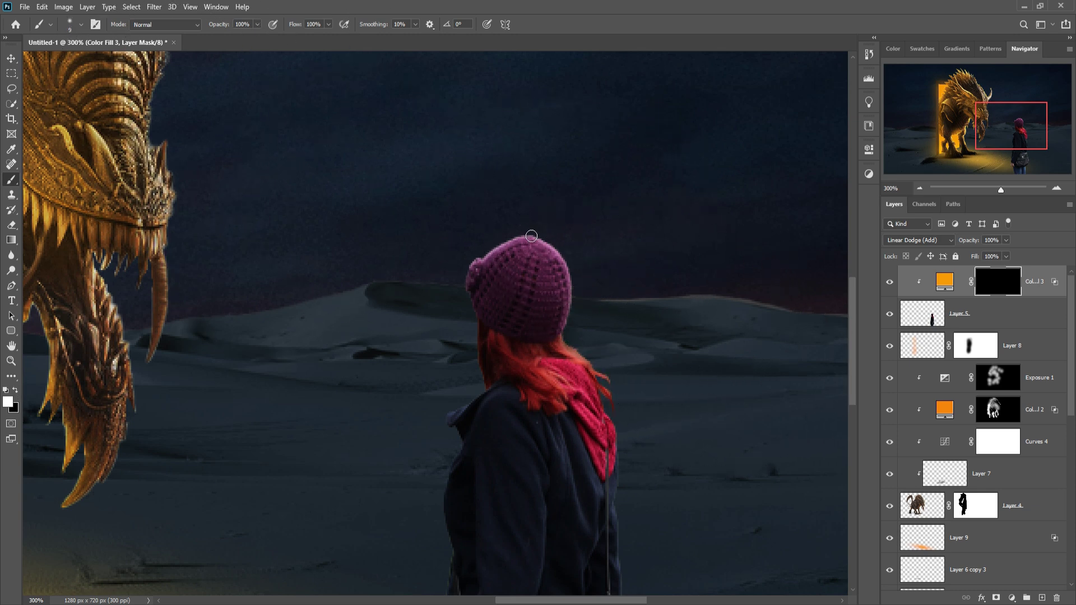
mouse_move(536, 237)
mouse_down()
mouse_move(502, 248)
mouse_move(548, 242)
mouse_move(470, 307)
mouse_move(461, 449)
mouse_move(442, 525)
mouse_move(452, 552)
mouse_up()
scroll(464, 442, down, 5)
mouse_move(473, 255)
mouse_down()
mouse_move(447, 429)
mouse_move(503, 550)
mouse_up()
- Paint a thin rim of orange light along the door-facing edge of the woman's sleeve on the fill's mask
mouse_move(512, 126)
mouse_down()
mouse_move(509, 291)
mouse_move(474, 381)
mouse_up()
mouse_move(522, 136)
mouse_down()
mouse_move(527, 291)
mouse_move(471, 386)
mouse_up()
drag(501, 297, 506, 147)
drag(506, 265, 492, 334)
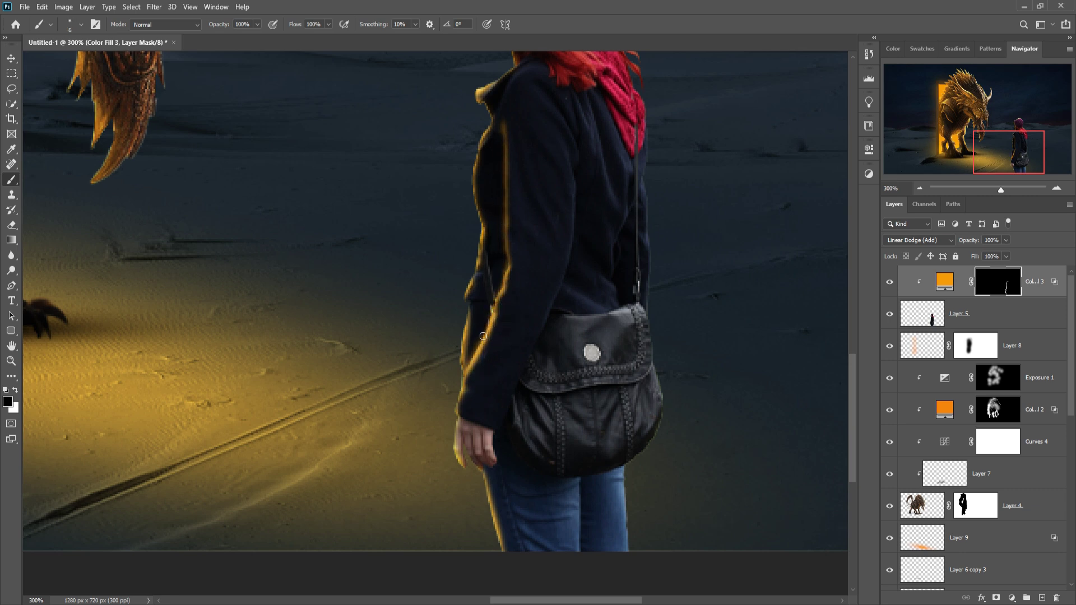
- Trim the inner side of the sleeve's orange rim on the mask by painting with black
click(15, 392)
drag(508, 117, 518, 270)
mouse_move(517, 115)
mouse_down()
mouse_move(523, 255)
mouse_move(512, 263)
mouse_up()
key(v)
click(517, 147)
key(b)
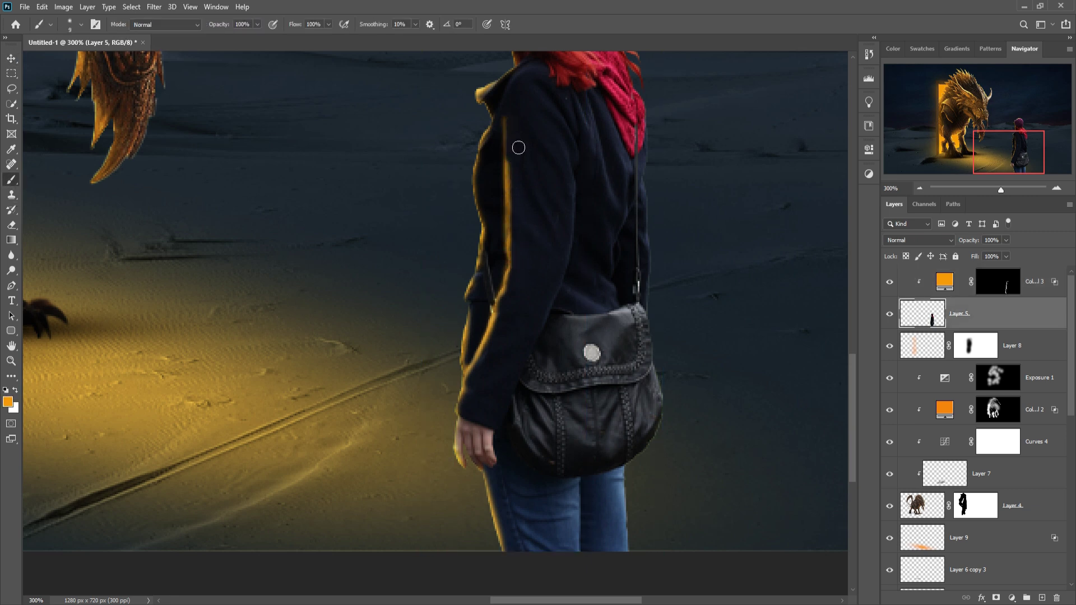
- Paint a soft orange glow over the woman's door-facing side on the fill's mask using a 50 px brush at 31% opacity
key(bracketright)
key(bracketright)
key(bracketright)
key(bracketright)
key(bracketright)
key(bracketright)
key(bracketright)
key(bracketright)
key(bracketright)
key(bracketright)
click(257, 25)
drag(259, 41, 224, 41)
click(466, 106)
key(ctrl+z)
key(ctrl+z)
mouse_move(497, 127)
mouse_down()
mouse_move(519, 120)
mouse_move(478, 240)
mouse_up()
click(15, 391)
mouse_move(483, 316)
mouse_down()
mouse_move(471, 432)
mouse_move(555, 210)
mouse_move(481, 447)
mouse_move(532, 601)
mouse_up()
scroll(613, 241, up, 5)
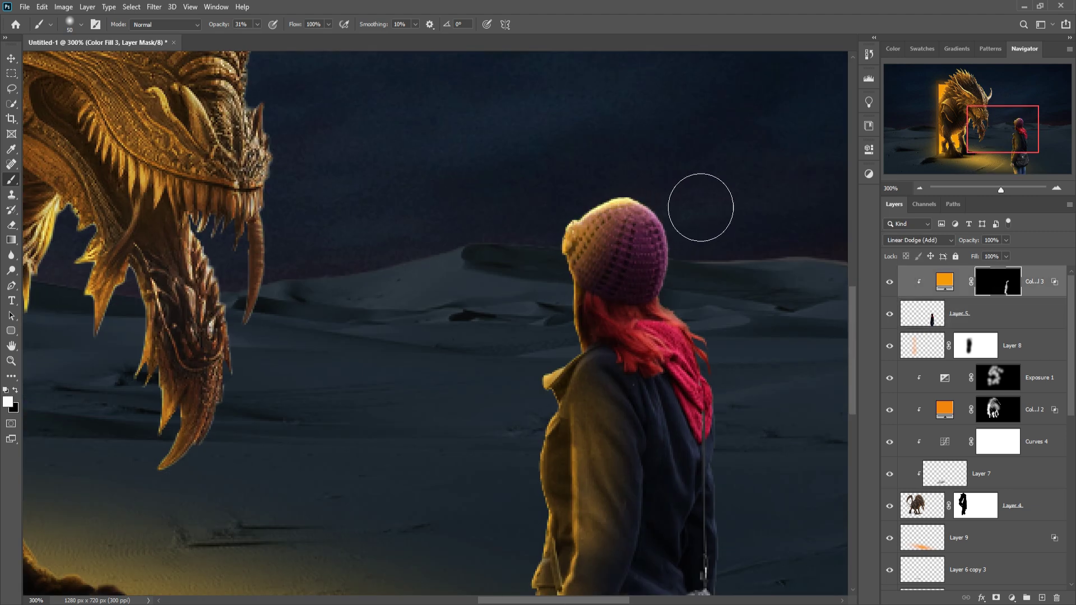
- Add a Curves adjustment clipped to the woman's layer beneath her orange fill and pull the curve down slightly to darken her
key(v)
click(1014, 310)
click(1017, 598)
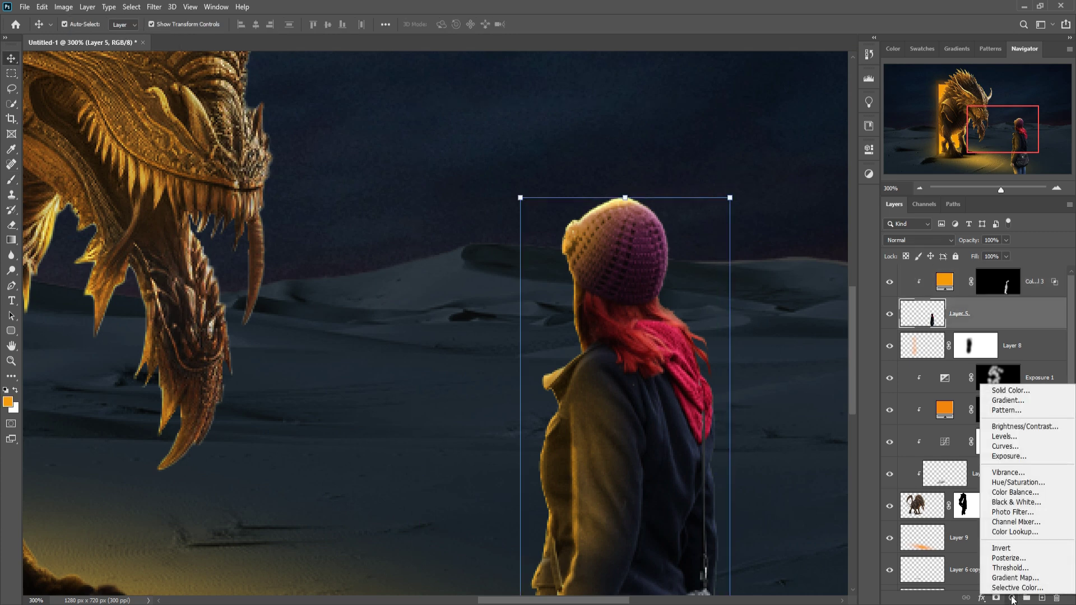
click(1003, 447)
drag(795, 259, 800, 271)
click(838, 145)
- Stamp all visible layers into a new layer above the woman's orange fill and convert it to a Smart Object
key(ctrl+minus)
key(ctrl+minus)
key(ctrl+minus)
click(1043, 308)
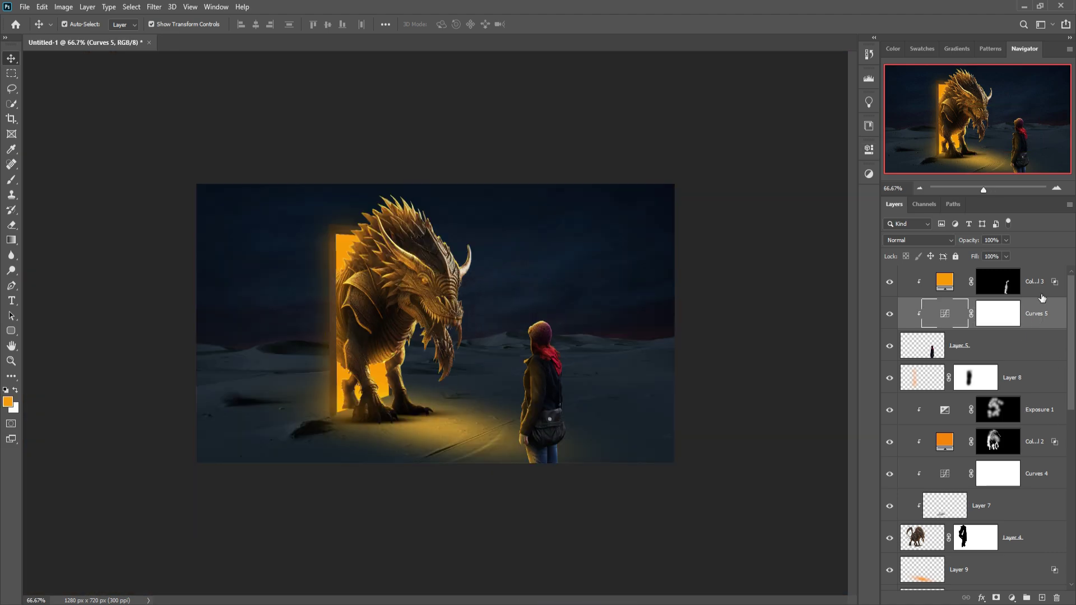
click(1039, 287)
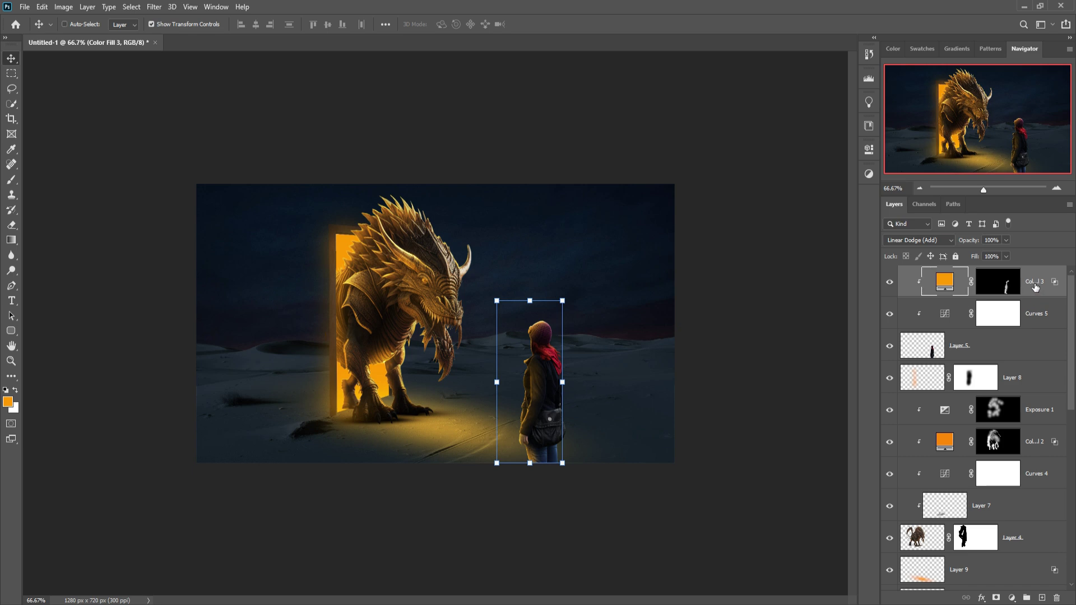
key(ctrl+shift+alt+e)
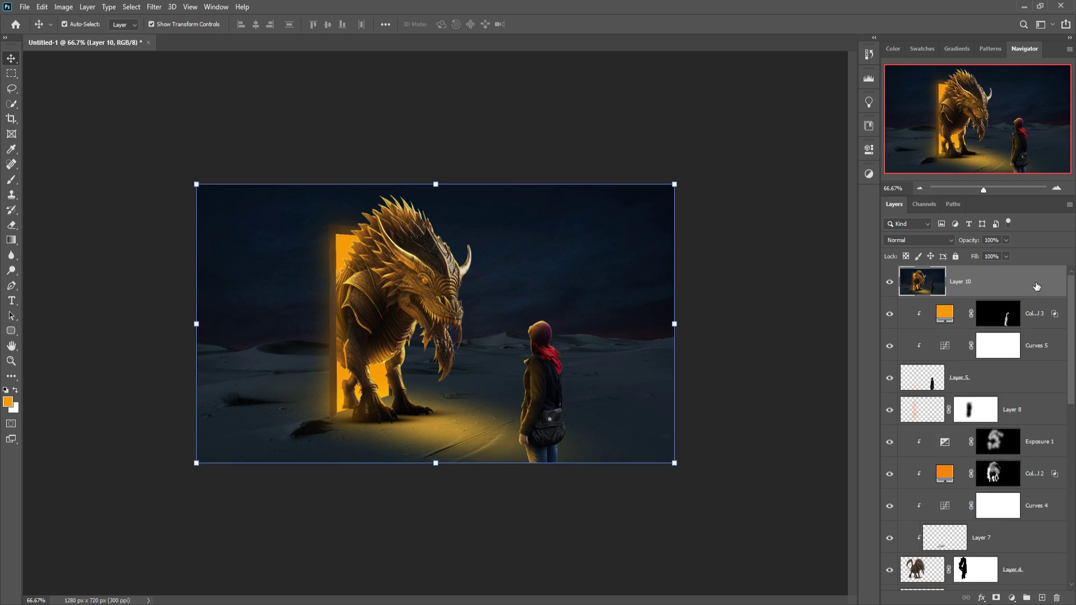
right_click(989, 284)
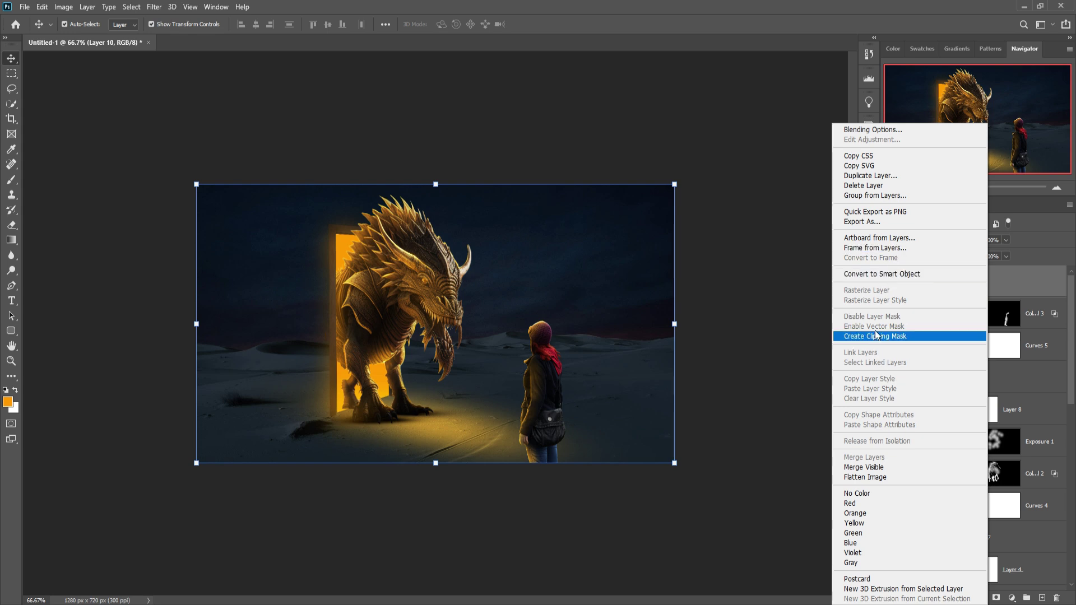
click(873, 277)
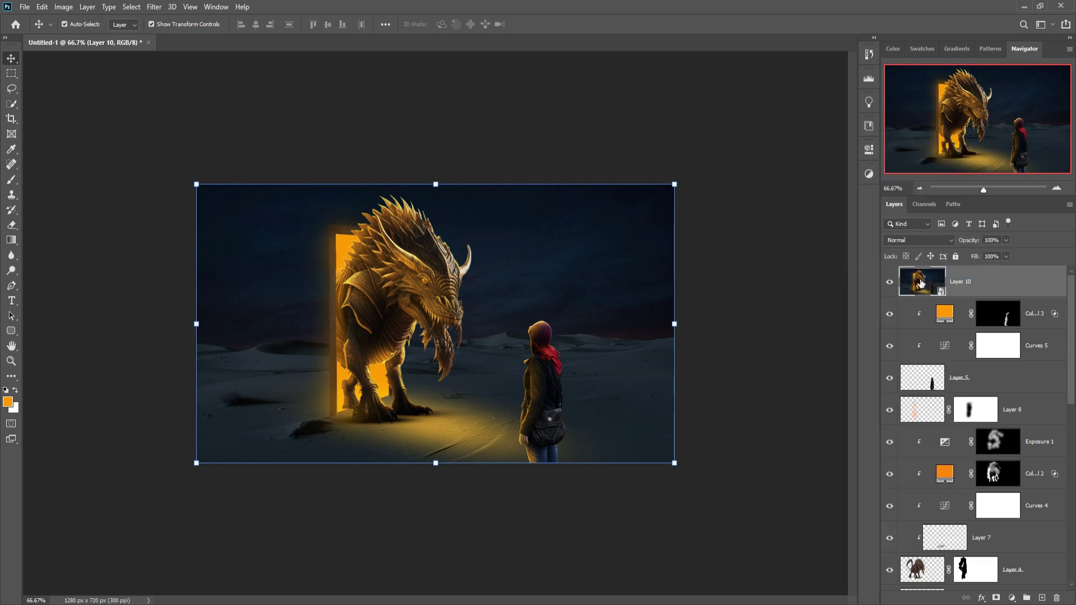
- Open the Camera Raw Filter for the stamped Smart Object
click(152, 7)
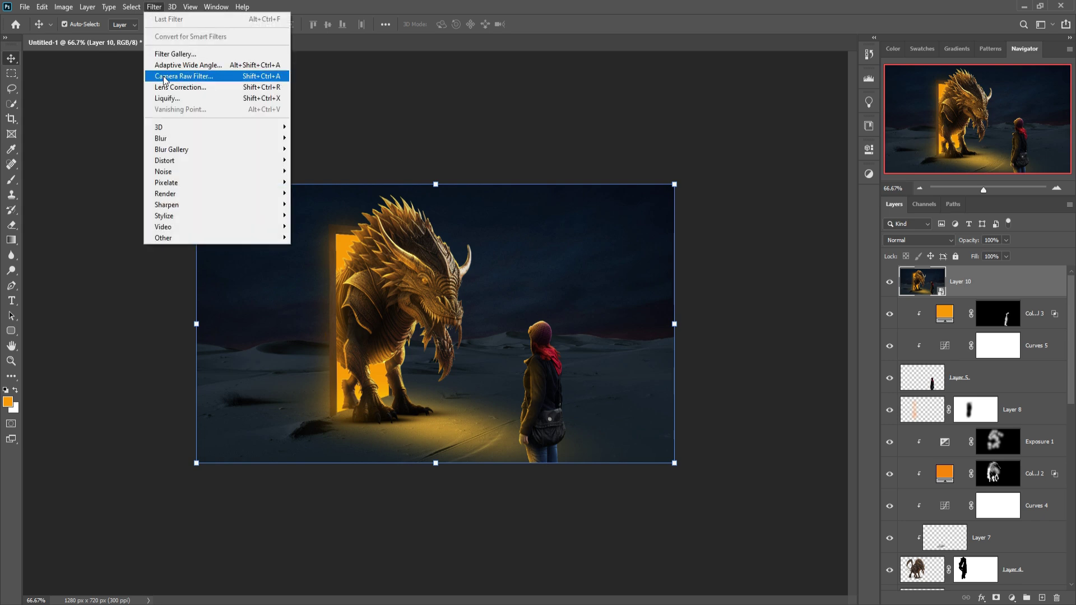
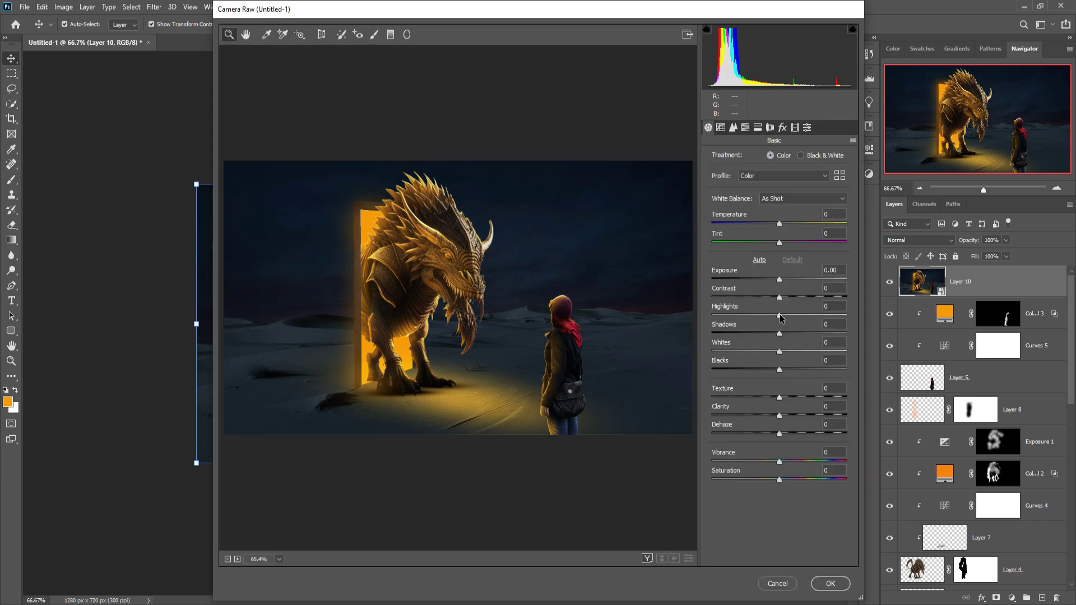
- Set the basic tones to Highlights +21, Shadows -29, Whites +3, Blacks -25 and Clarity +13, and raise the overall Saturation slightly
drag(781, 316, 763, 372)
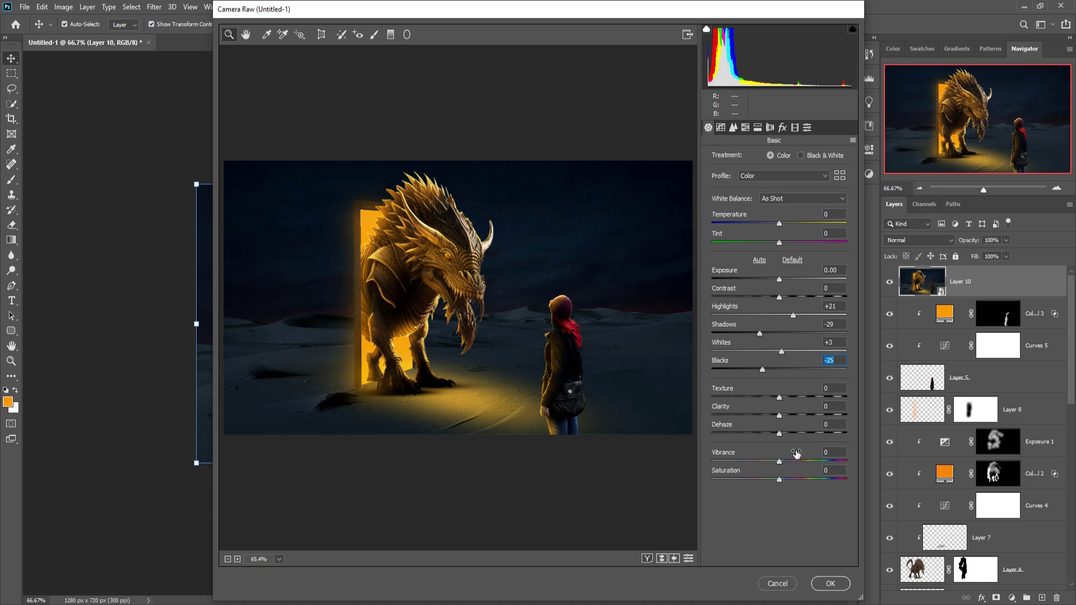
drag(779, 416, 788, 415)
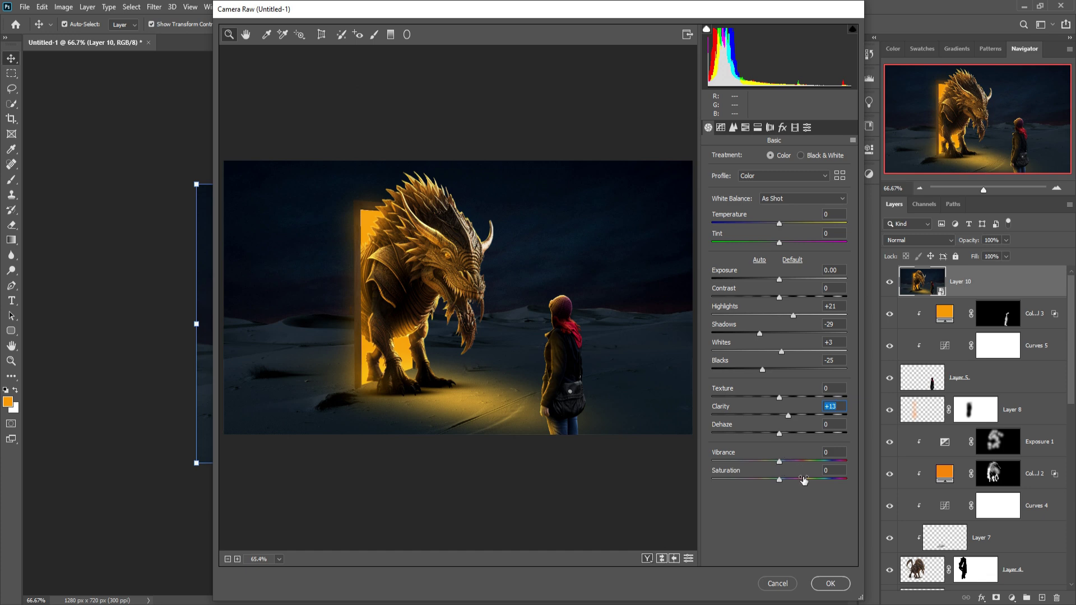
drag(779, 479, 790, 479)
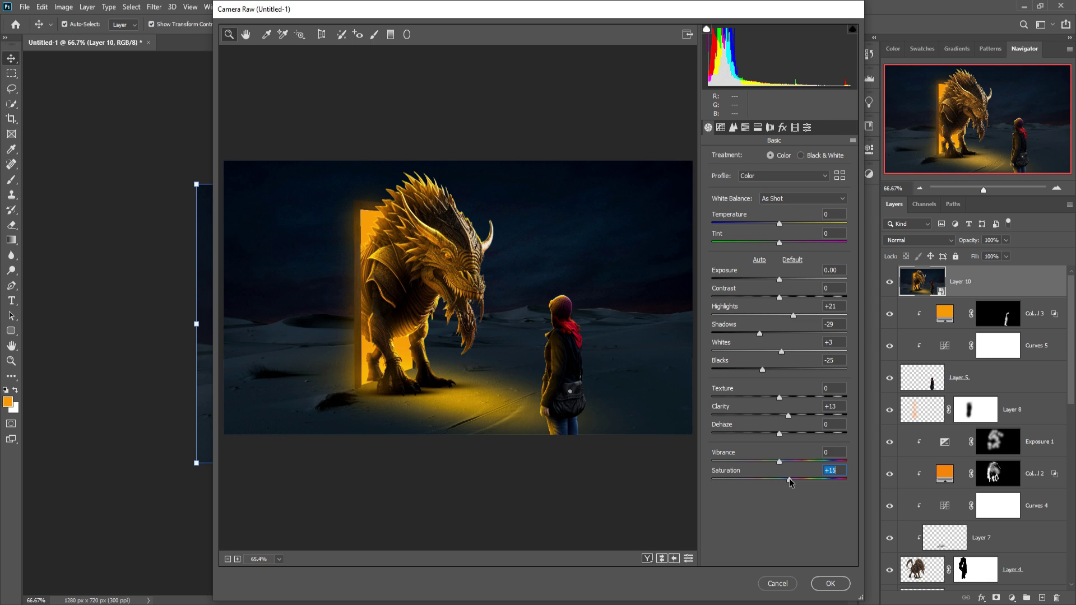
drag(789, 478, 784, 481)
- Shape the parametric tone curve with Highlights +11, Lights +11, Darks -15 and Shadows +38
click(721, 128)
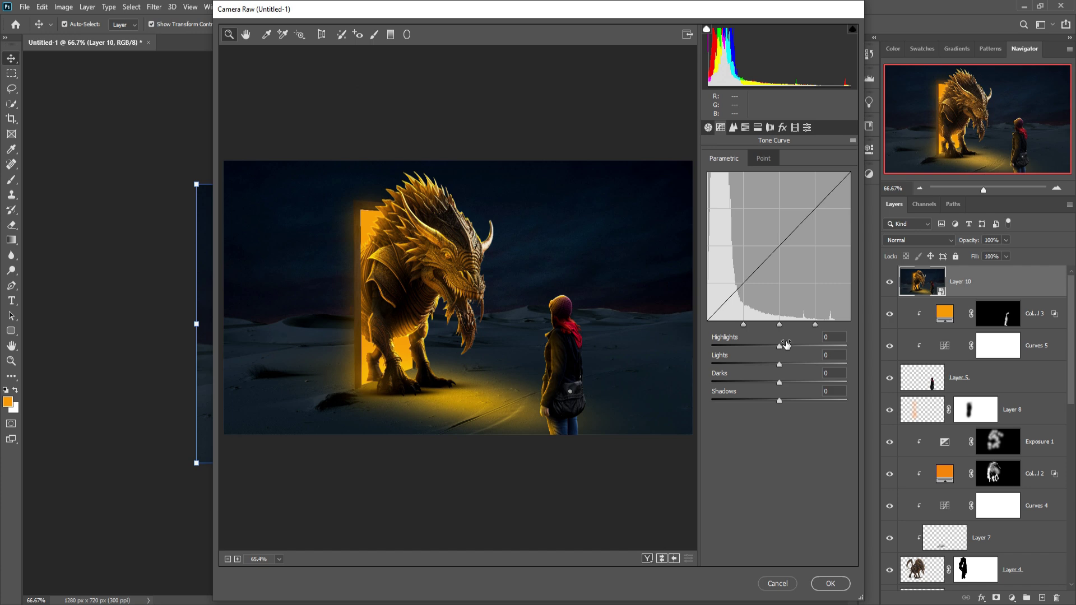
drag(787, 345, 770, 382)
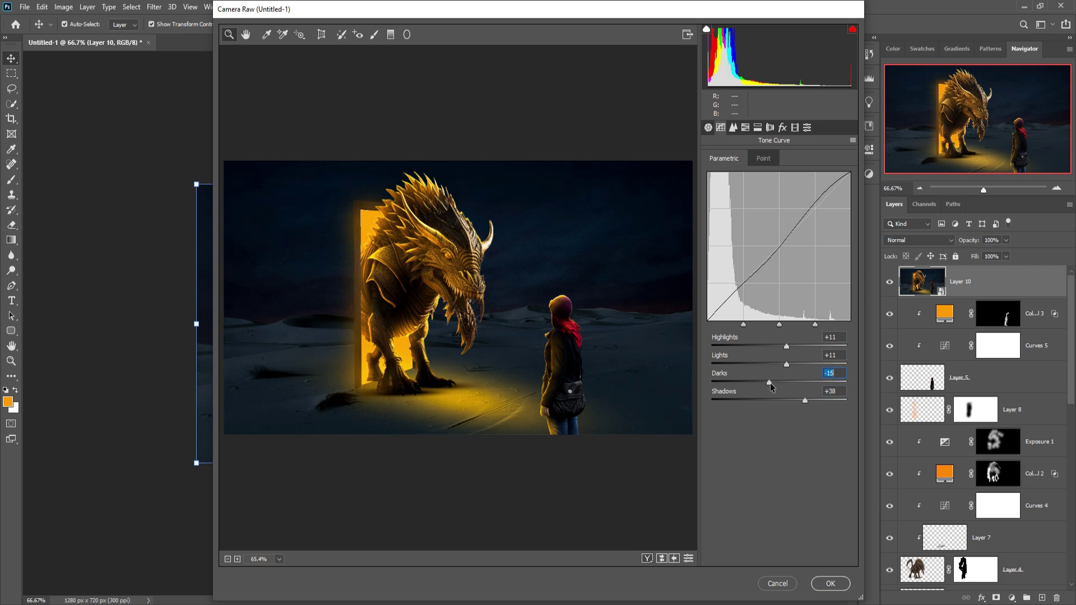
- Sharpen the image moderately and add a subtle dark post-crop vignette around its edges
click(733, 128)
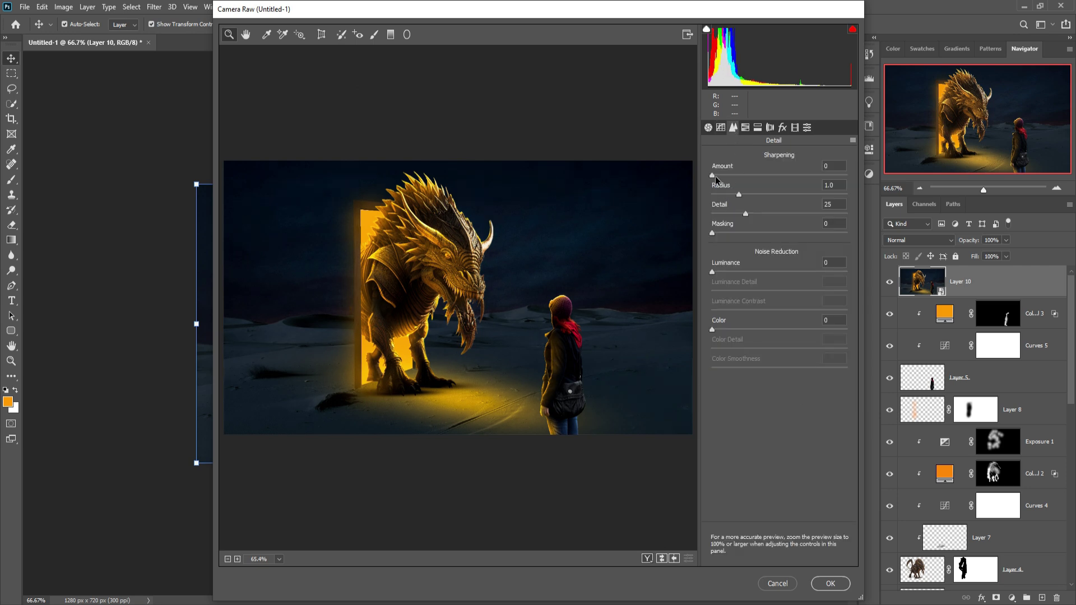
drag(715, 176, 751, 177)
click(782, 127)
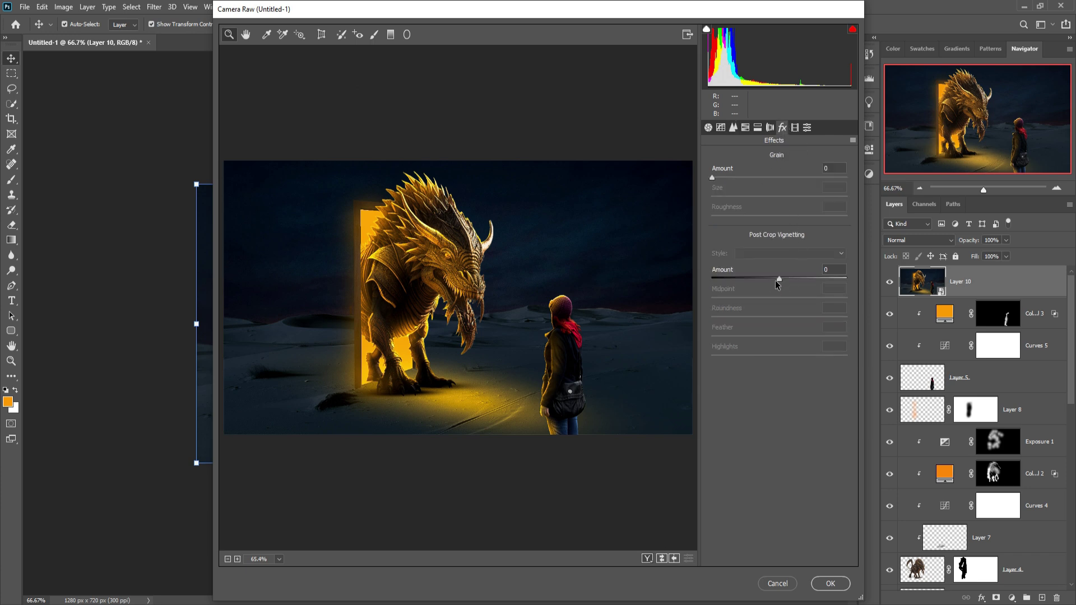
drag(776, 280, 767, 278)
- Split-tone the highlights with hue 38 and saturation 14 and the shadows with a blue hue at saturation 9, and apply the filter
click(757, 128)
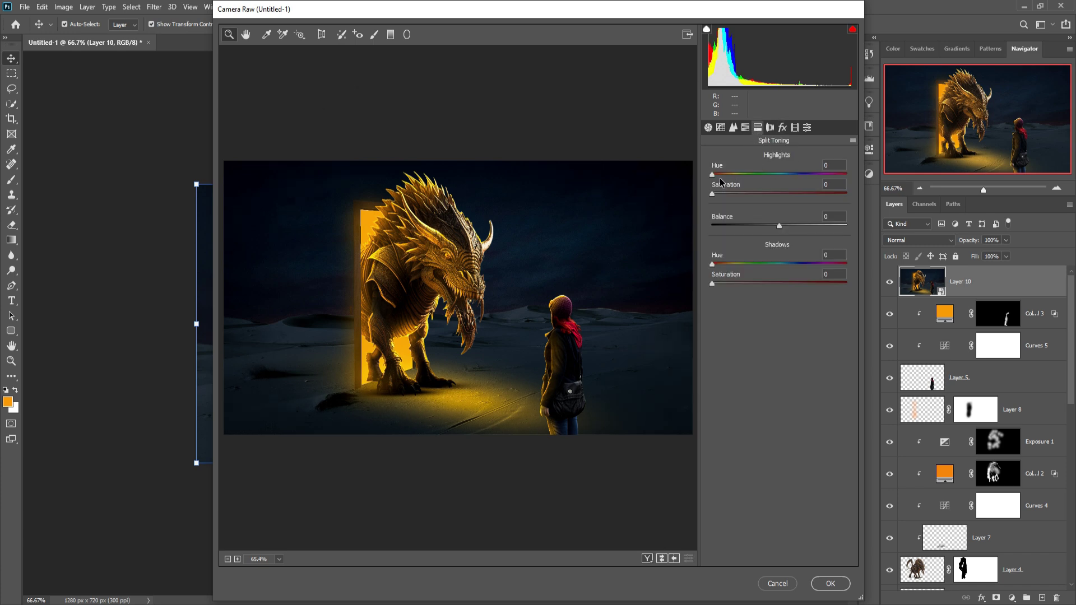
drag(716, 175, 728, 193)
drag(712, 264, 805, 267)
drag(712, 283, 718, 284)
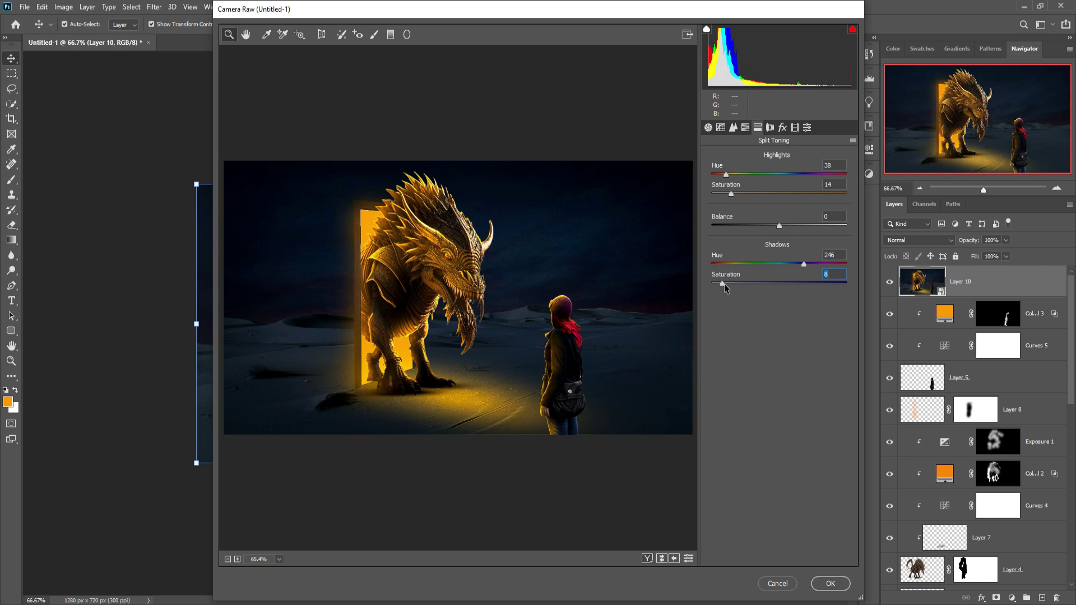
drag(806, 265, 790, 268)
drag(723, 283, 728, 283)
click(831, 584)
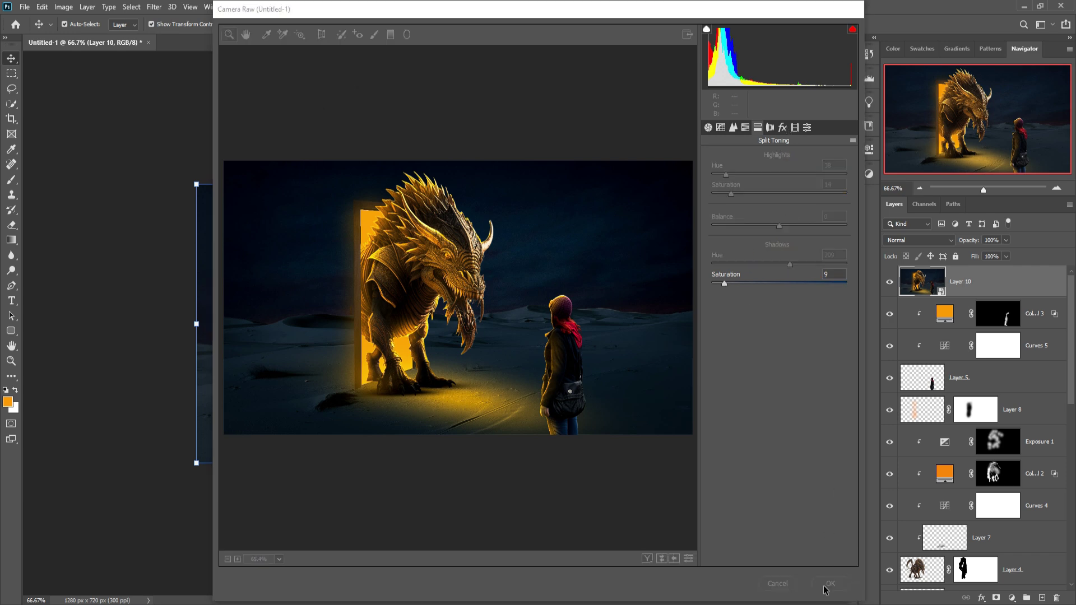